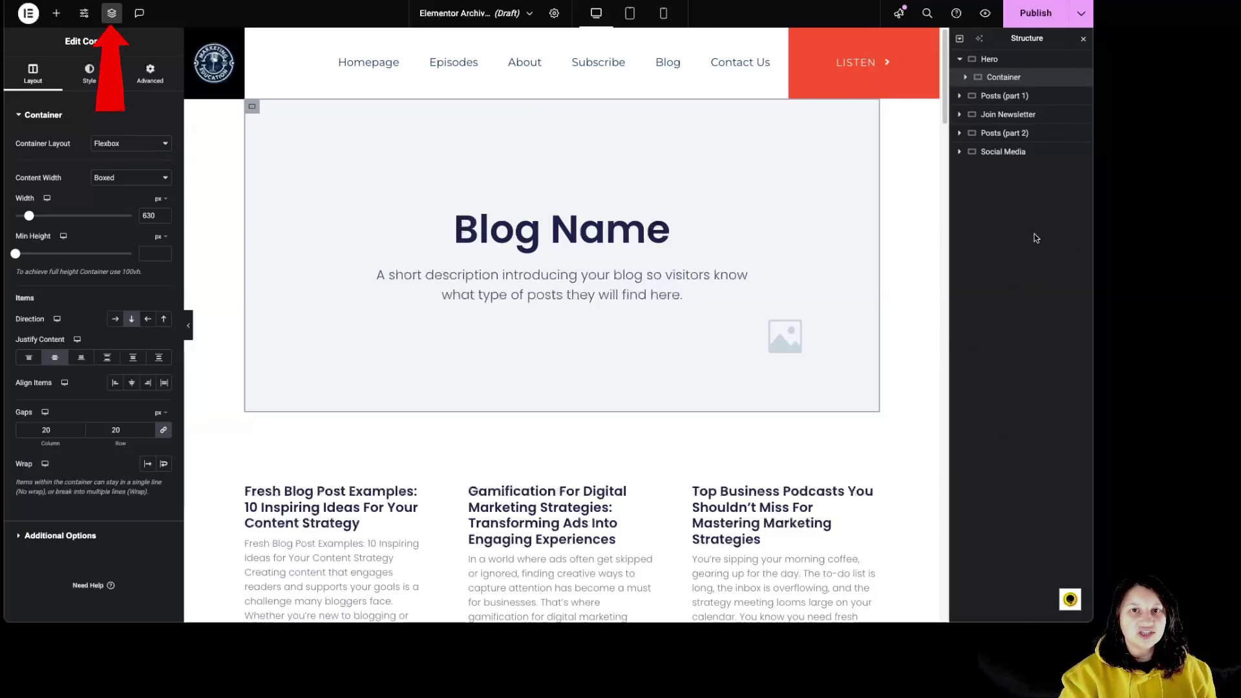
# Reopen the page's Structure view and dock it beside the canvas.
pyautogui.click(111, 14)
pyautogui.click(111, 16)
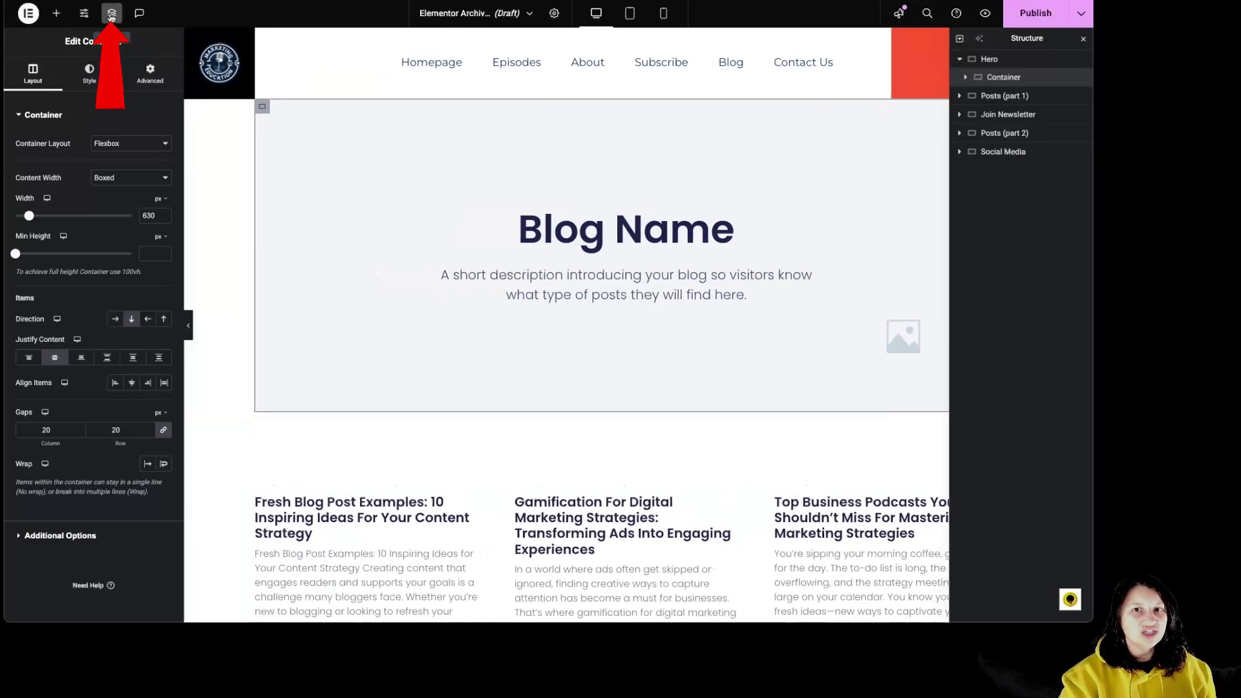
pyautogui.moveTo(810, 149); pyautogui.dragTo(1092, 222)
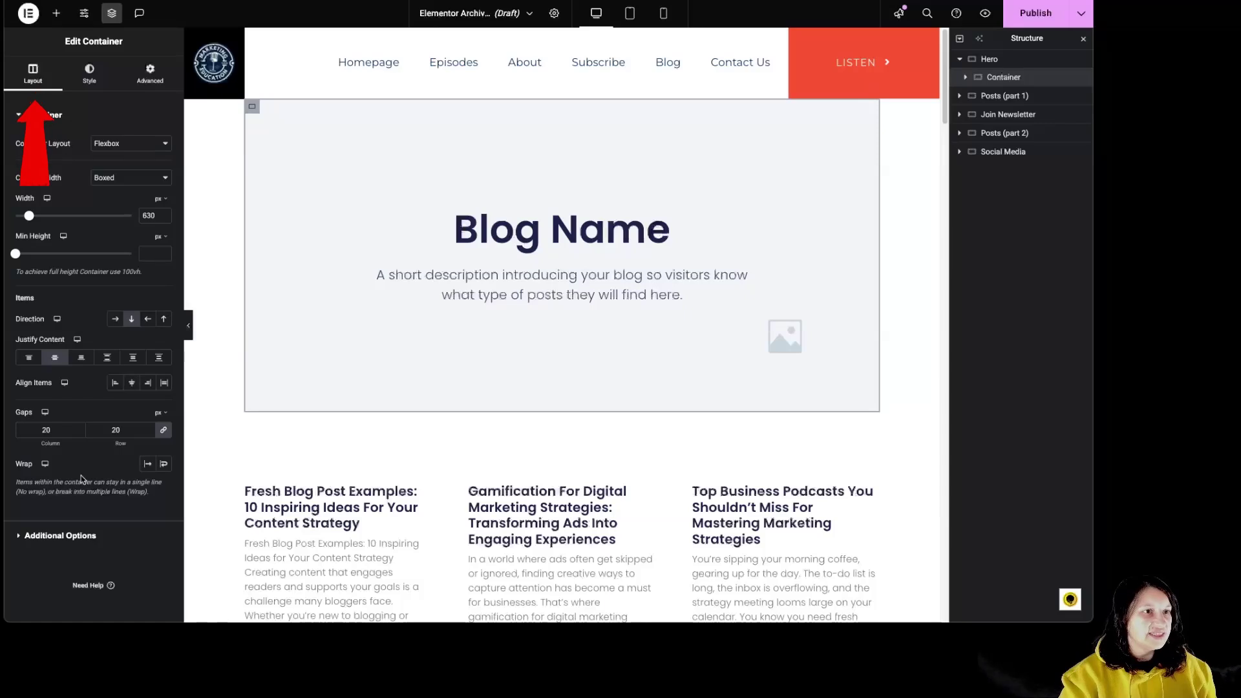
# Look through the hero container's style and advanced settings, and return to its layout settings.
pyautogui.click(89, 72)
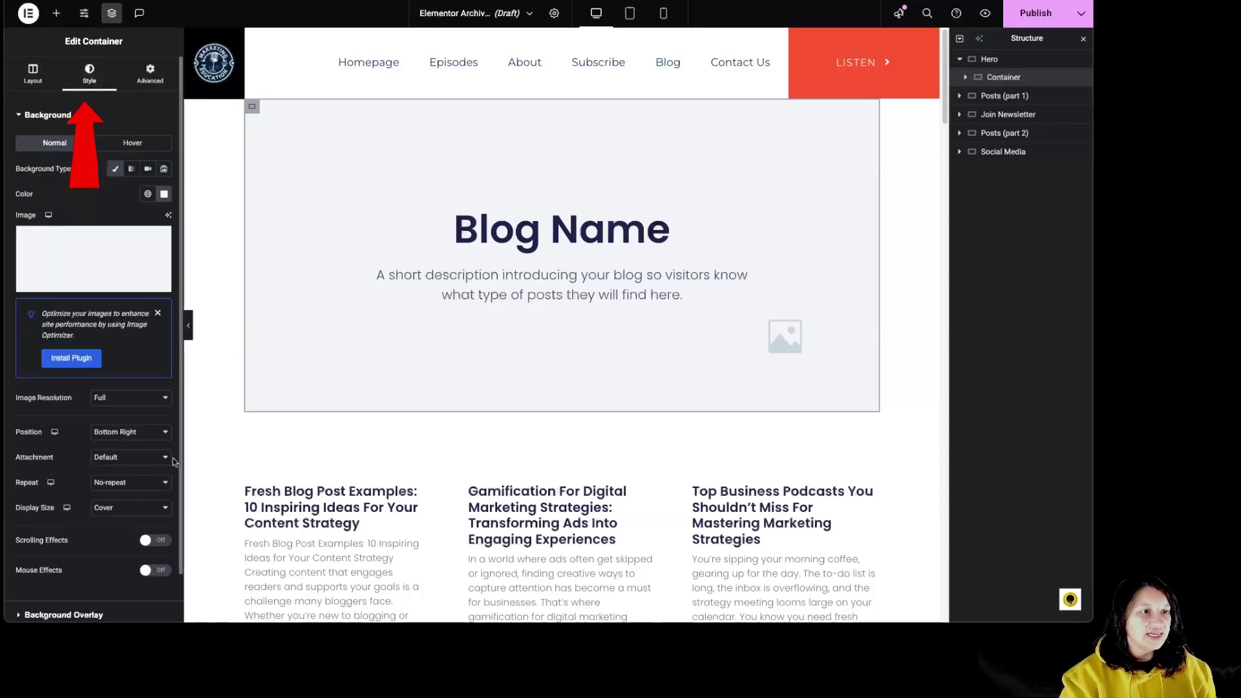
pyautogui.click(150, 73)
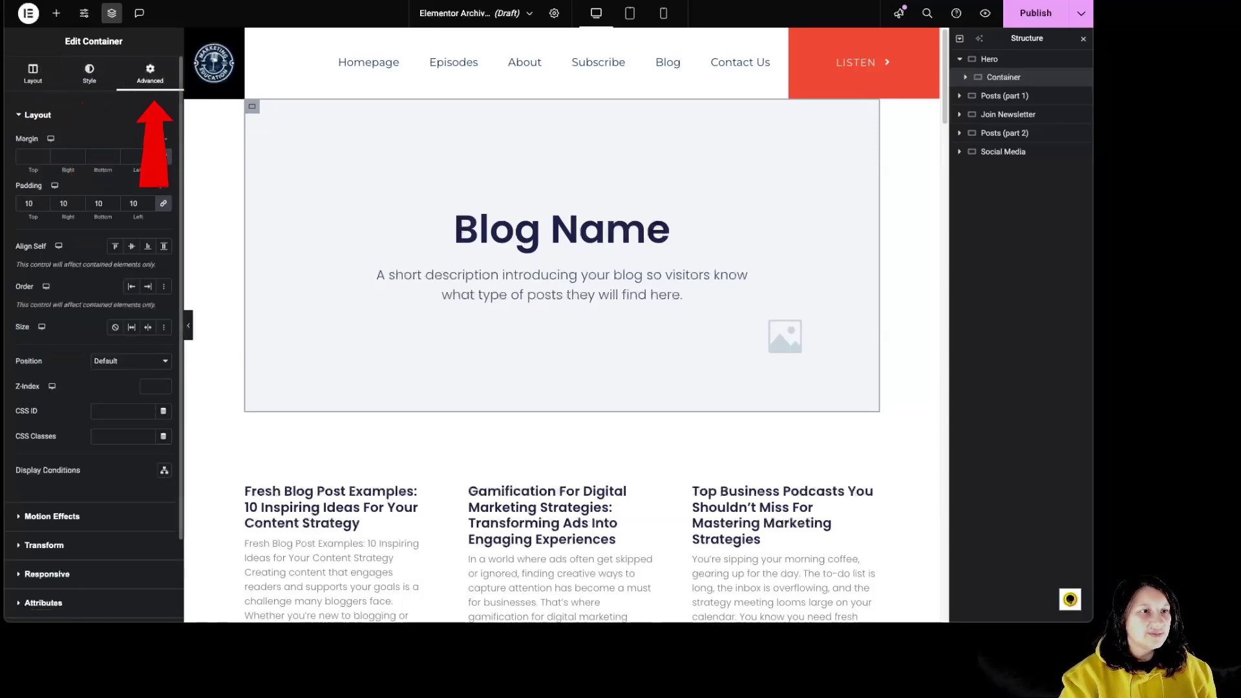
pyautogui.click(37, 78)
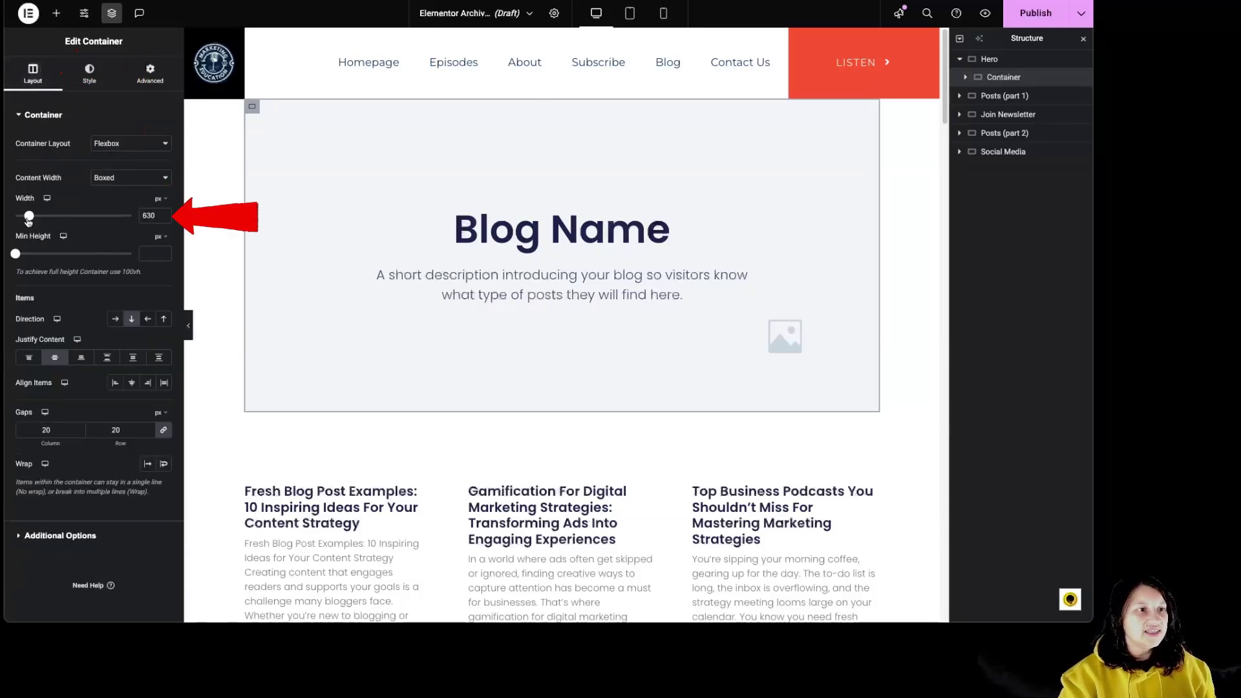
# Set the hero container's boxed width to about 624 px and its minimum height to about 231 px.
pyautogui.moveTo(29, 216); pyautogui.dragTo(45, 216)
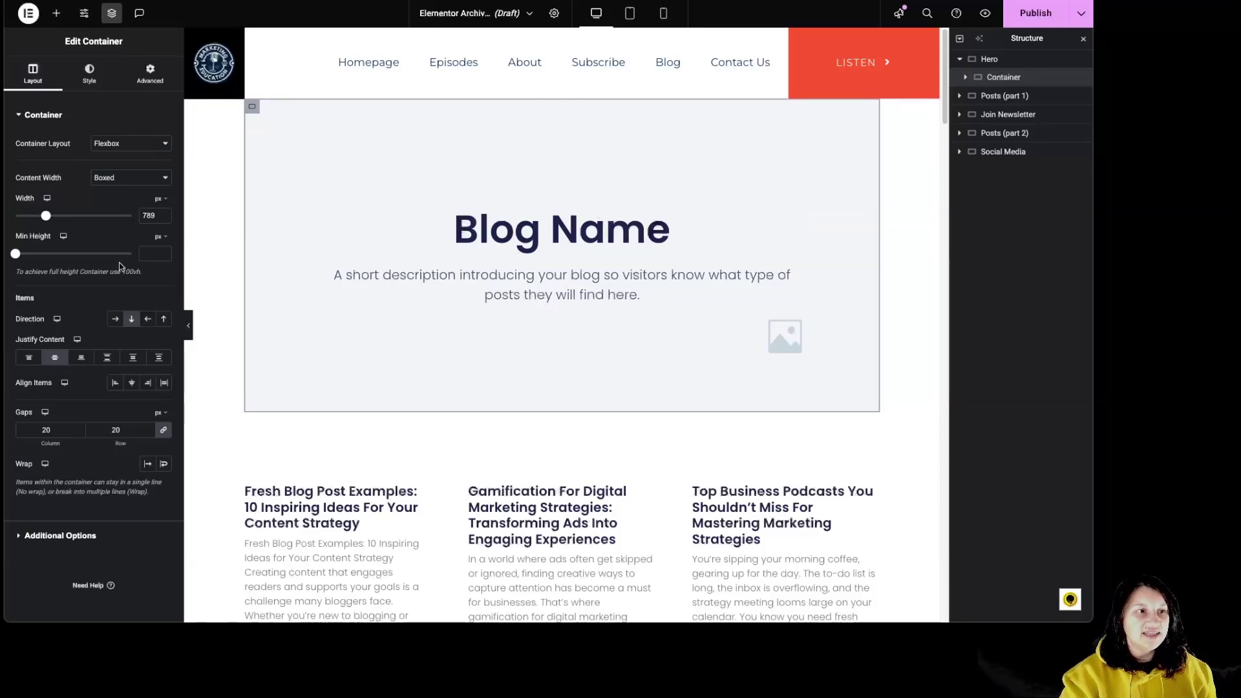
pyautogui.moveTo(46, 217); pyautogui.dragTo(36, 262)
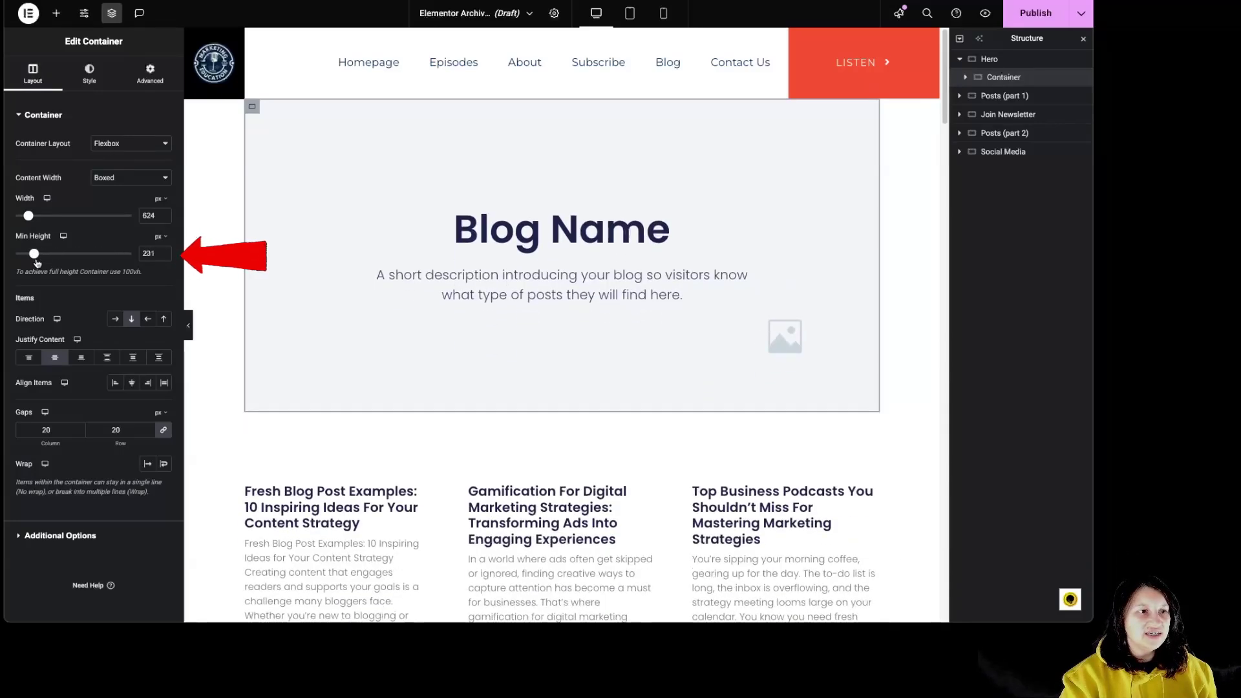
# Try the row, column and reversed directions for the container's items, and return to the vertical column.
pyautogui.click(116, 322)
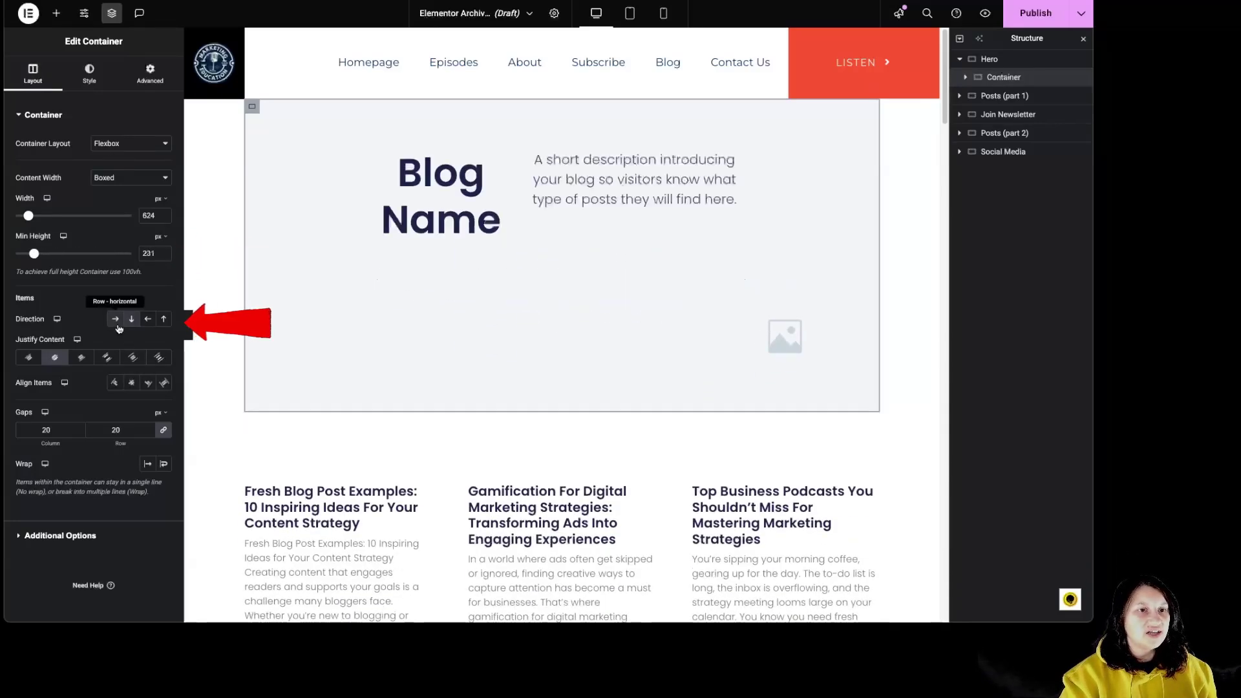
pyautogui.click(132, 320)
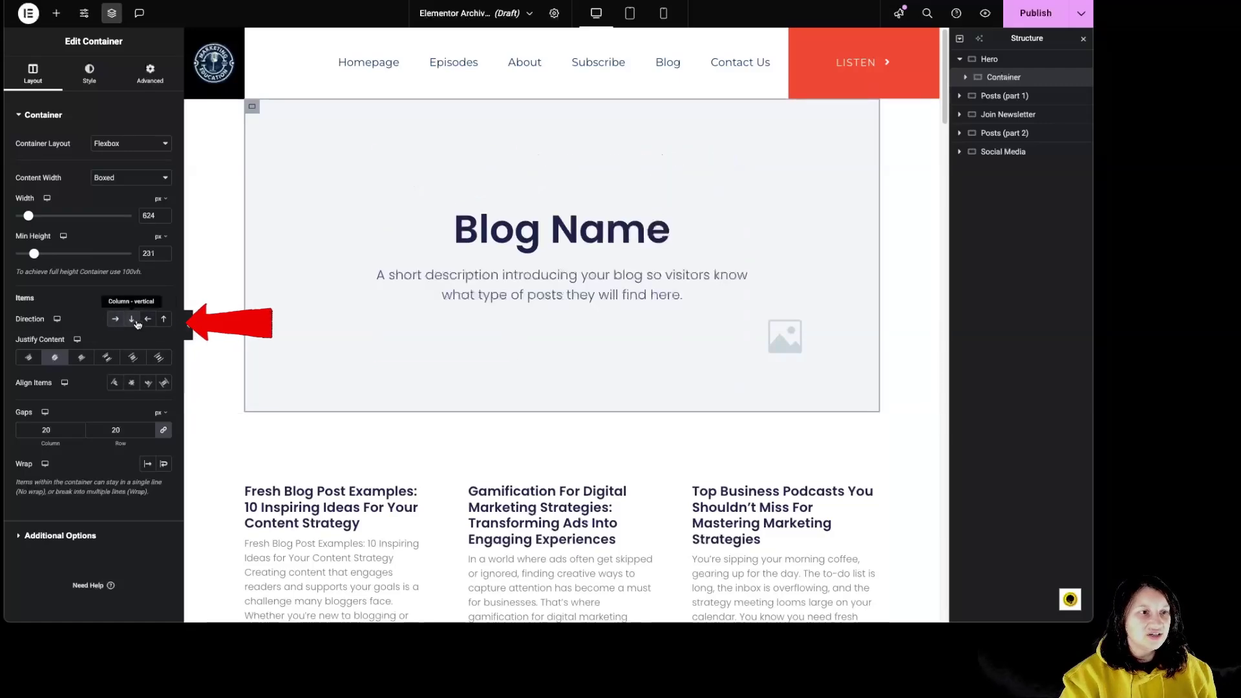
pyautogui.click(148, 320)
pyautogui.click(165, 320)
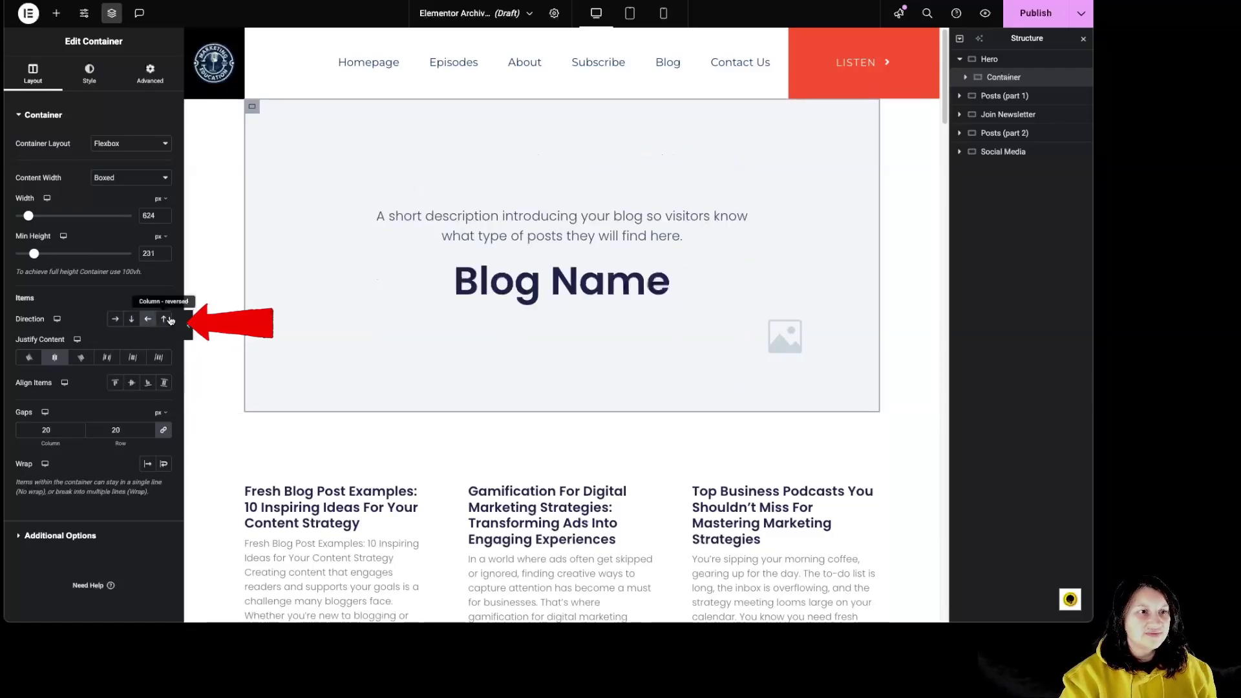
pyautogui.click(115, 322)
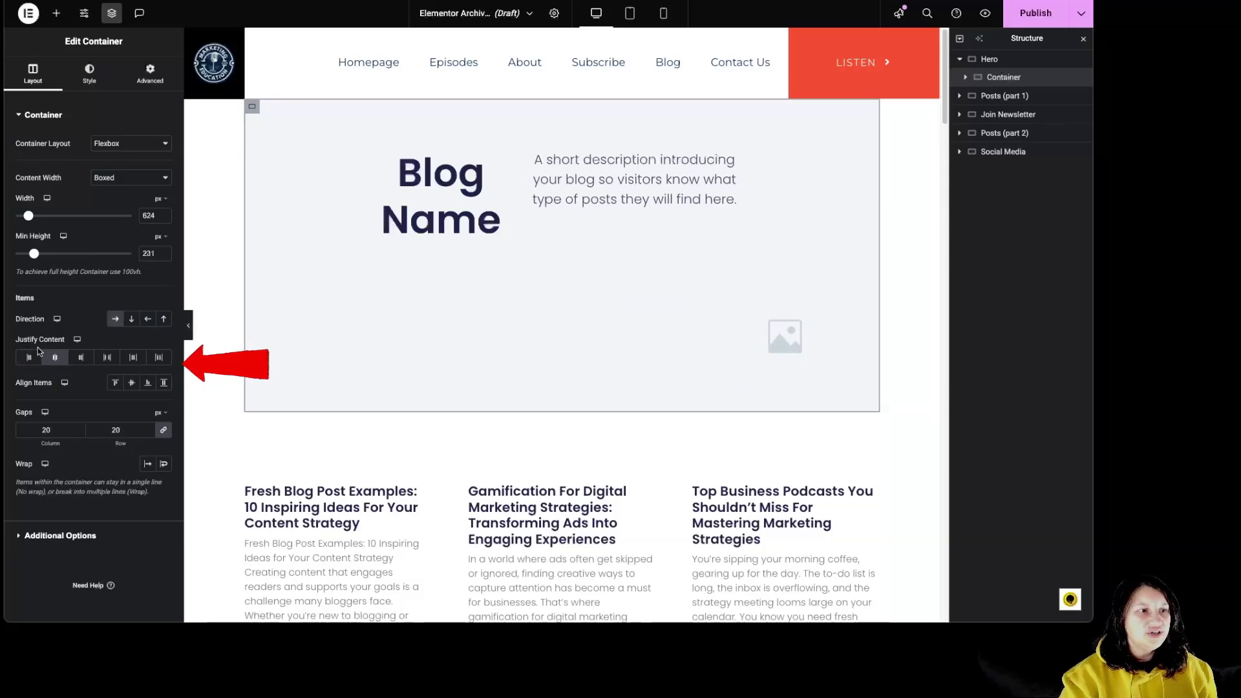
pyautogui.click(132, 319)
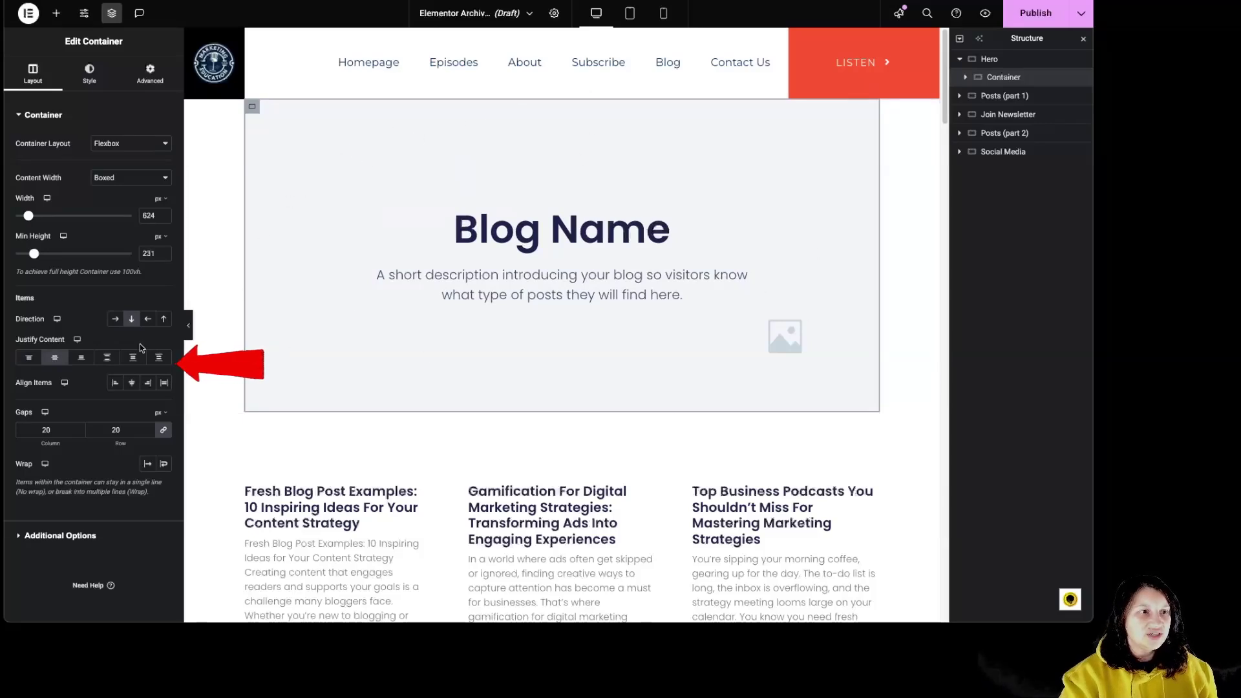
# Try the end and evenly spaced justify options for the container's content, and return to center.
pyautogui.click(81, 357)
pyautogui.click(107, 357)
pyautogui.click(133, 360)
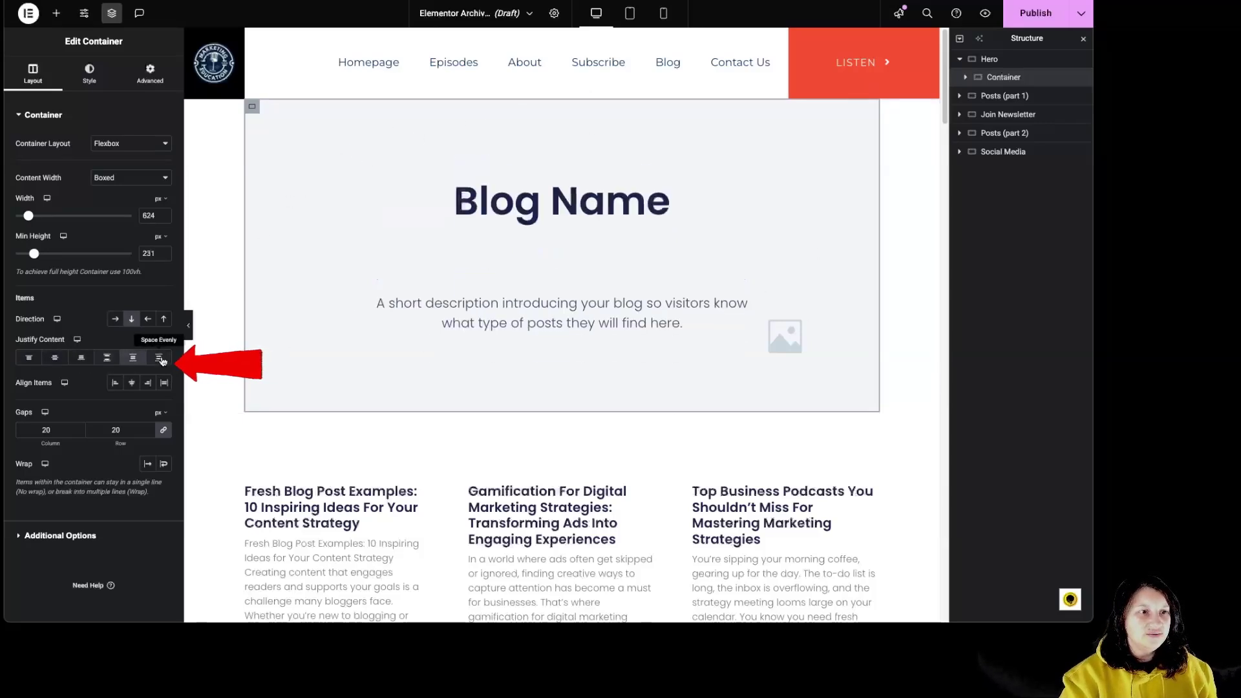
pyautogui.click(159, 359)
pyautogui.click(55, 358)
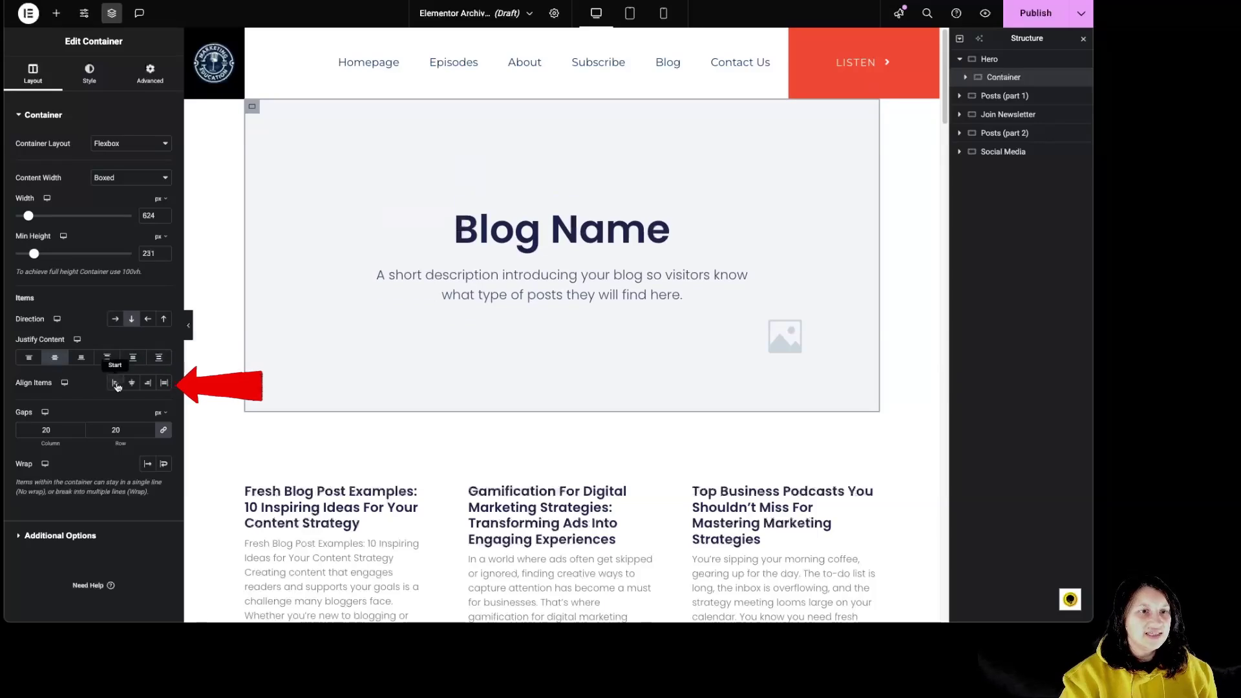
# Compare the start, end and stretch alignments for the container's items, and align them to center.
pyautogui.click(115, 383)
pyautogui.click(132, 383)
pyautogui.click(148, 386)
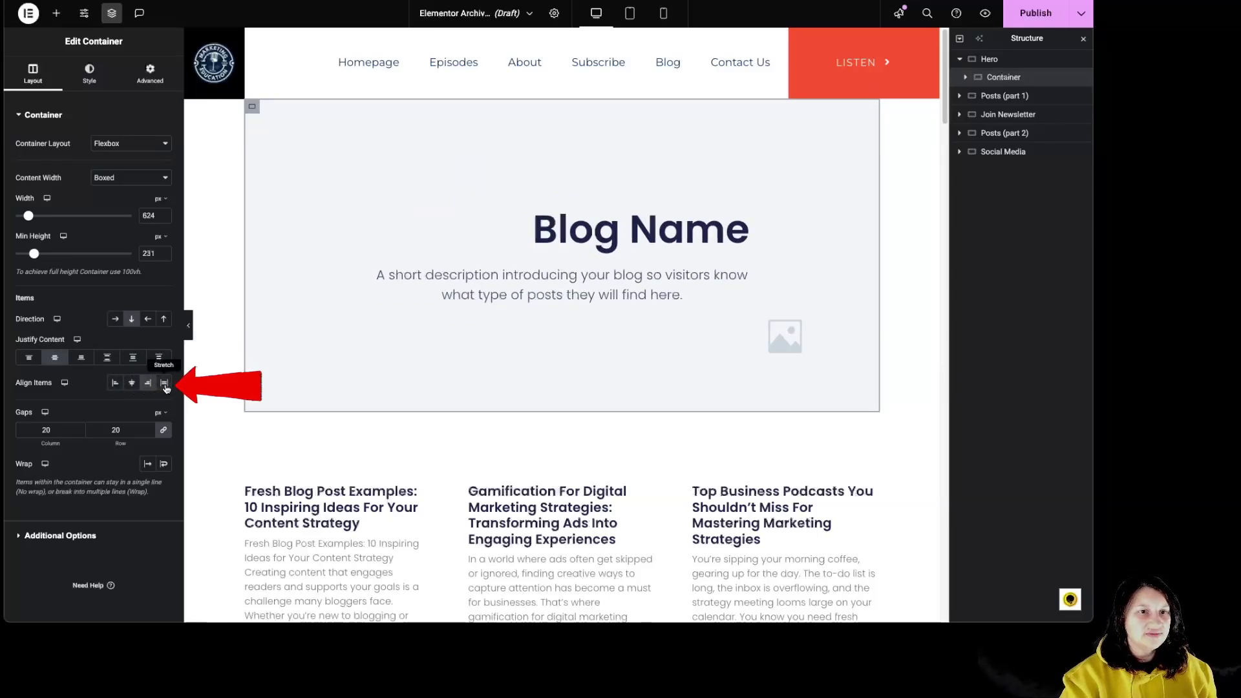
pyautogui.click(164, 385)
pyautogui.click(132, 386)
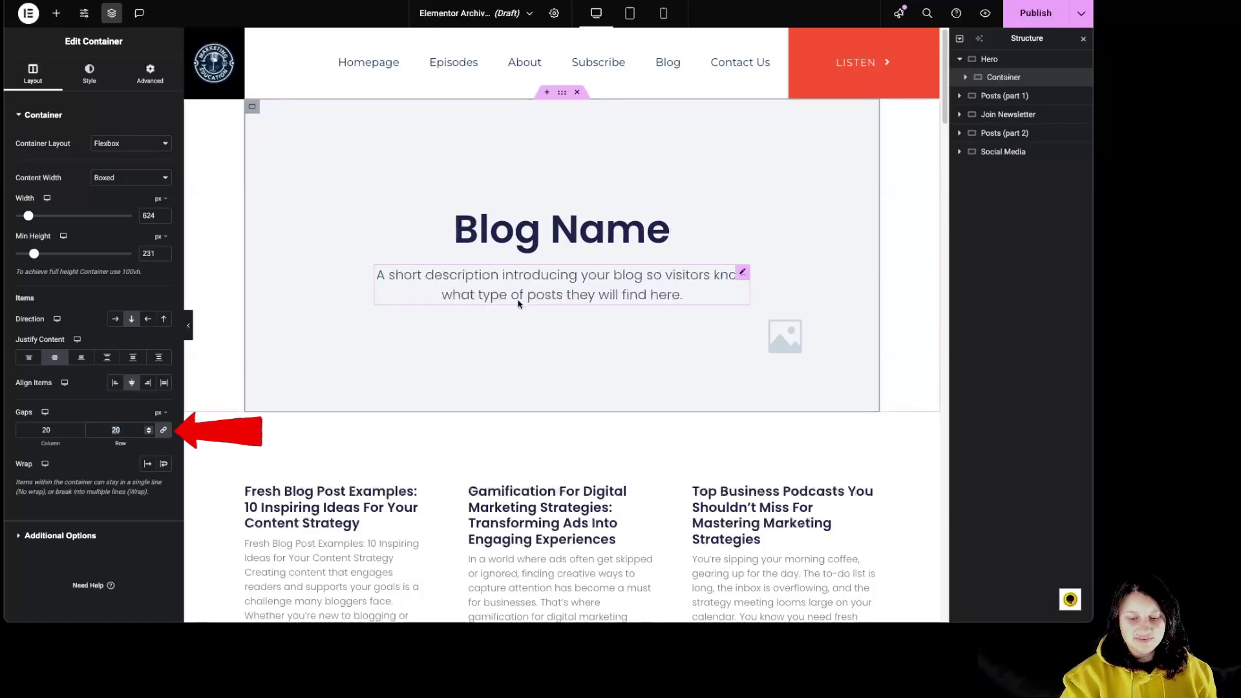
# Try 100 px column and row gaps between the container's items, and undo the change.
pyautogui.write('100')
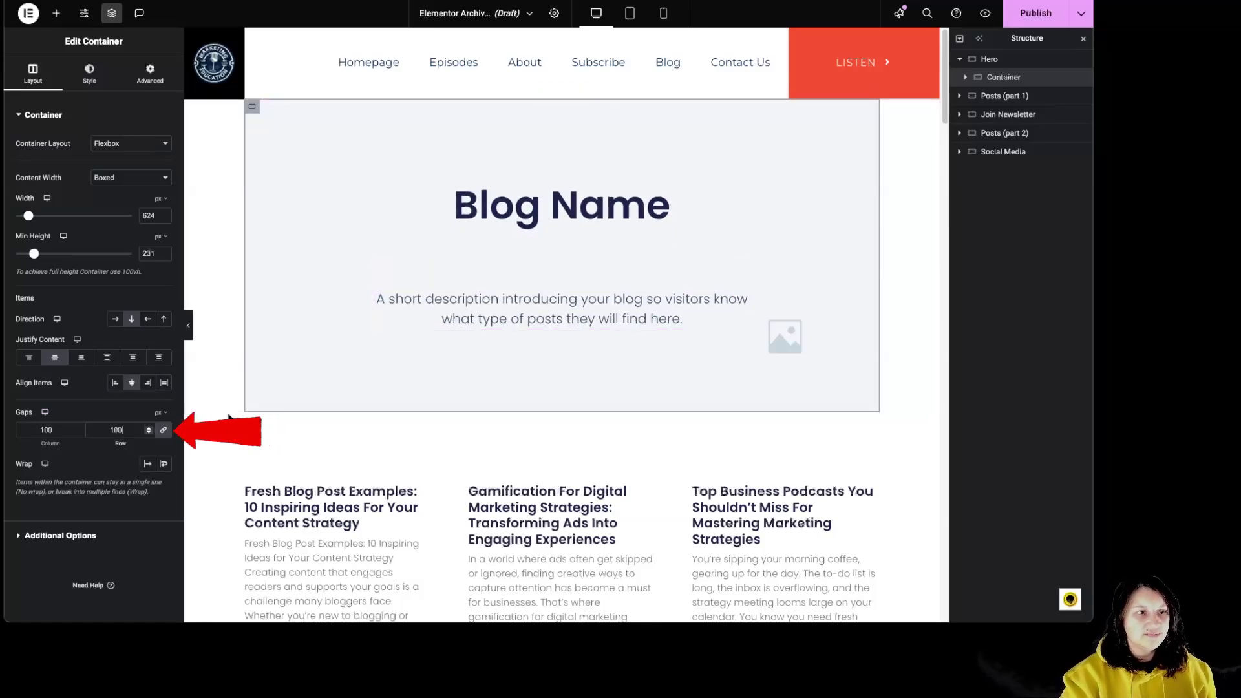
pyautogui.hotkey('ctrl', 'z')
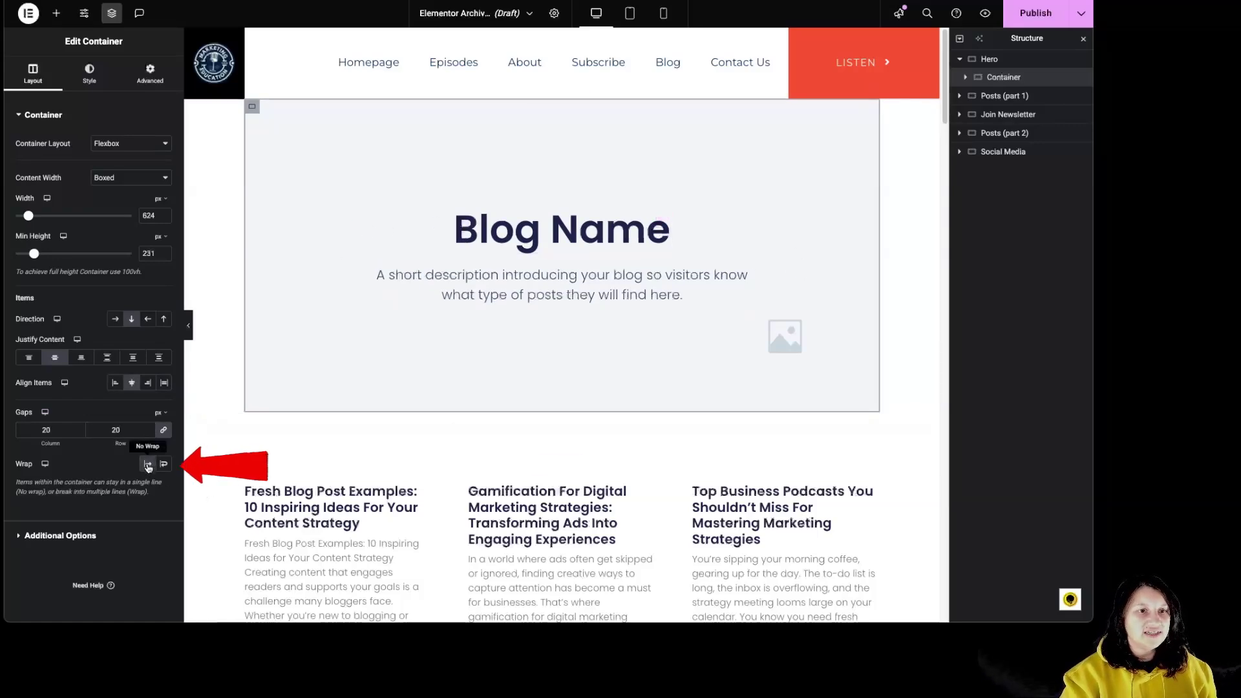
# Arrange the container's items in a horizontal row with wrapping enabled and the wrapped content aligned to center.
pyautogui.click(117, 321)
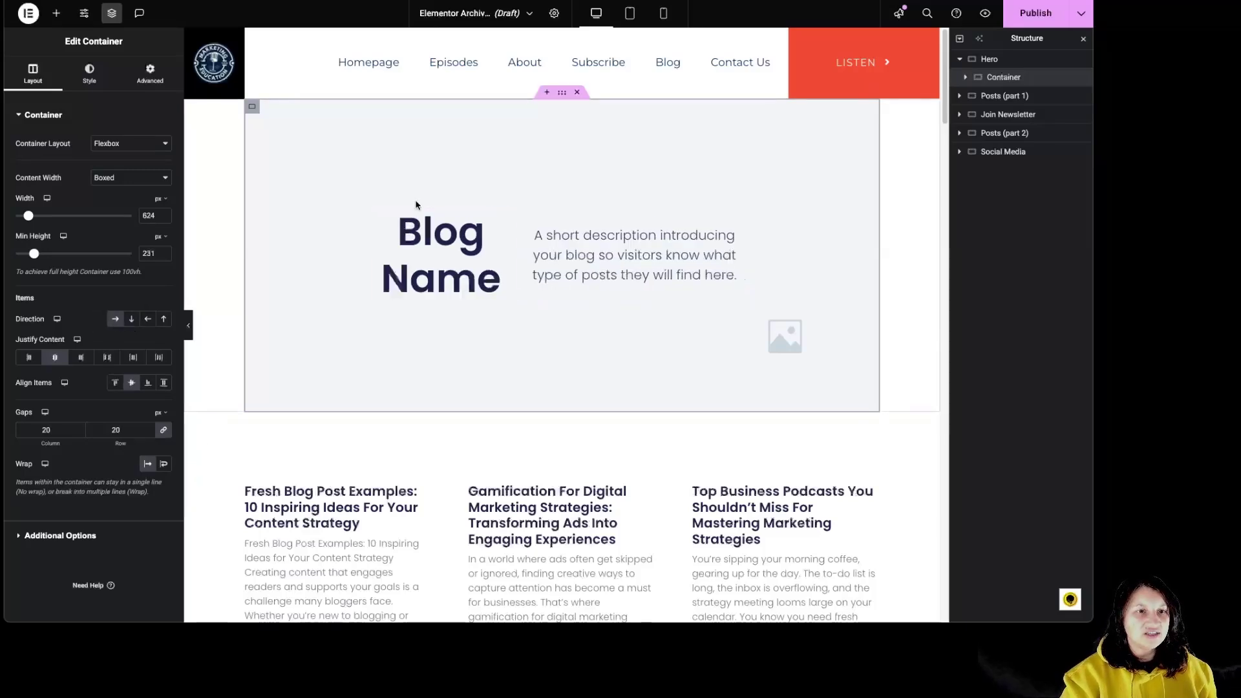
pyautogui.click(163, 470)
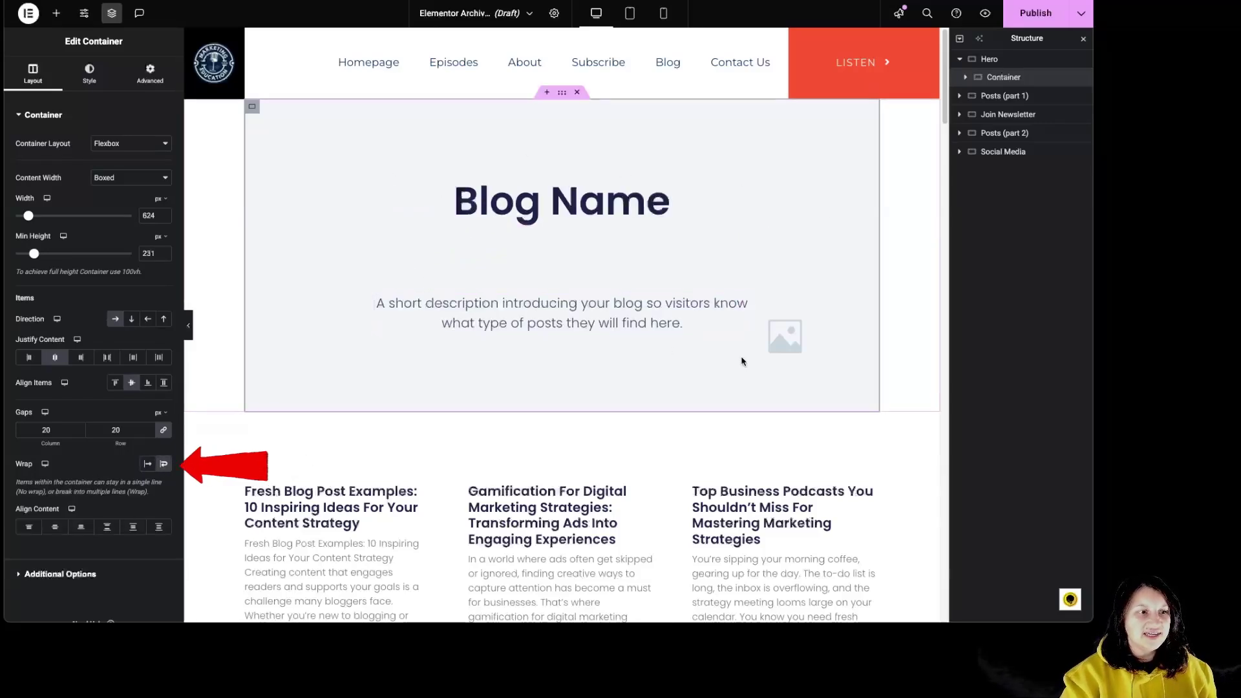
pyautogui.click(55, 527)
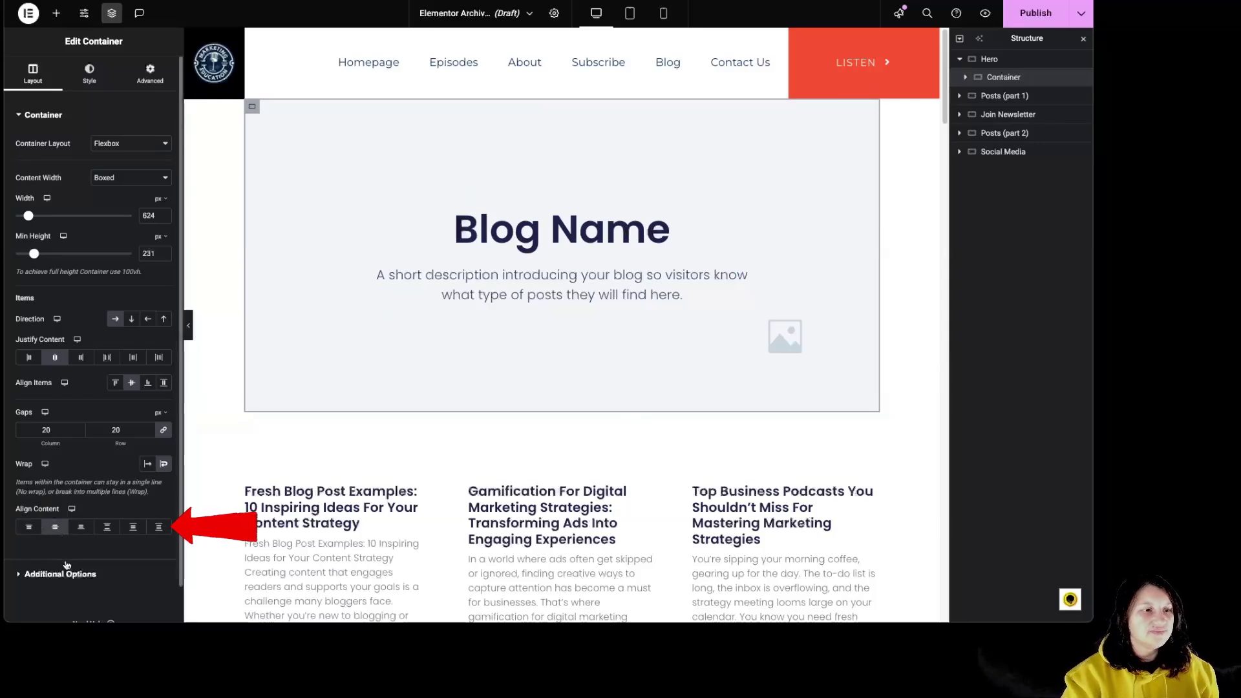
# Replace the container's background image with the media library photo of a desk microphone in red and green light, freepik__candid-image-photography-natural-textures-highly-r__56455-1.jpeg.
pyautogui.click(89, 73)
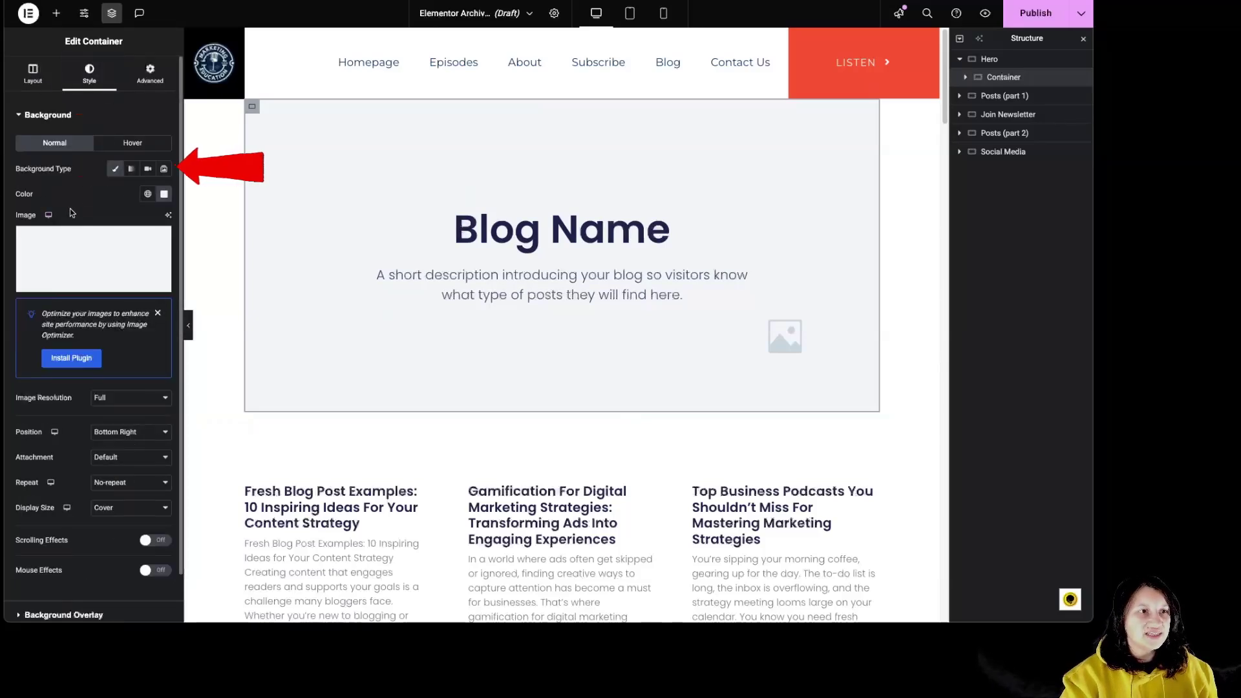
pyautogui.click(164, 195)
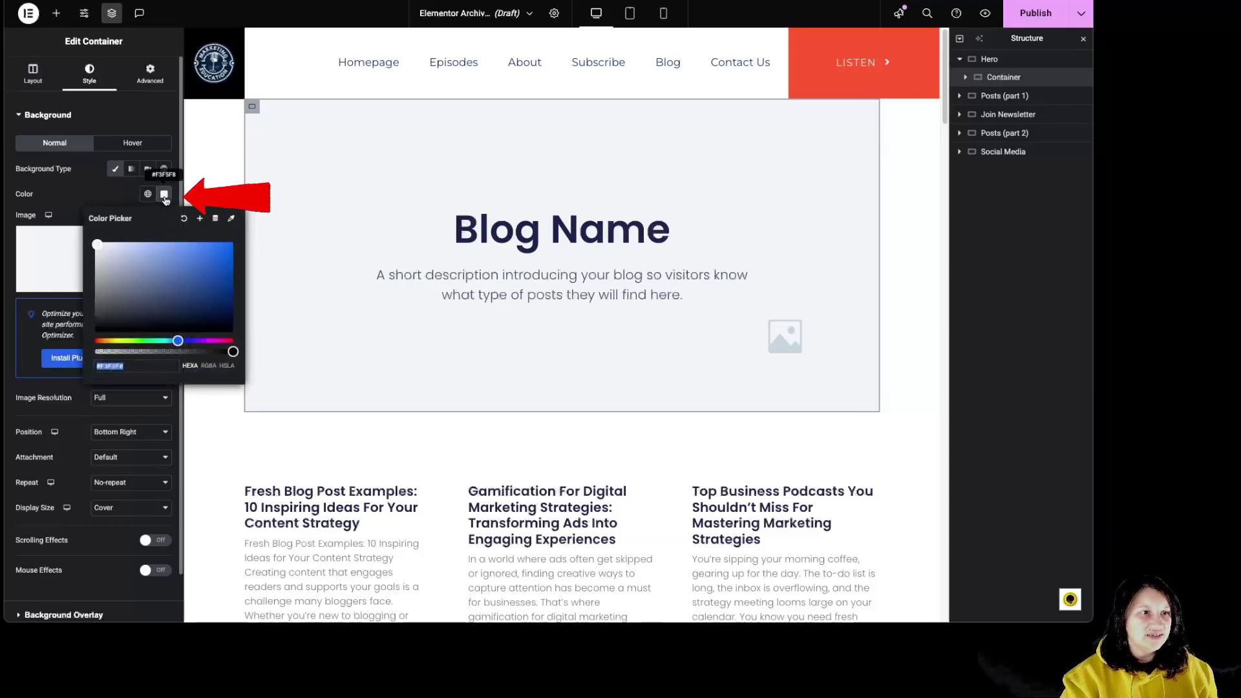
pyautogui.click(165, 196)
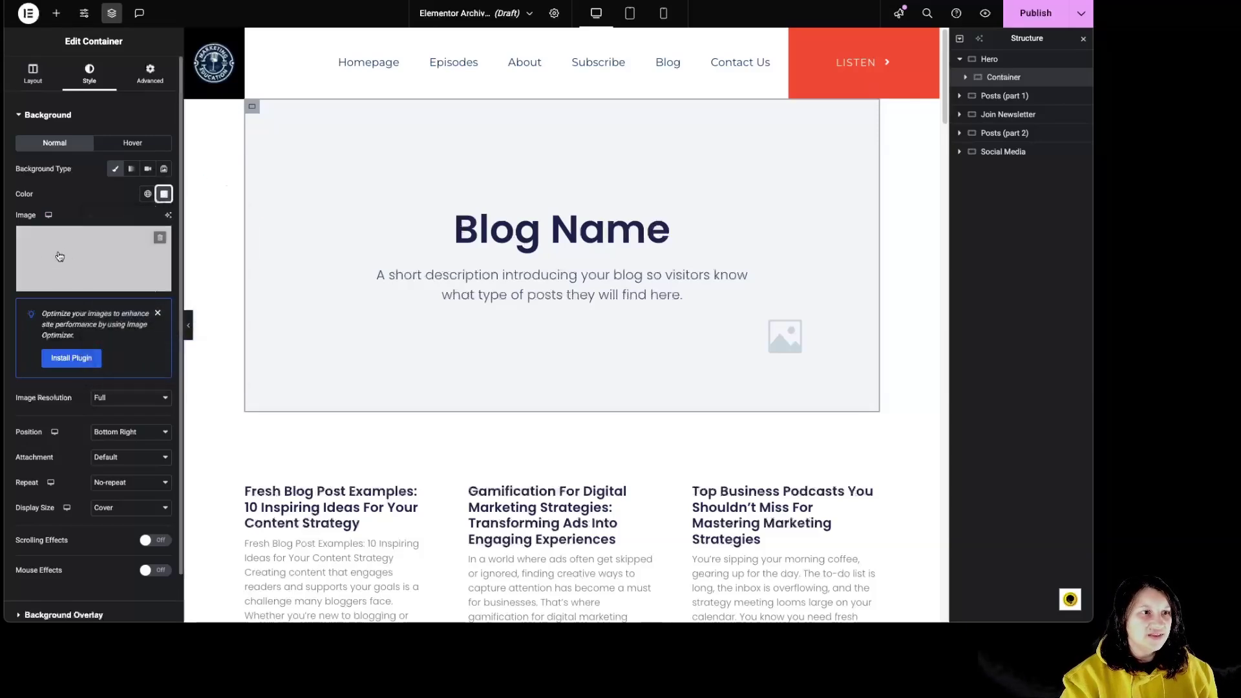
pyautogui.click(95, 262)
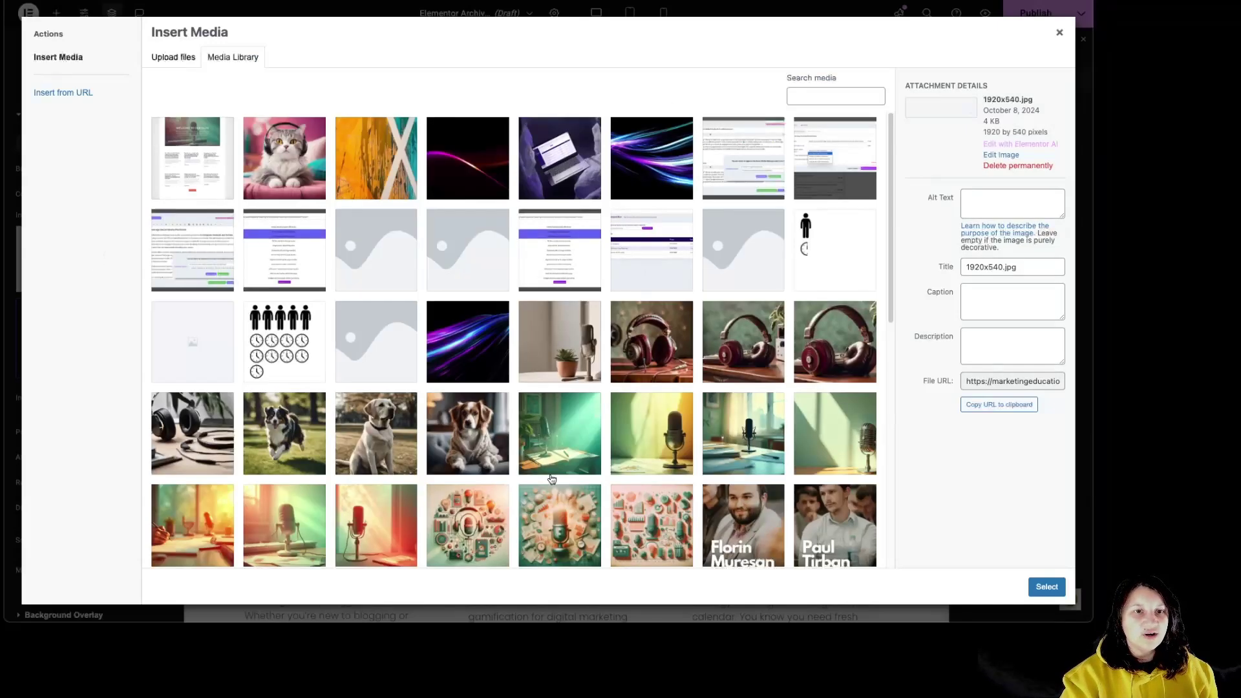
pyautogui.click(284, 524)
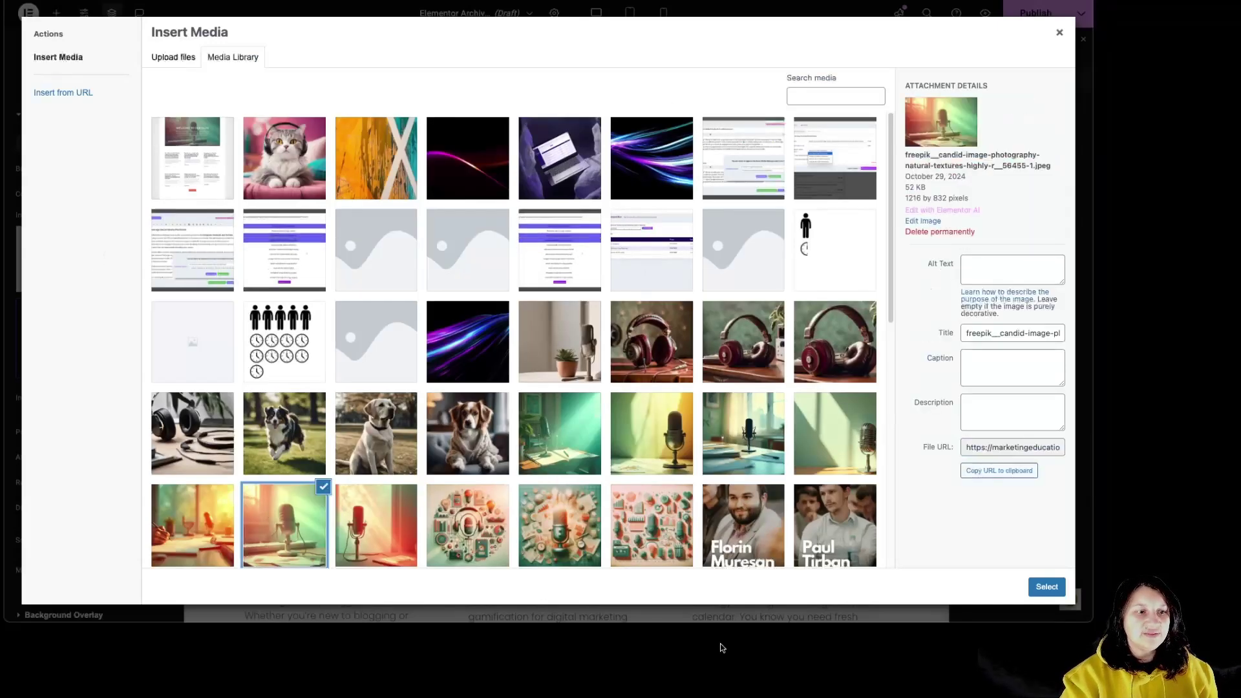
pyautogui.click(1047, 586)
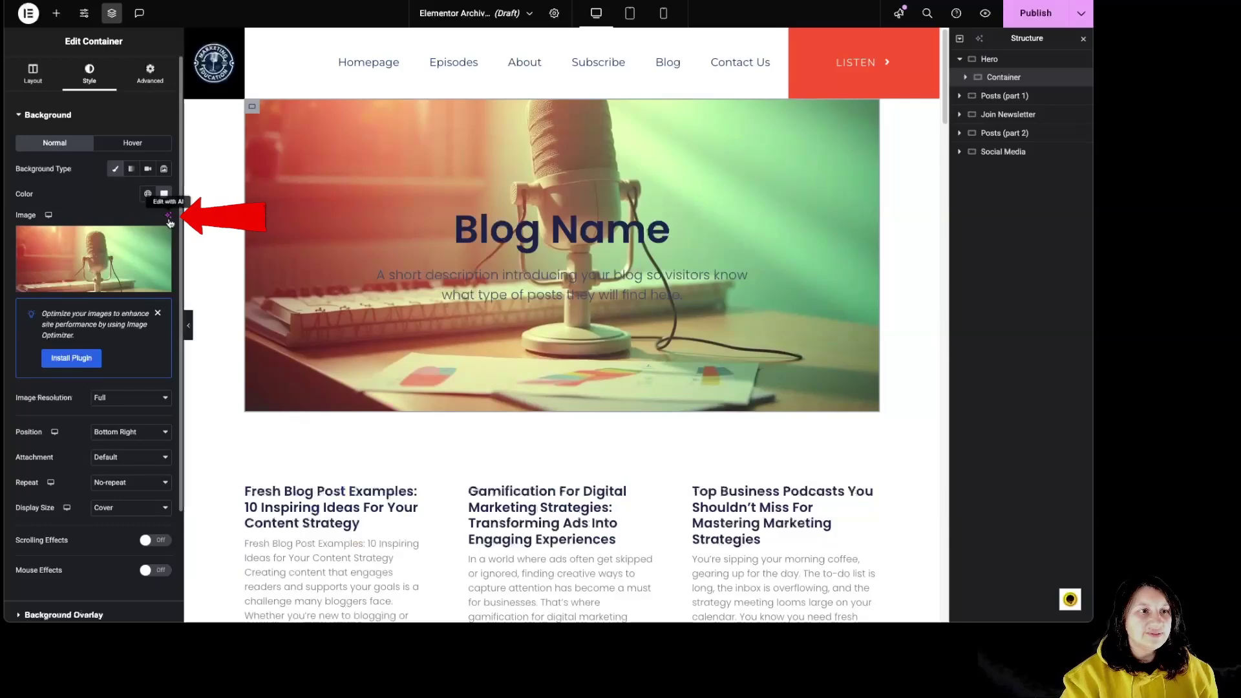
# Look at the AI editing tools and the prompt-based image generator for the background image, and close them.
pyautogui.click(169, 217)
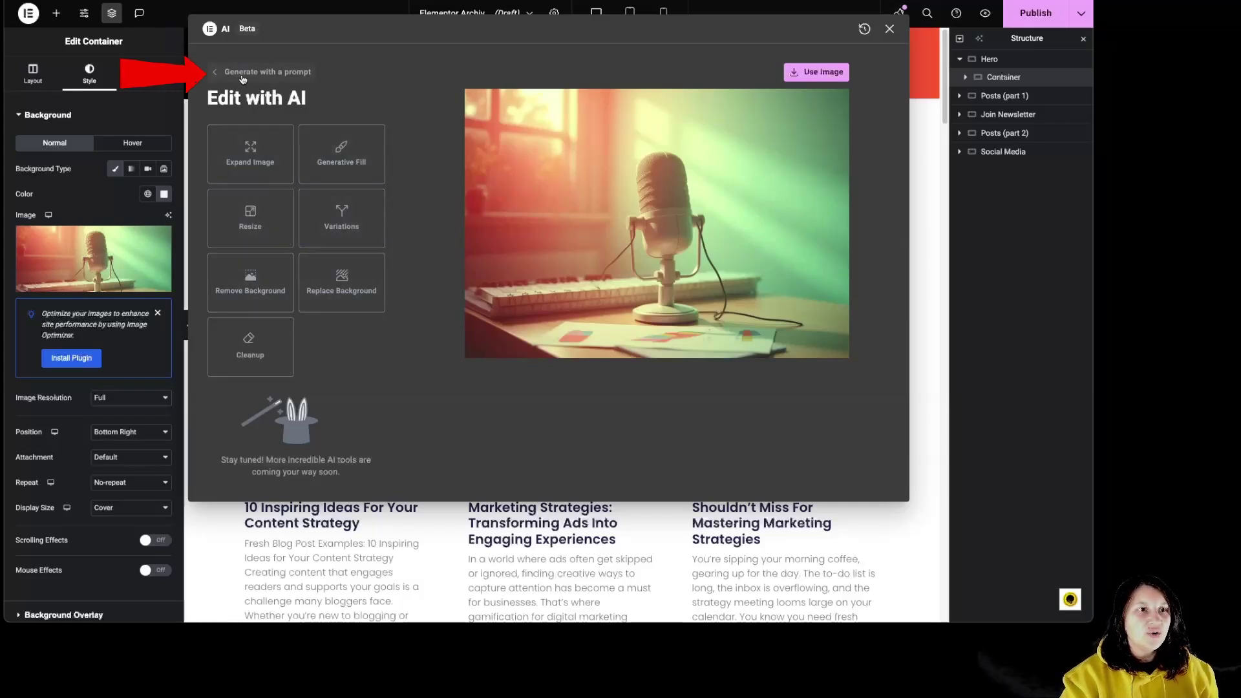
pyautogui.click(283, 77)
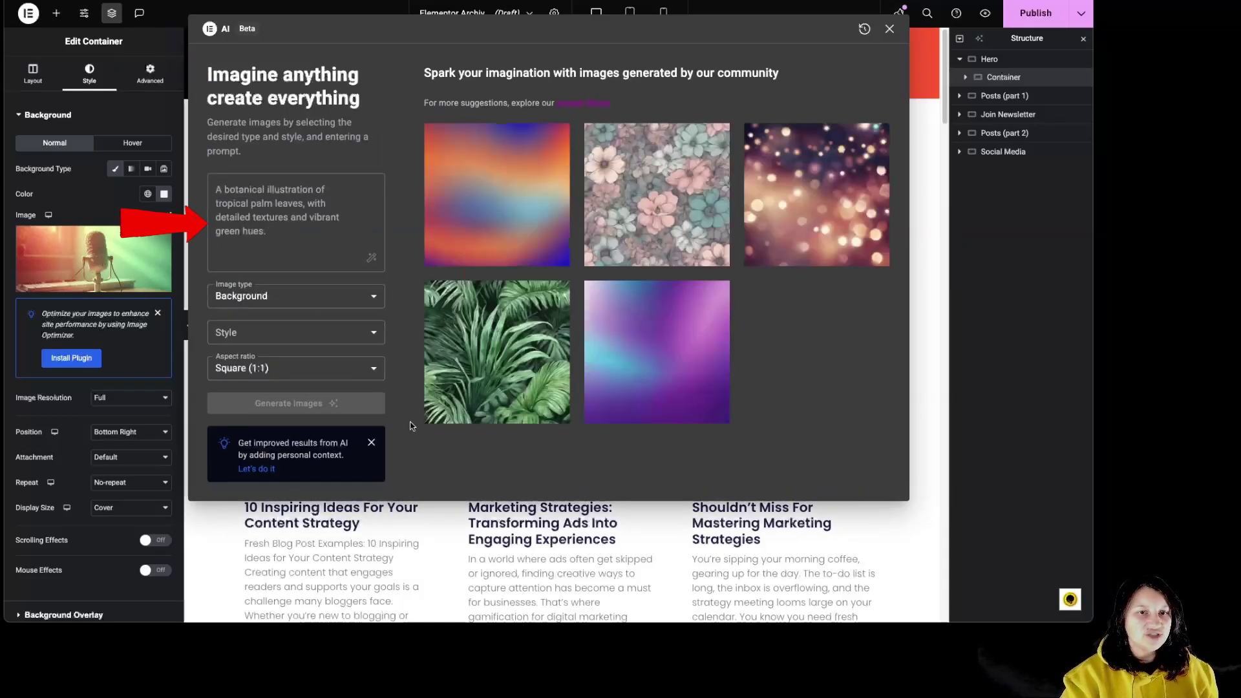
pyautogui.click(890, 28)
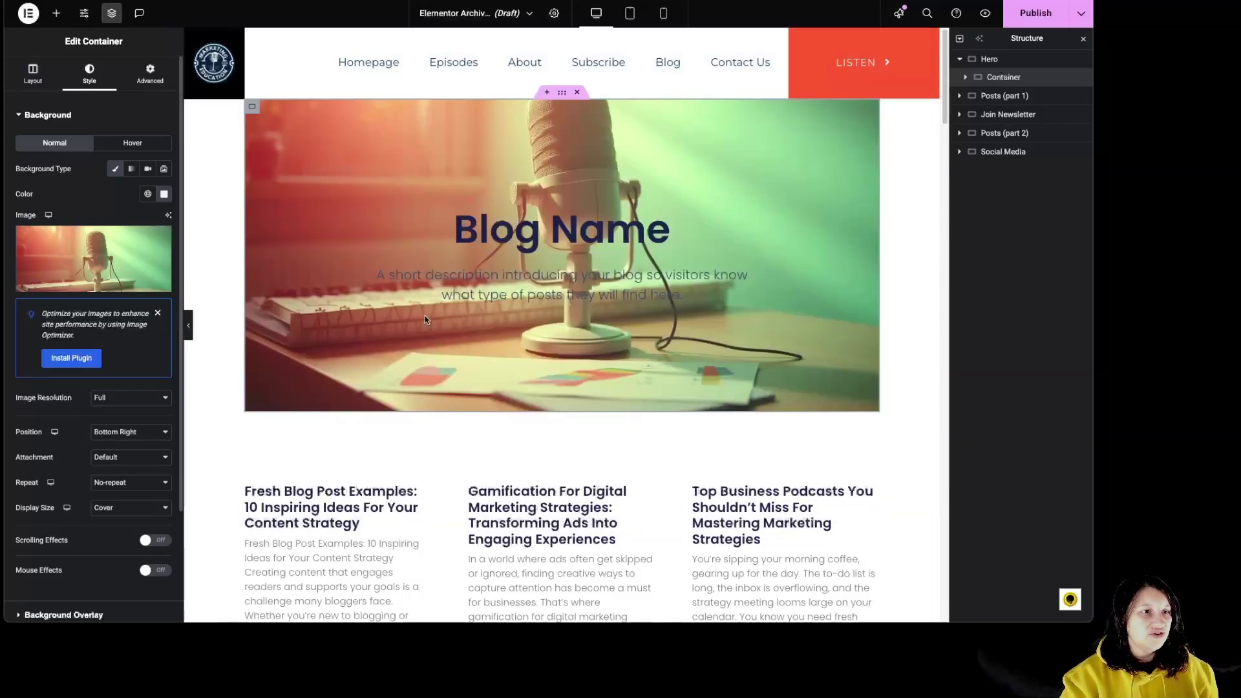
# Set the background image's display size to Default.
pyautogui.click(113, 510)
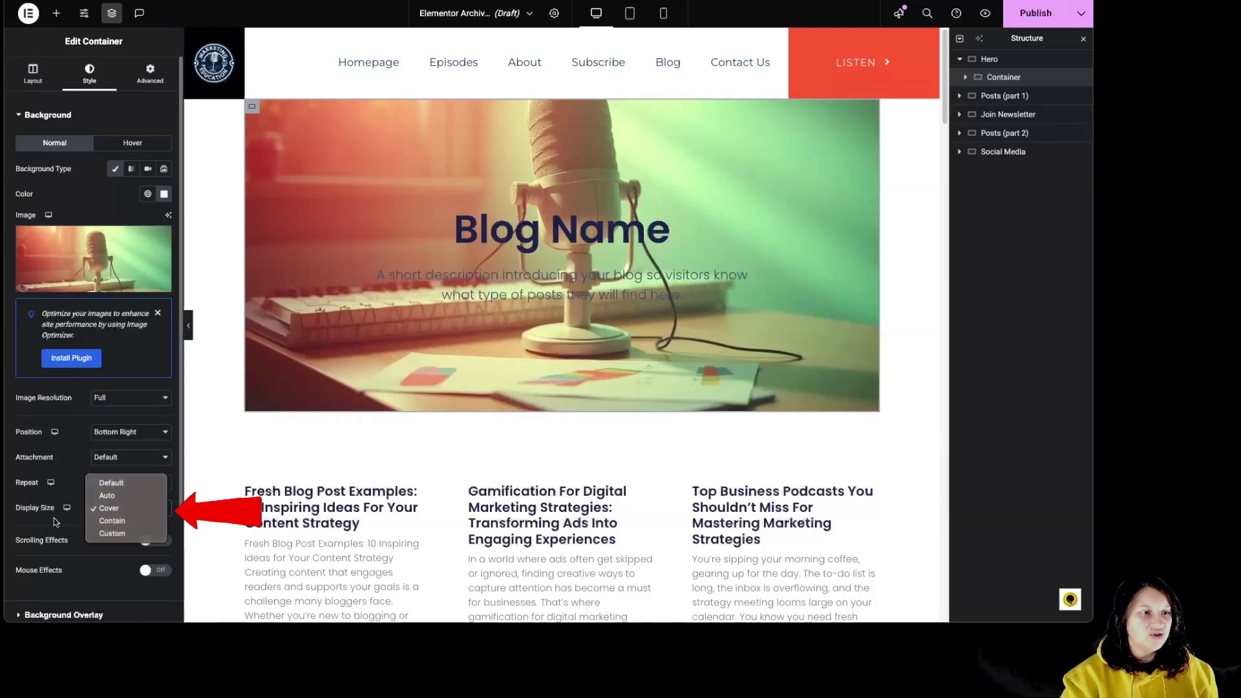
pyautogui.click(110, 508)
pyautogui.click(126, 508)
pyautogui.click(129, 482)
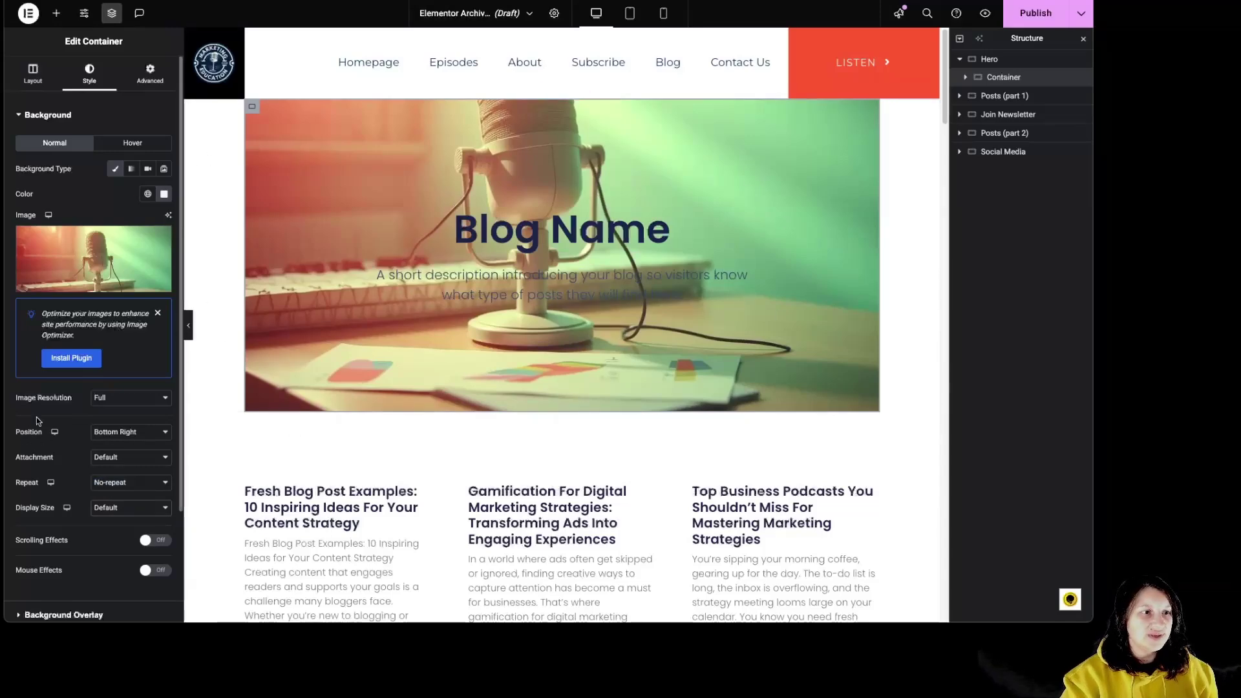
# Keep the background image's resolution at Full and set its position to Bottom Left.
pyautogui.click(109, 401)
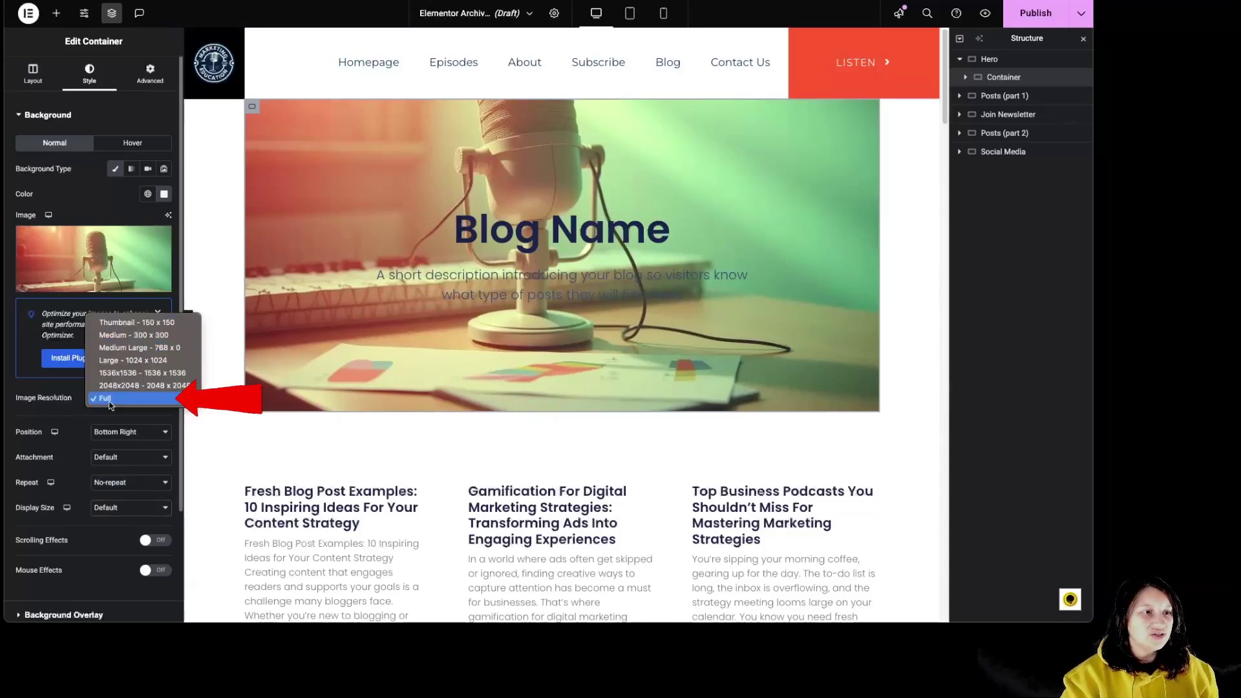
pyautogui.click(110, 401)
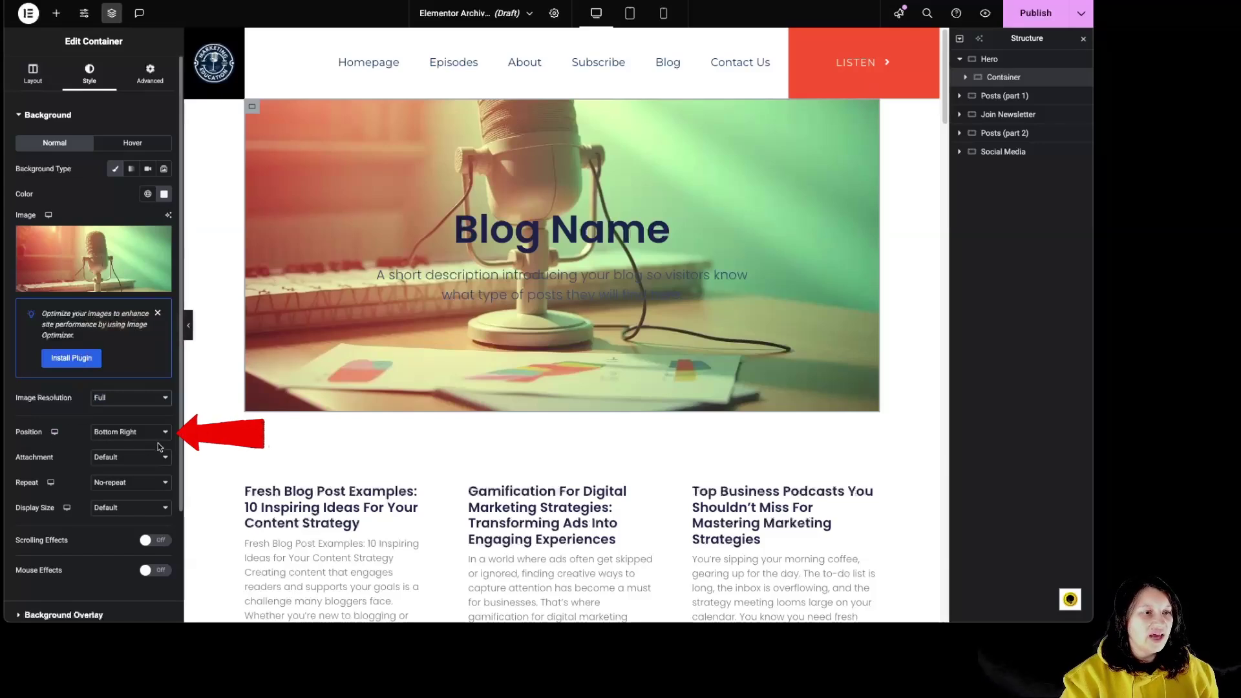
pyautogui.click(147, 434)
pyautogui.click(123, 419)
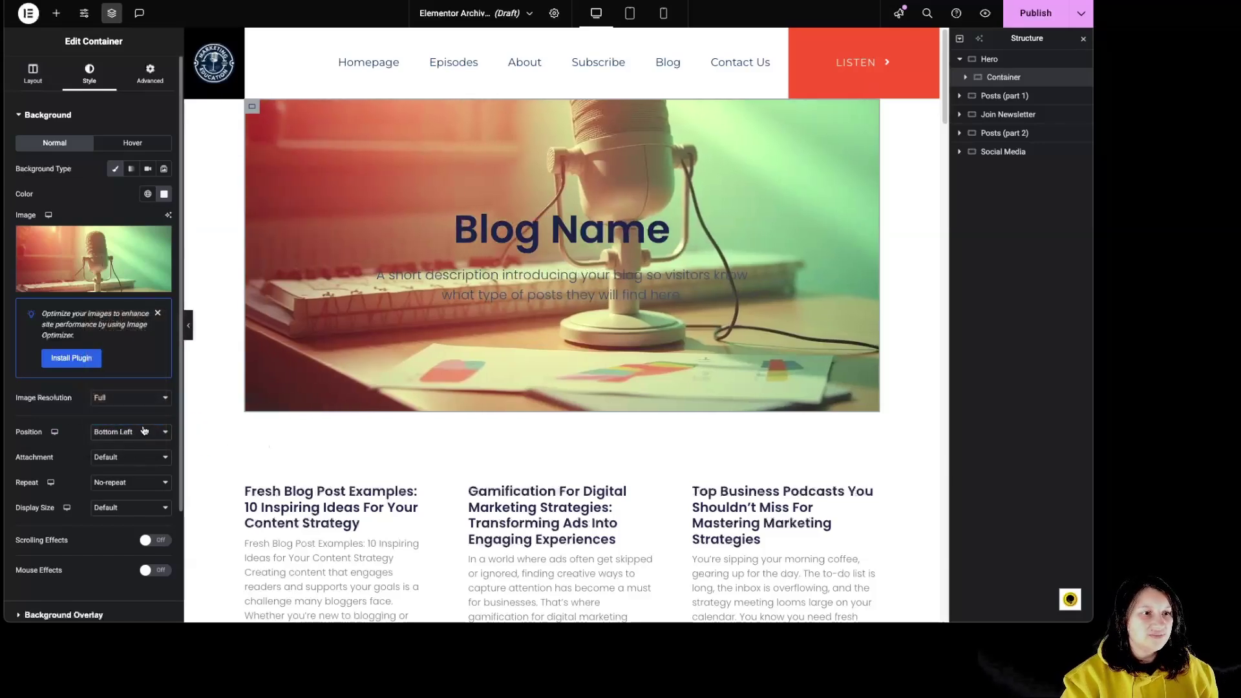
# Try the Bottom Center, Top Right, Top Left and Top Center positions for the background image.
pyautogui.click(144, 431)
pyautogui.click(144, 420)
pyautogui.click(149, 430)
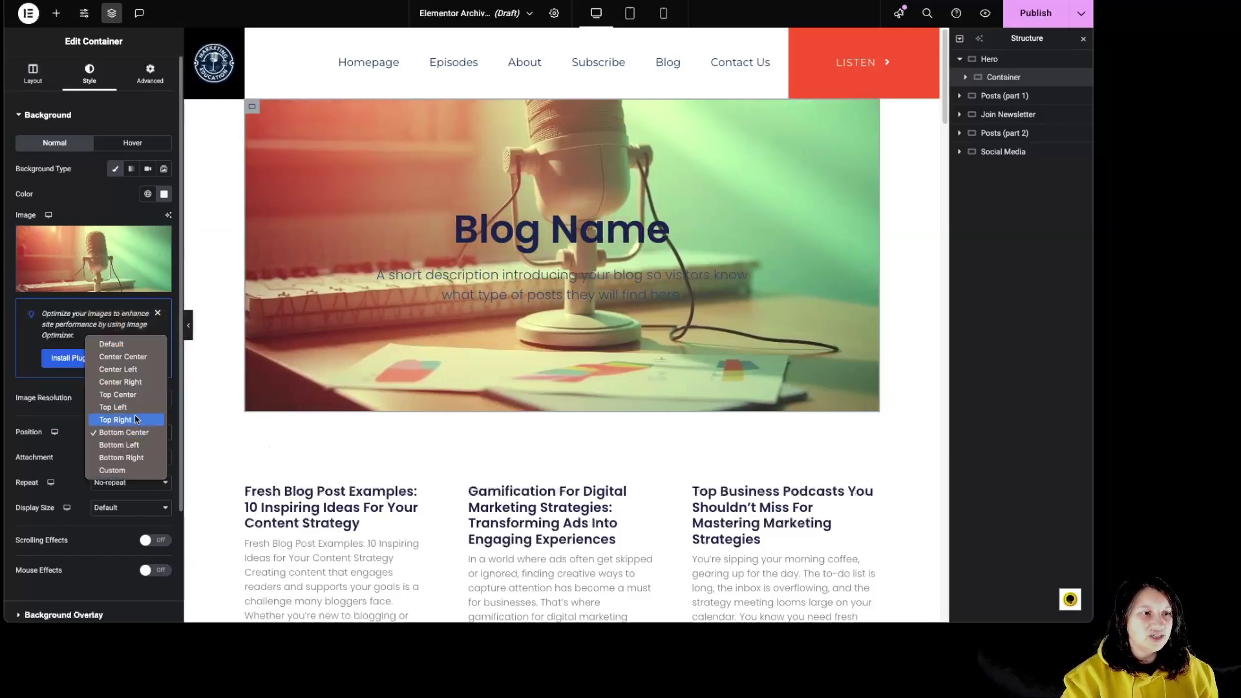
pyautogui.click(135, 422)
pyautogui.click(131, 431)
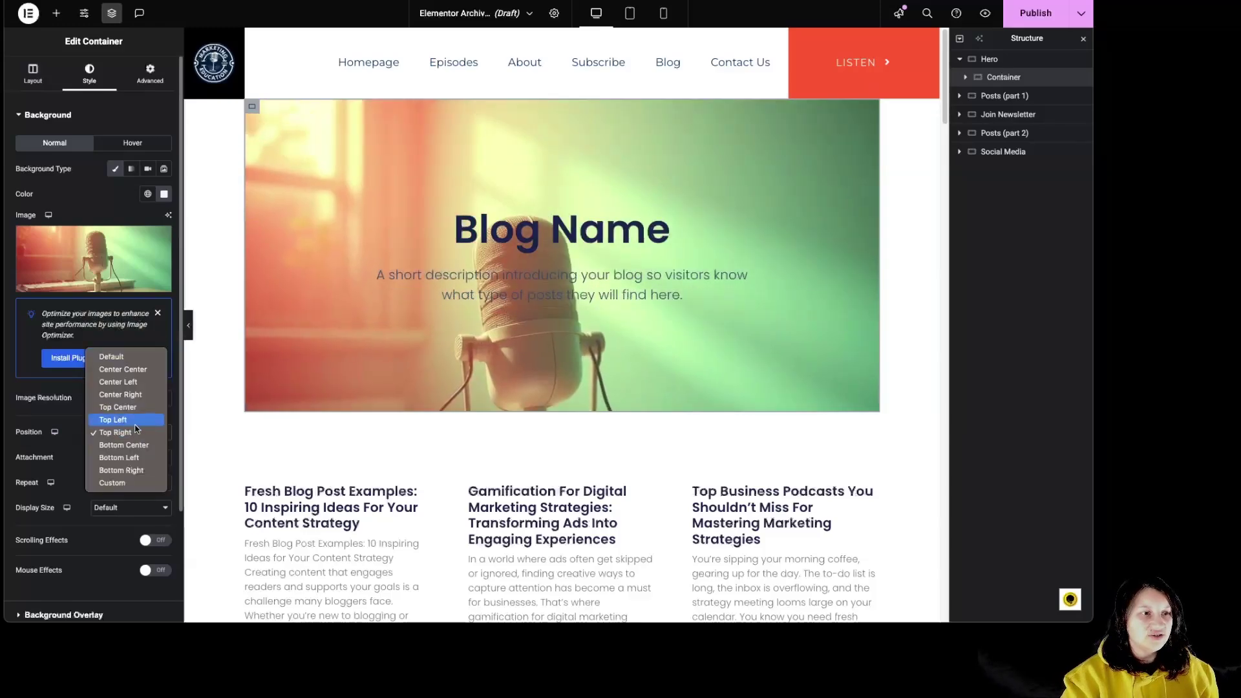
pyautogui.click(113, 419)
pyautogui.click(137, 429)
pyautogui.click(117, 419)
# Try the background image's Center Right position and settle on Center Center.
pyautogui.click(137, 432)
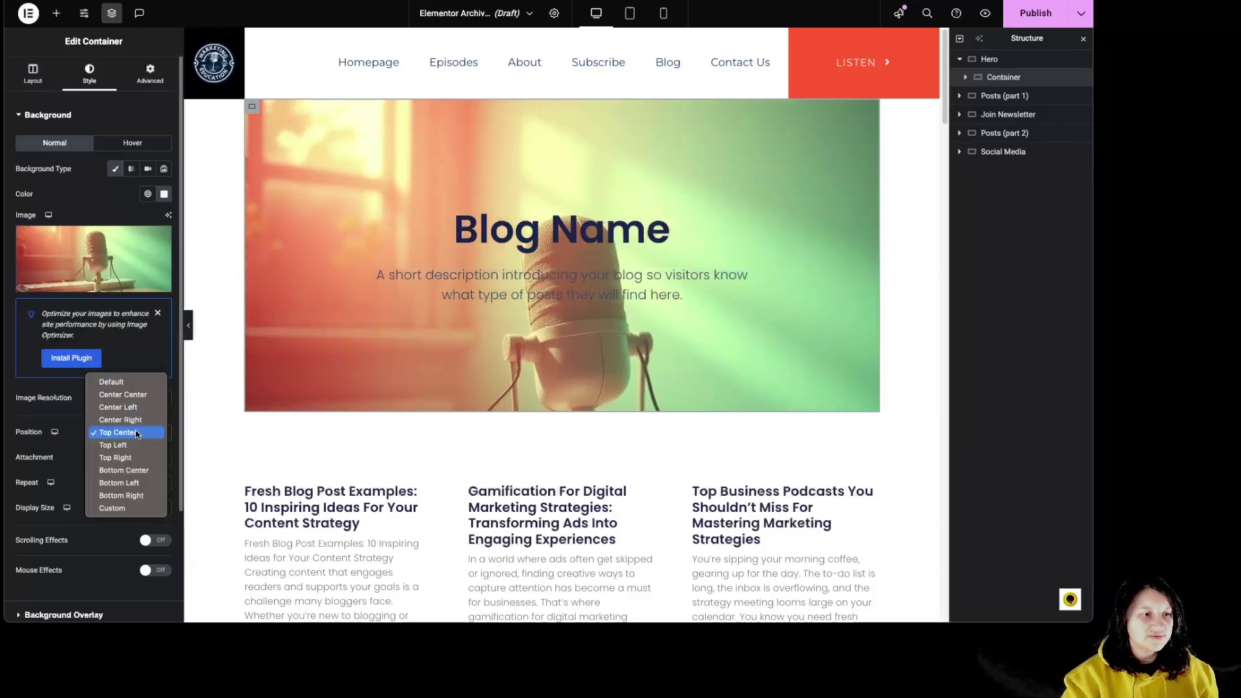
pyautogui.click(129, 419)
pyautogui.click(138, 431)
pyautogui.click(140, 429)
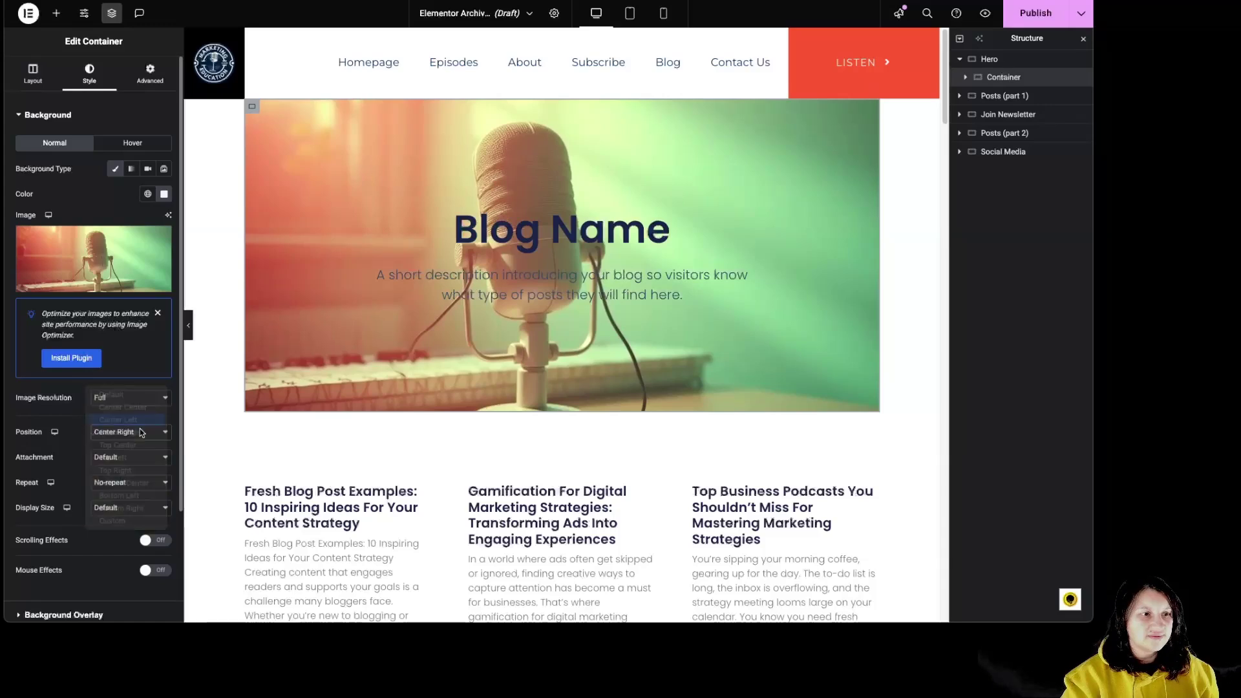
pyautogui.click(139, 431)
pyautogui.click(119, 407)
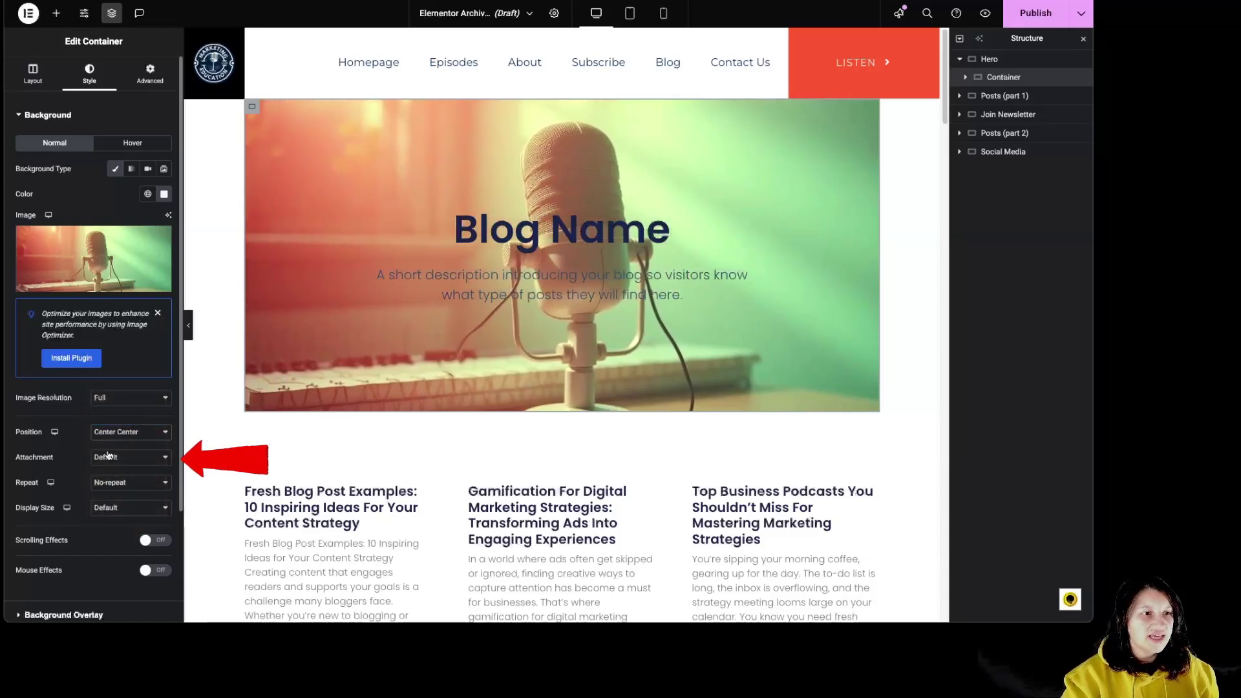
# Set the background image's attachment to Scroll and check how the hero behaves as the page moves.
pyautogui.click(134, 462)
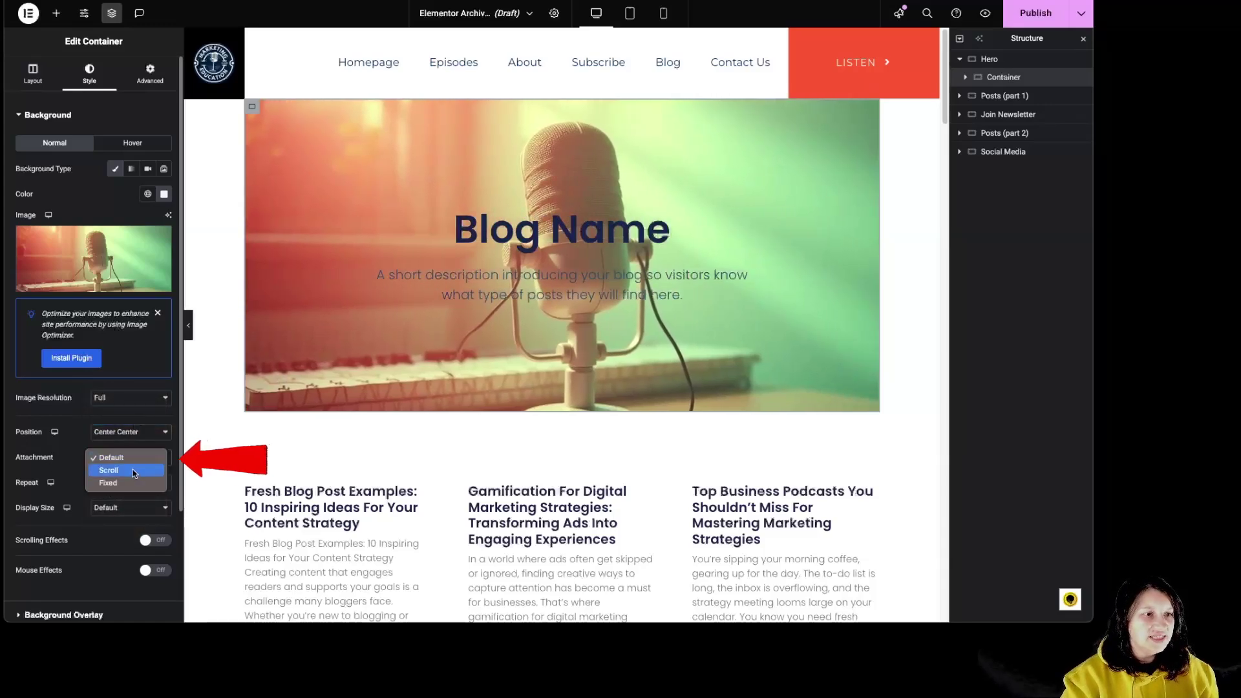
pyautogui.click(133, 470)
pyautogui.scroll(-2, 584, 470)
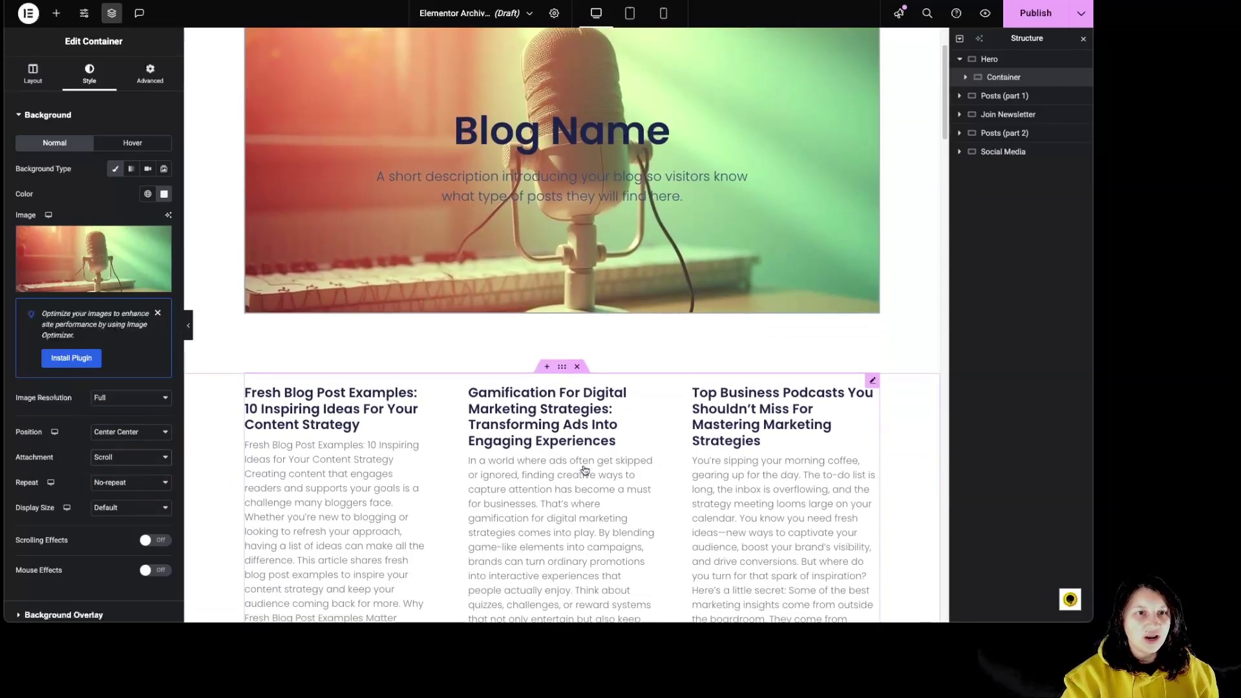
pyautogui.scroll(-5, 584, 470)
pyautogui.scroll(7, 590, 468)
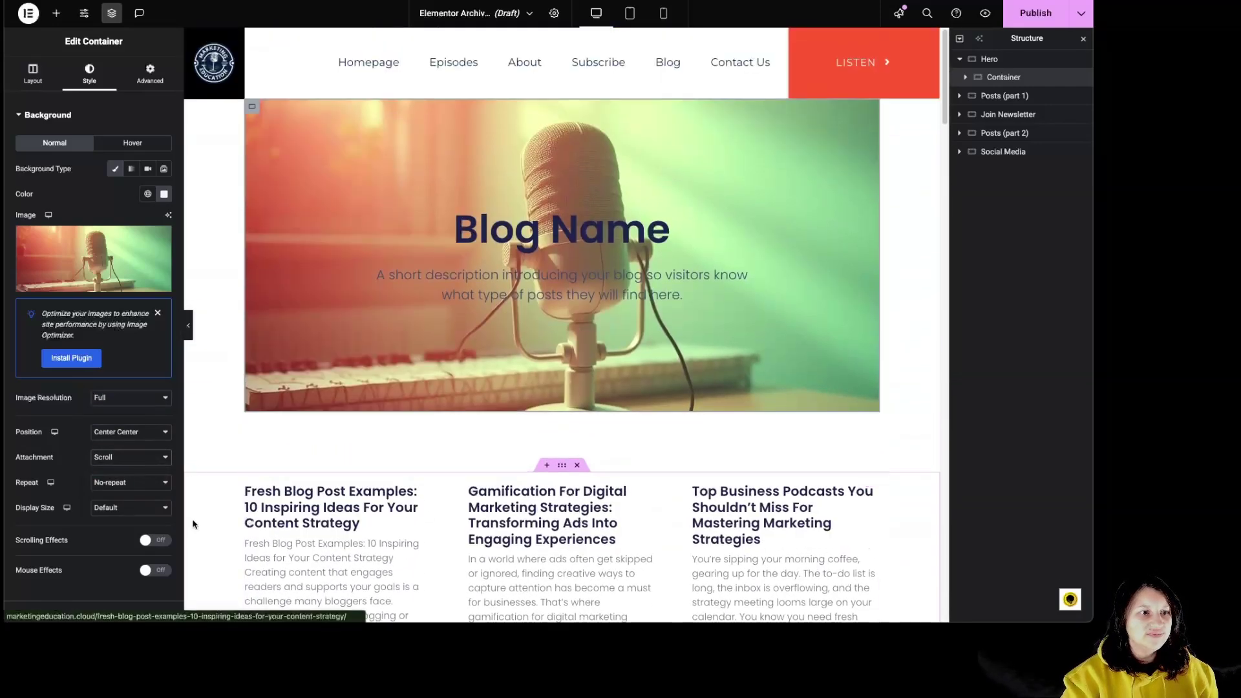
# Set the background image's attachment to Fixed and check the effect while moving through the page.
pyautogui.click(132, 458)
pyautogui.scroll(-5, 554, 477)
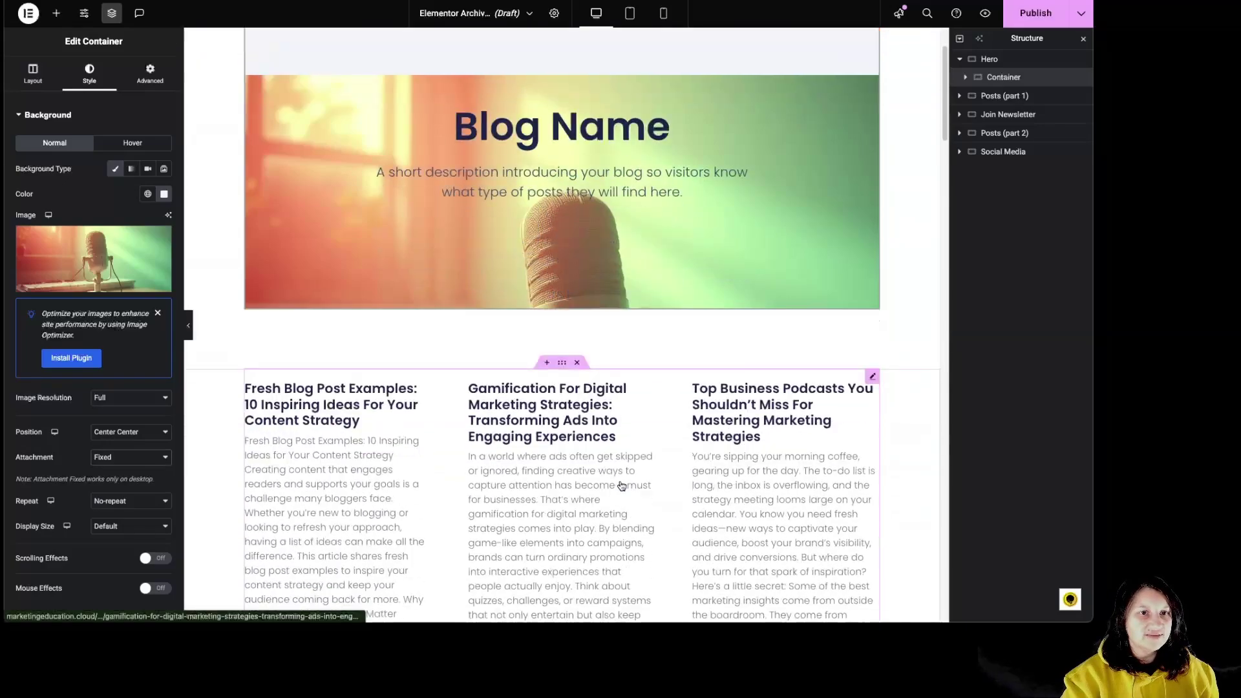
pyautogui.scroll(4, 582, 482)
pyautogui.scroll(-2, 621, 485)
pyautogui.scroll(-3, 620, 485)
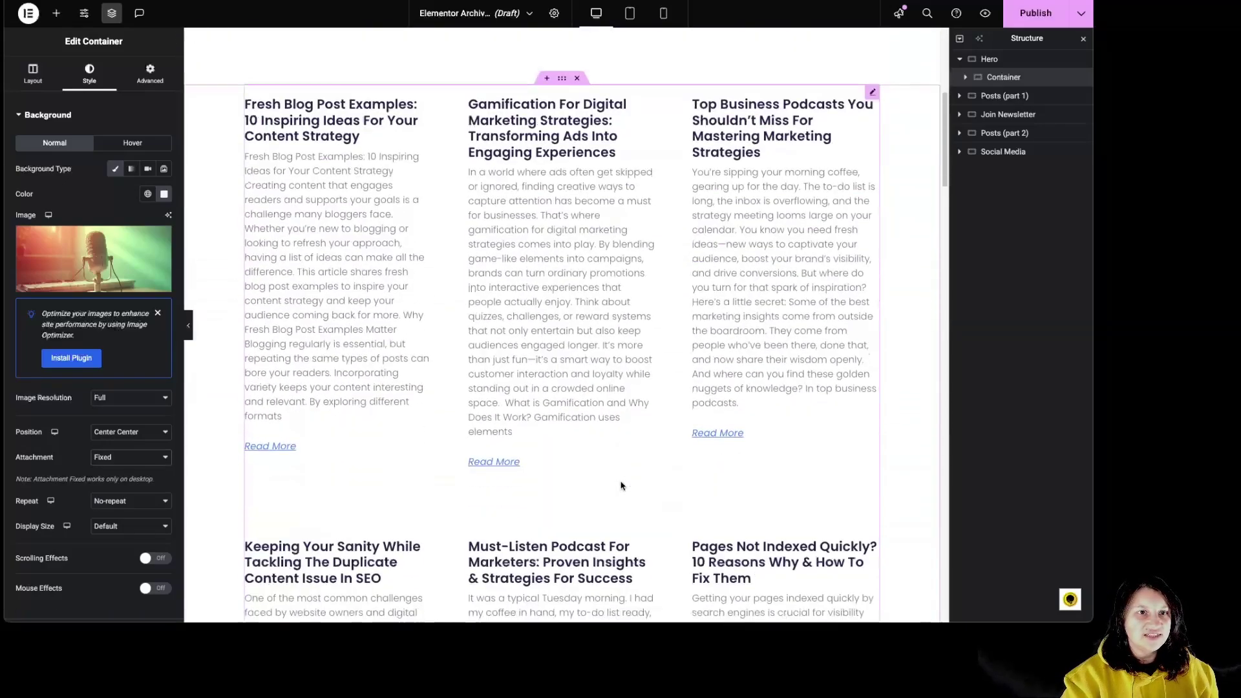
pyautogui.scroll(5, 621, 485)
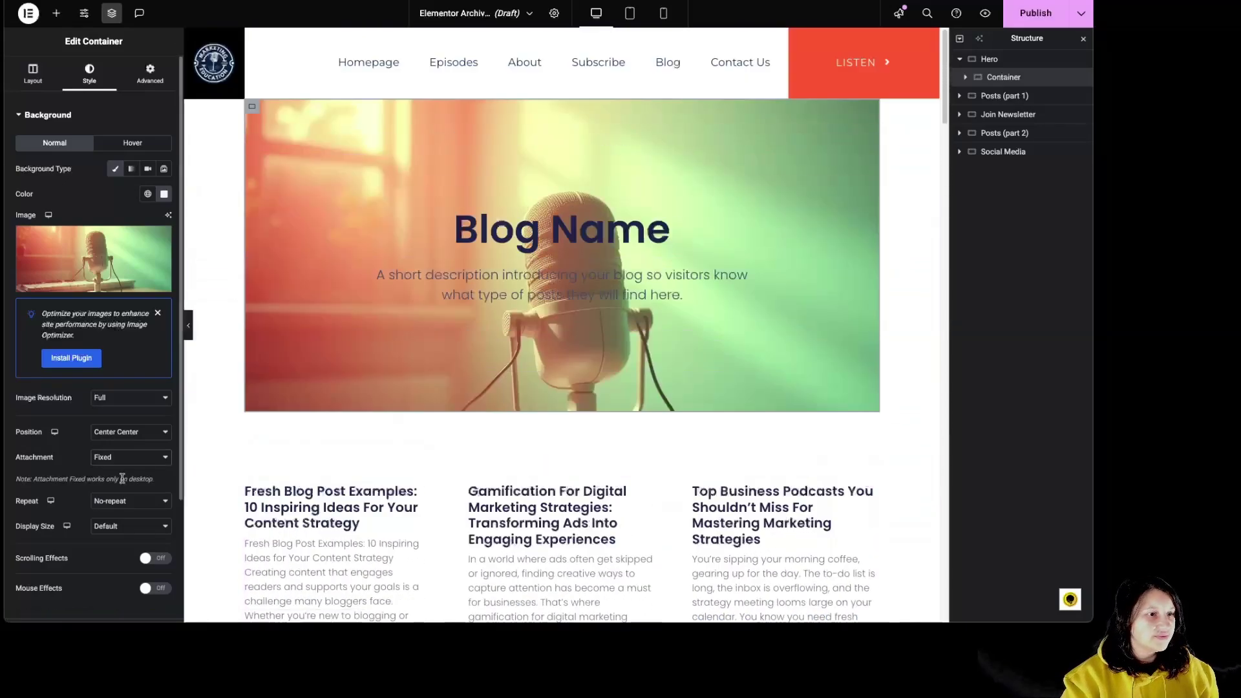
# Set the background image's display size to Custom with a width of 37%.
pyautogui.click(114, 529)
pyautogui.click(114, 529)
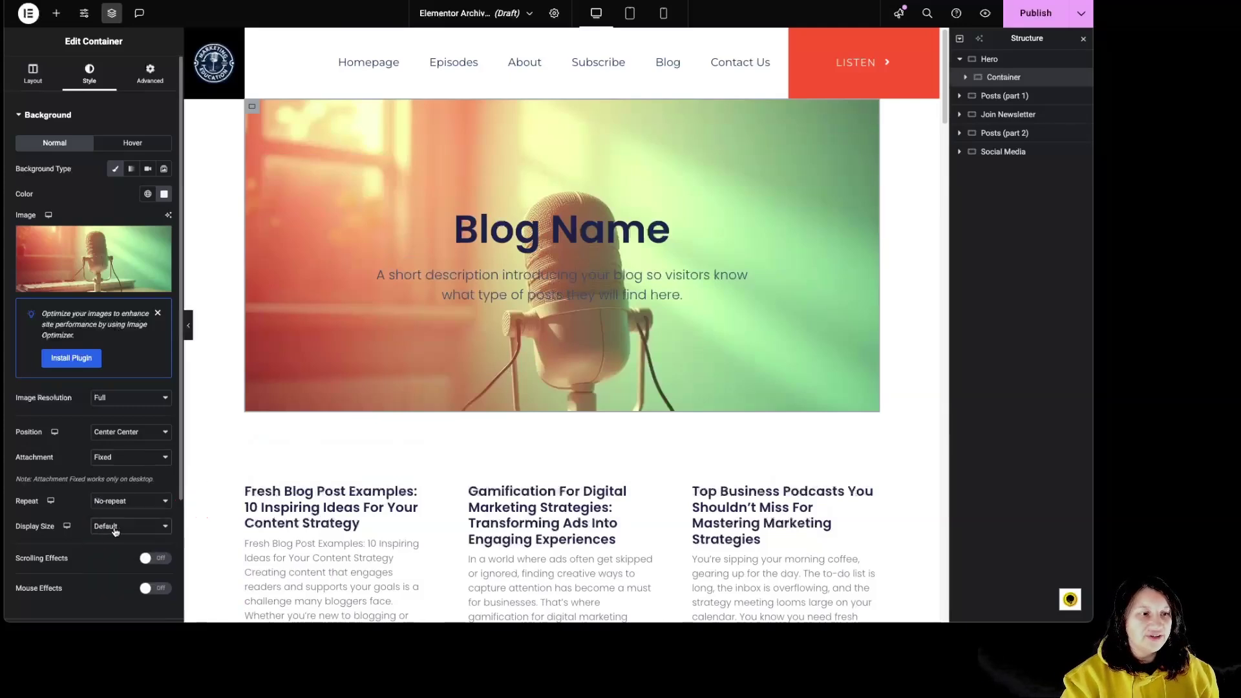
pyautogui.click(115, 529)
pyautogui.click(110, 577)
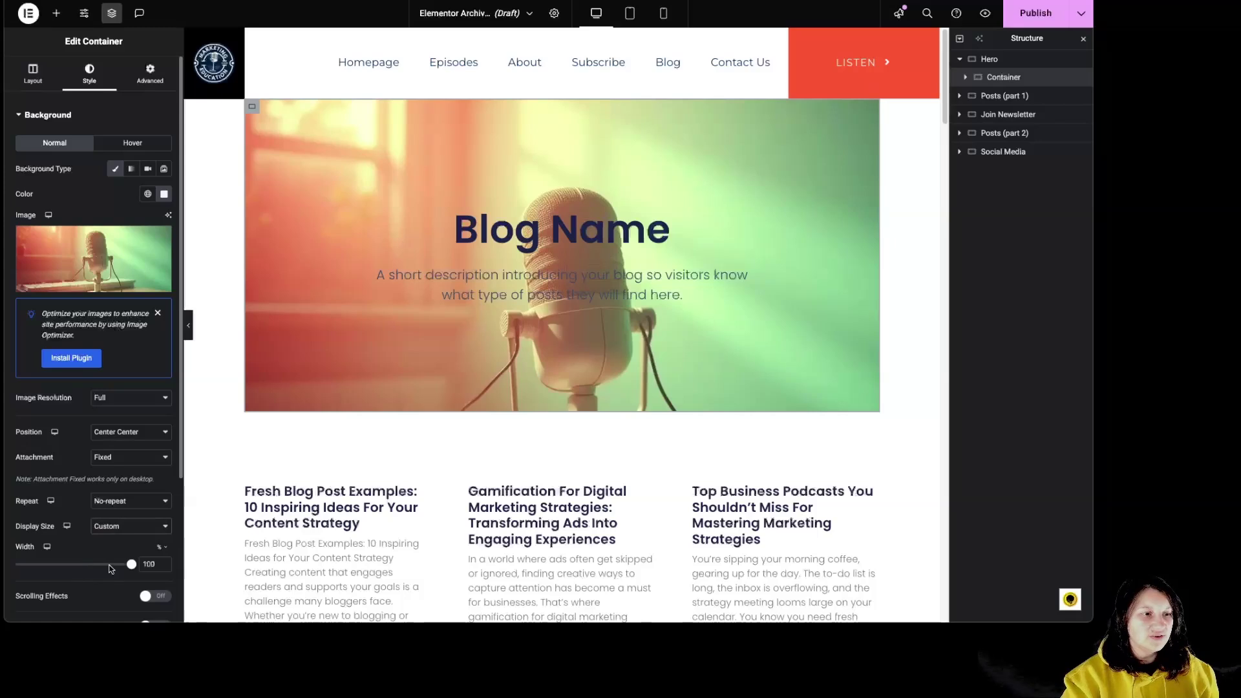
pyautogui.moveTo(131, 564); pyautogui.dragTo(65, 571)
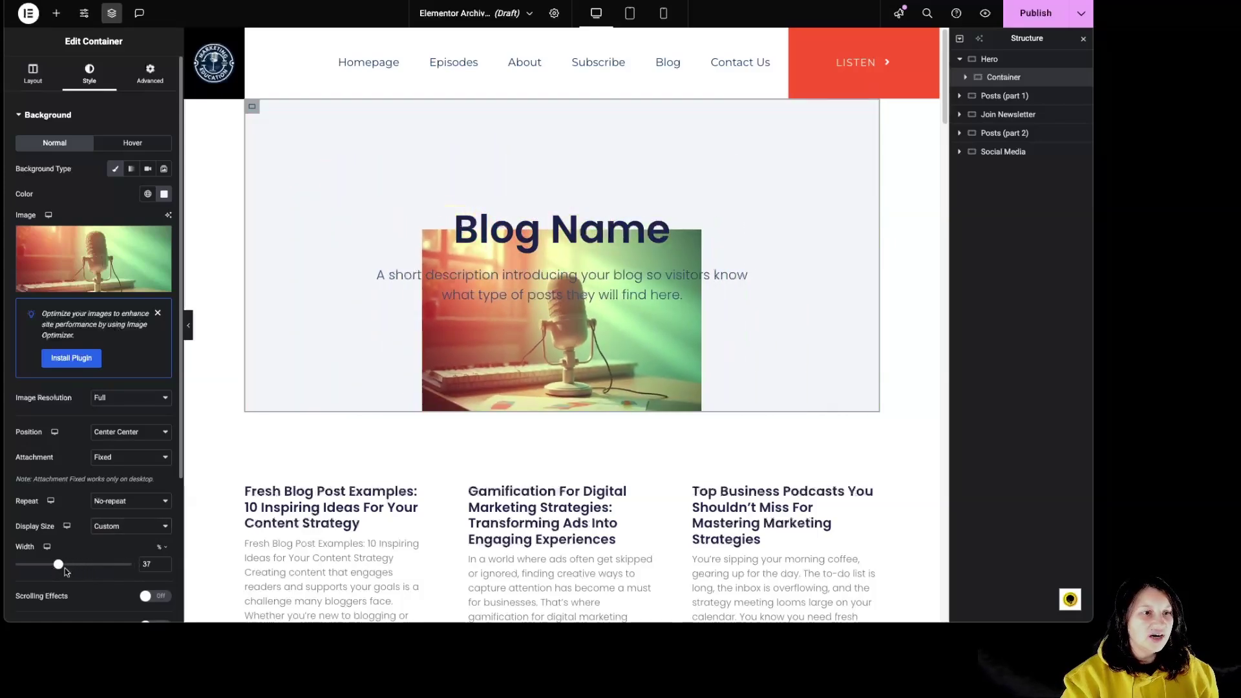
# Tile the background image with the Repeat option, and return it to No-repeat.
pyautogui.click(125, 508)
pyautogui.click(109, 516)
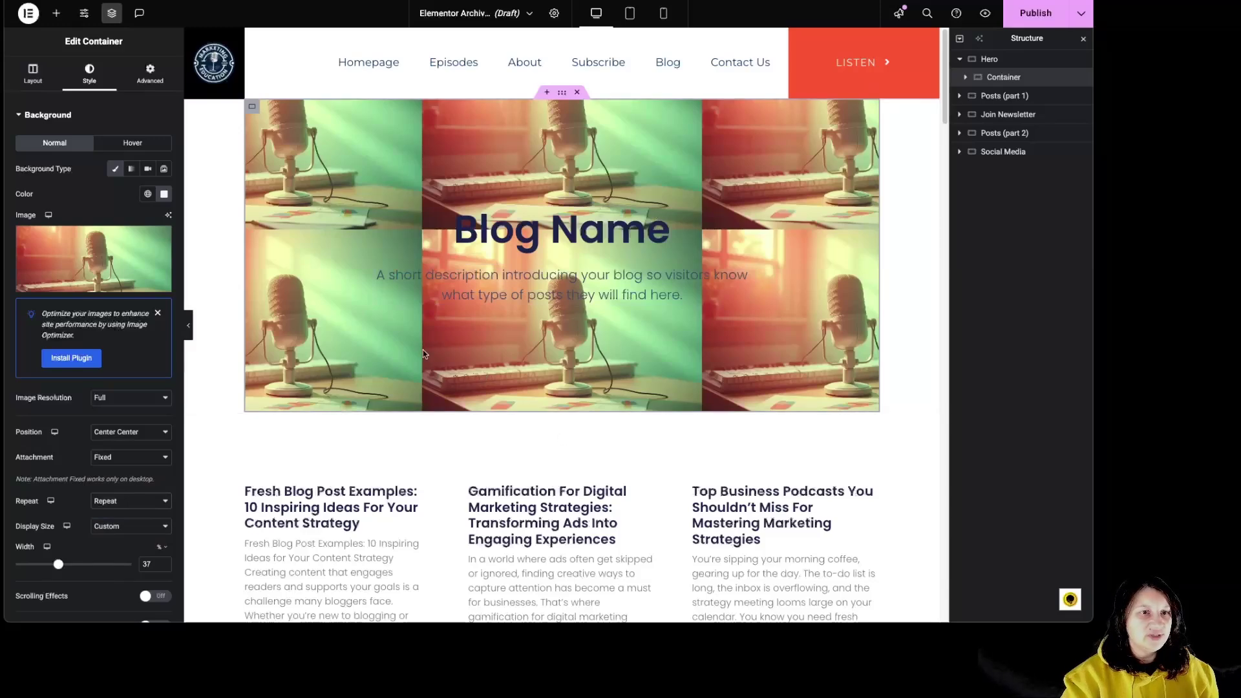
pyautogui.click(124, 502)
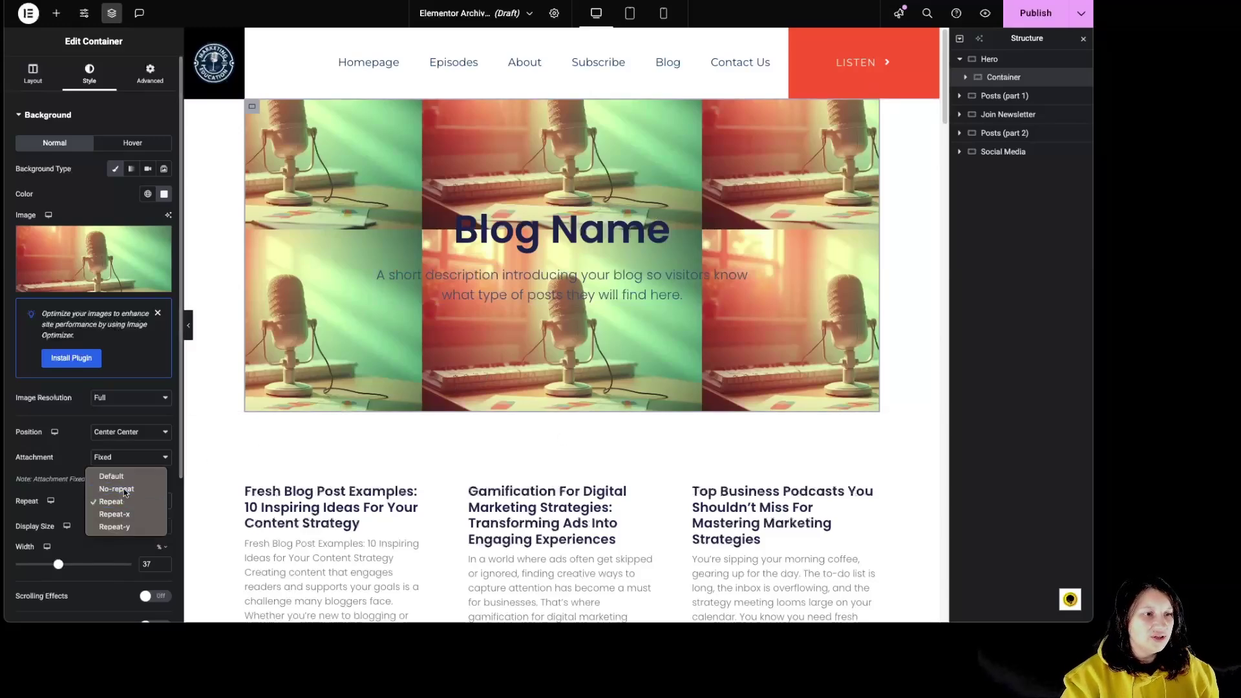
pyautogui.click(126, 491)
# Try the Auto and Cover display sizes for the background image, ending on Contain.
pyautogui.click(125, 532)
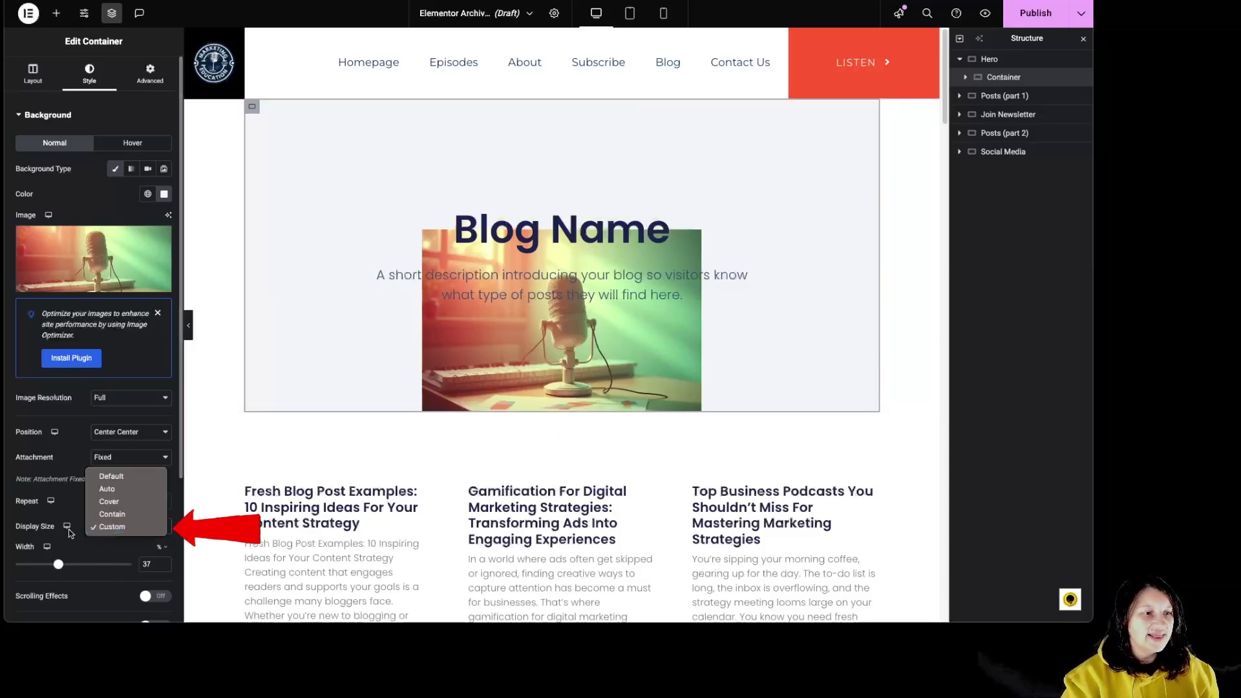
pyautogui.click(127, 491)
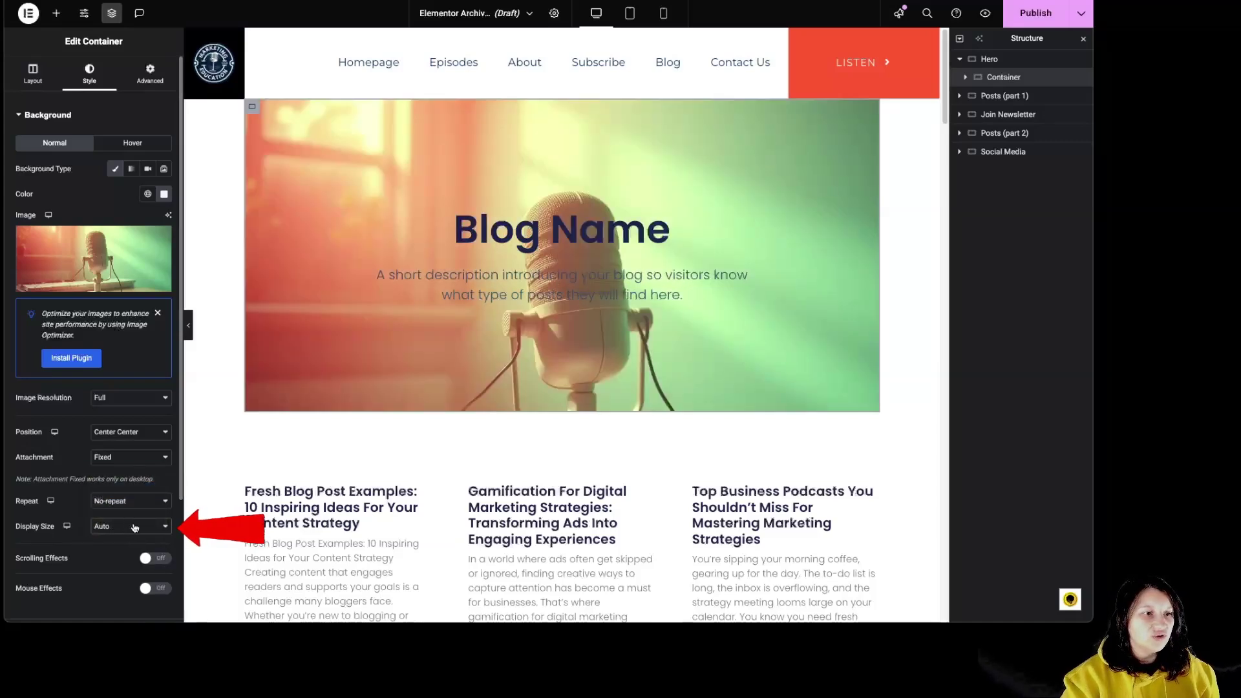
pyautogui.click(134, 527)
pyautogui.click(128, 539)
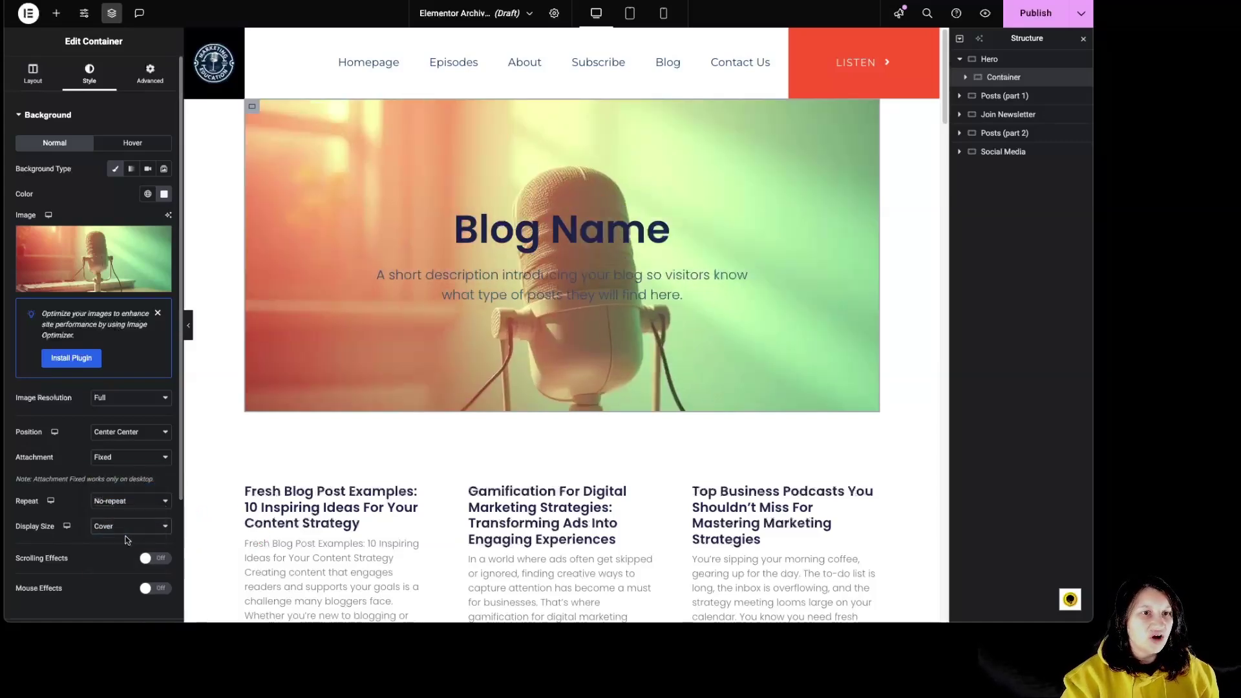
pyautogui.click(121, 531)
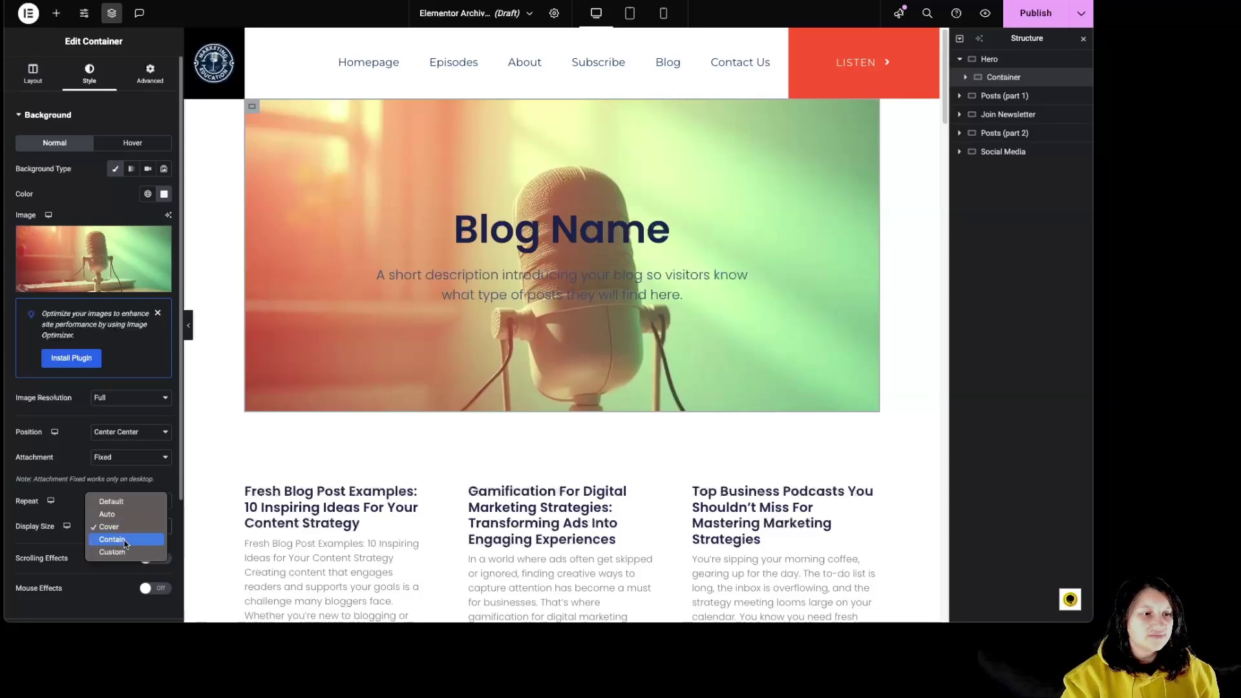
pyautogui.click(124, 543)
pyautogui.click(120, 533)
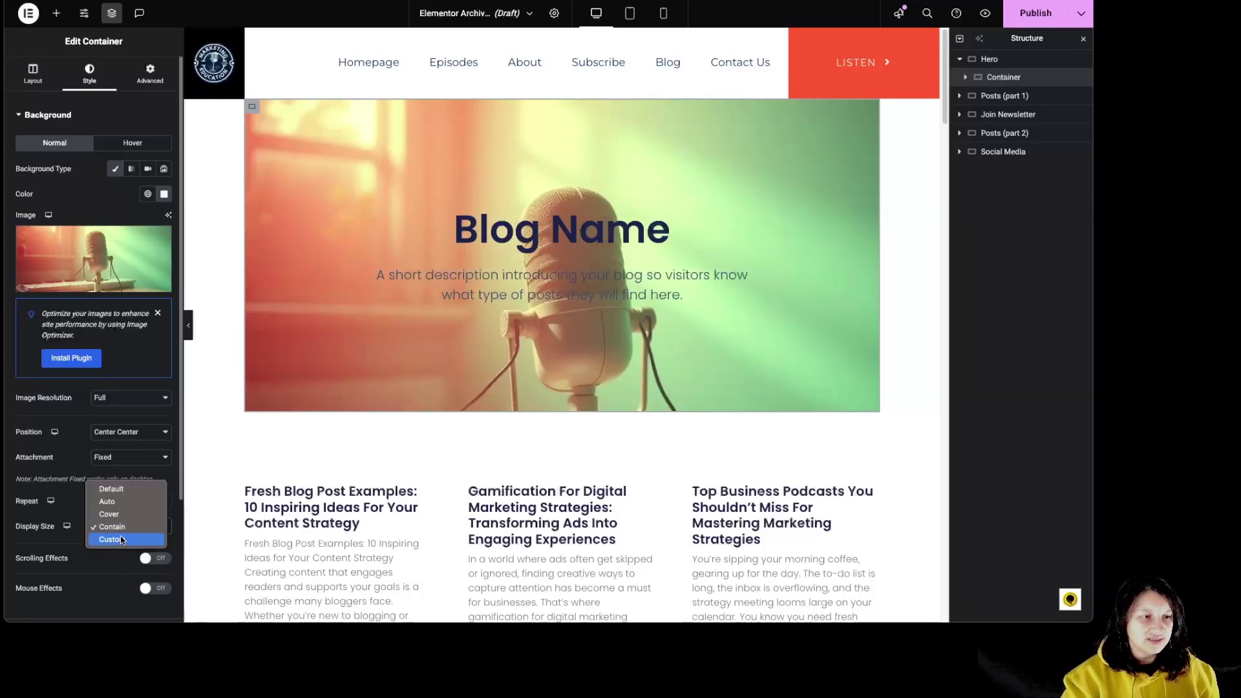
# Replace the background image with the media library illustration of a microphone surrounded by light bulbs, globes and charts.
pyautogui.click(102, 254)
pyautogui.scroll(-2, 616, 437)
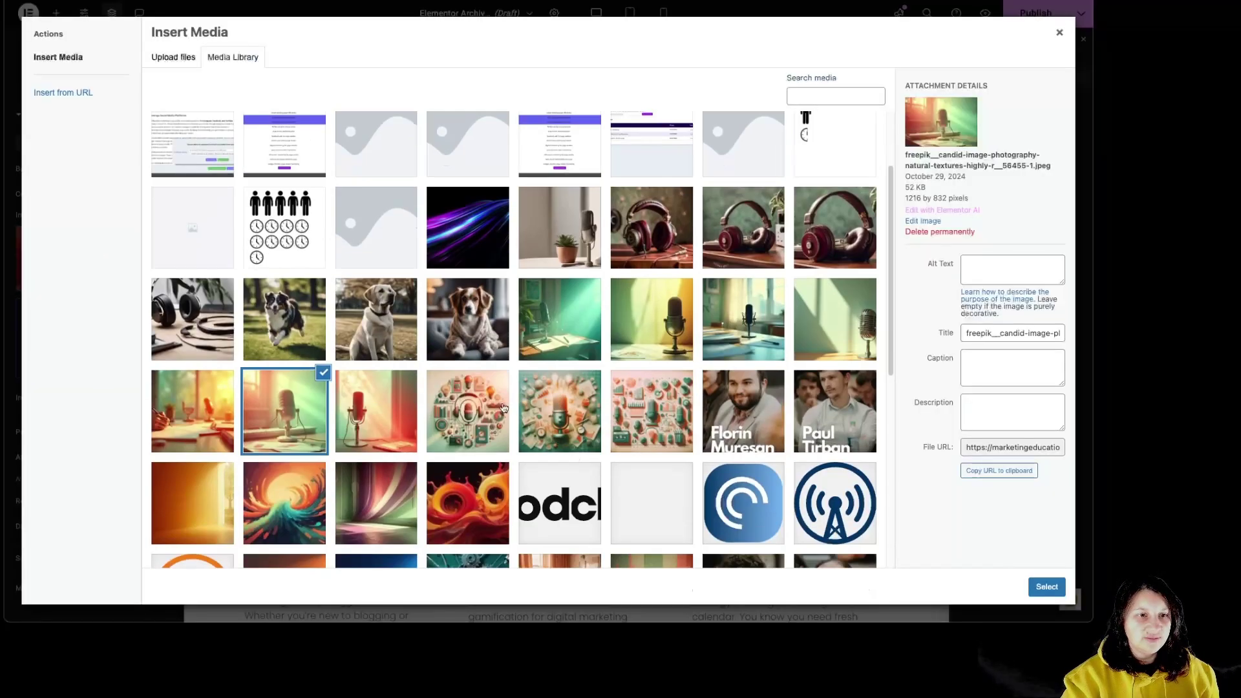
pyautogui.click(564, 409)
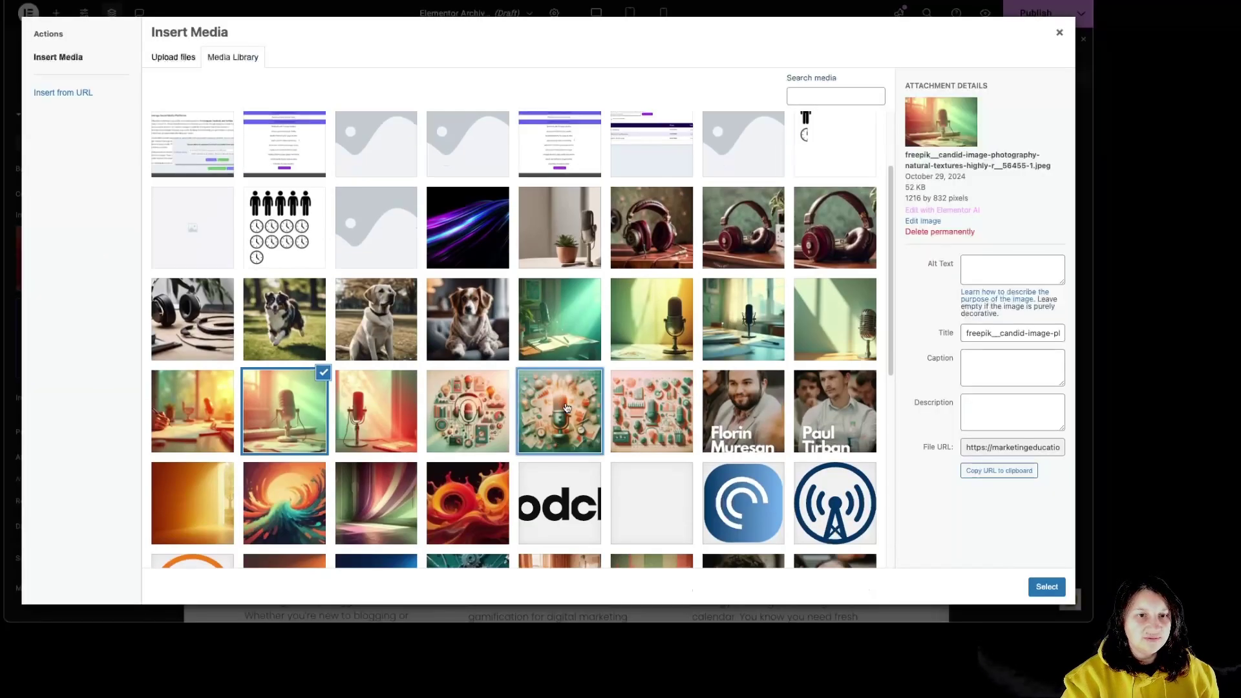
pyautogui.click(1047, 586)
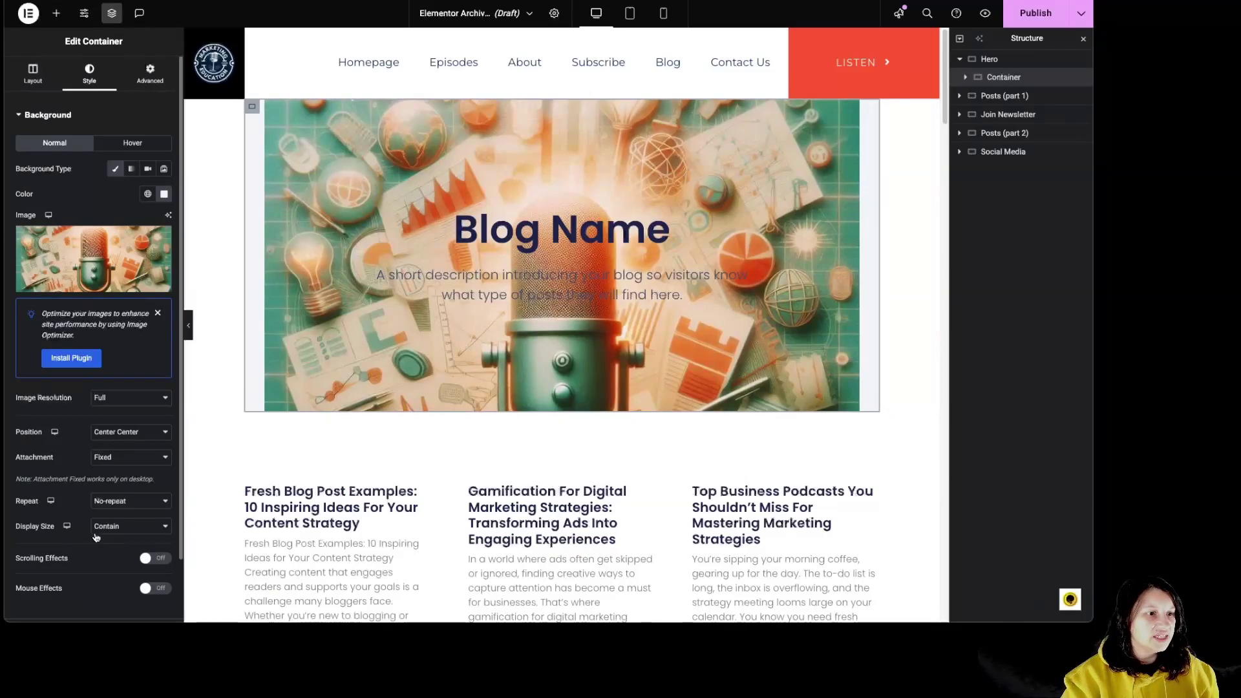
# Set the background image's display size to Cover.
pyautogui.click(123, 530)
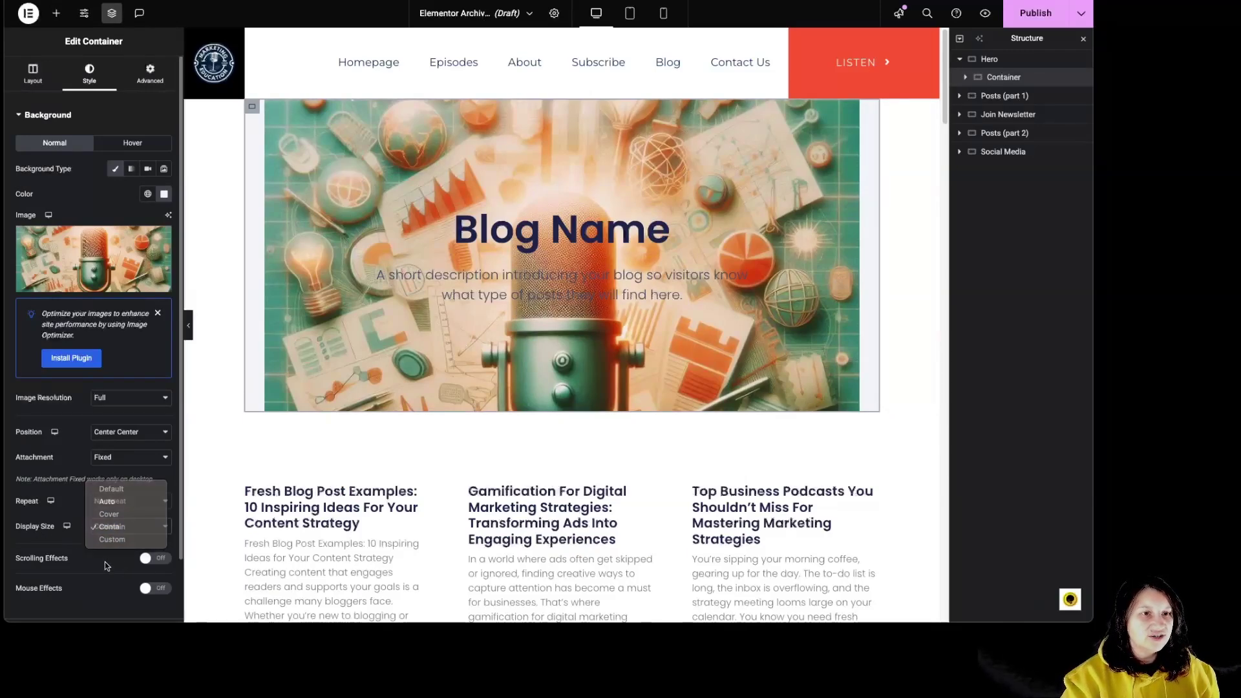
pyautogui.click(105, 561)
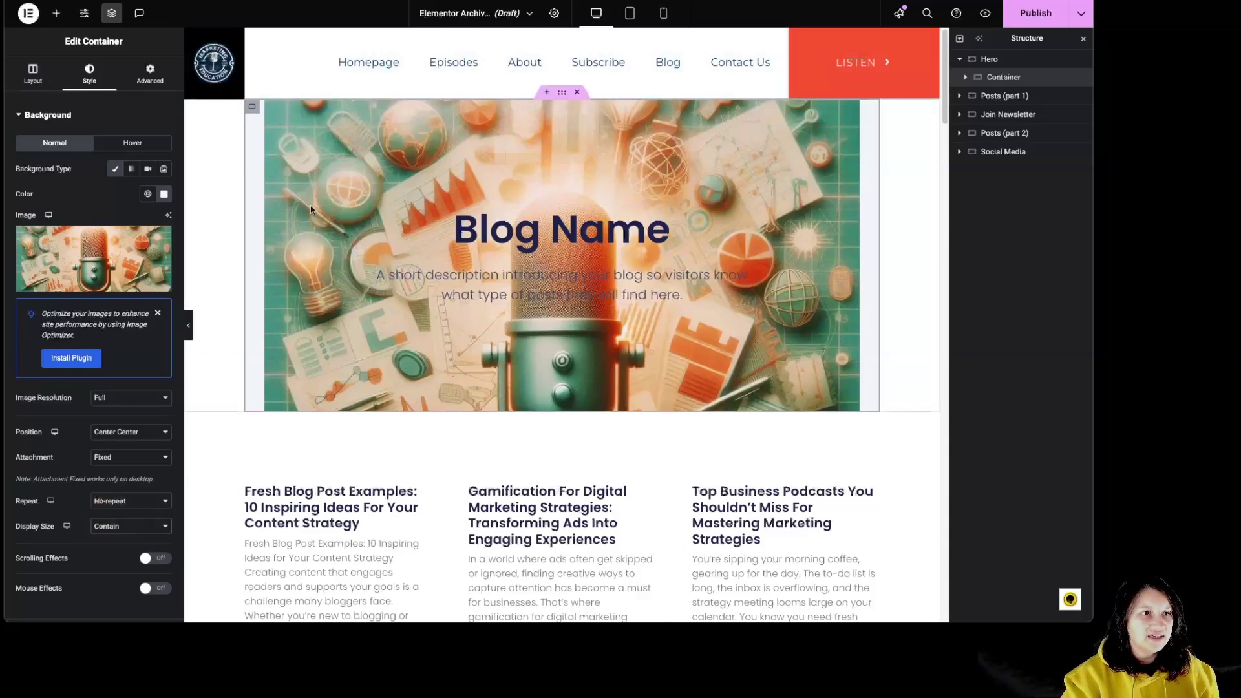
pyautogui.click(137, 526)
pyautogui.click(139, 520)
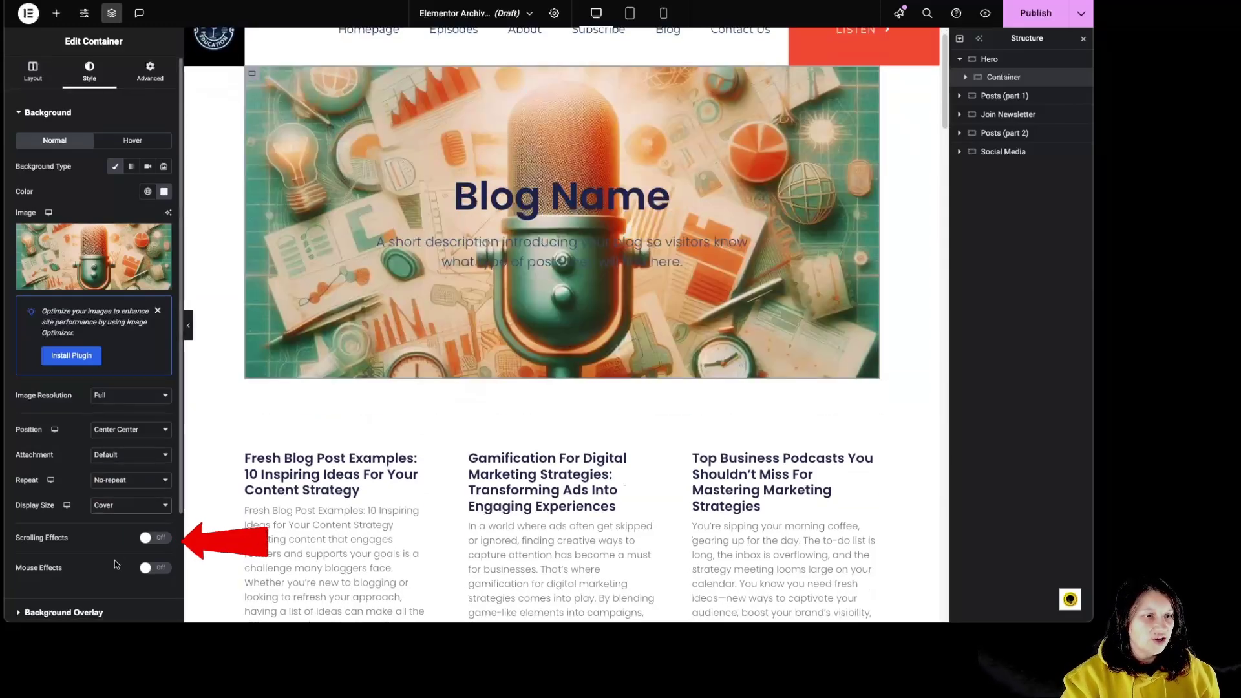
# Try mouse effects with Mouse Track on the background image, and turn mouse effects off again.
pyautogui.click(158, 568)
pyautogui.scroll(-3, 137, 574)
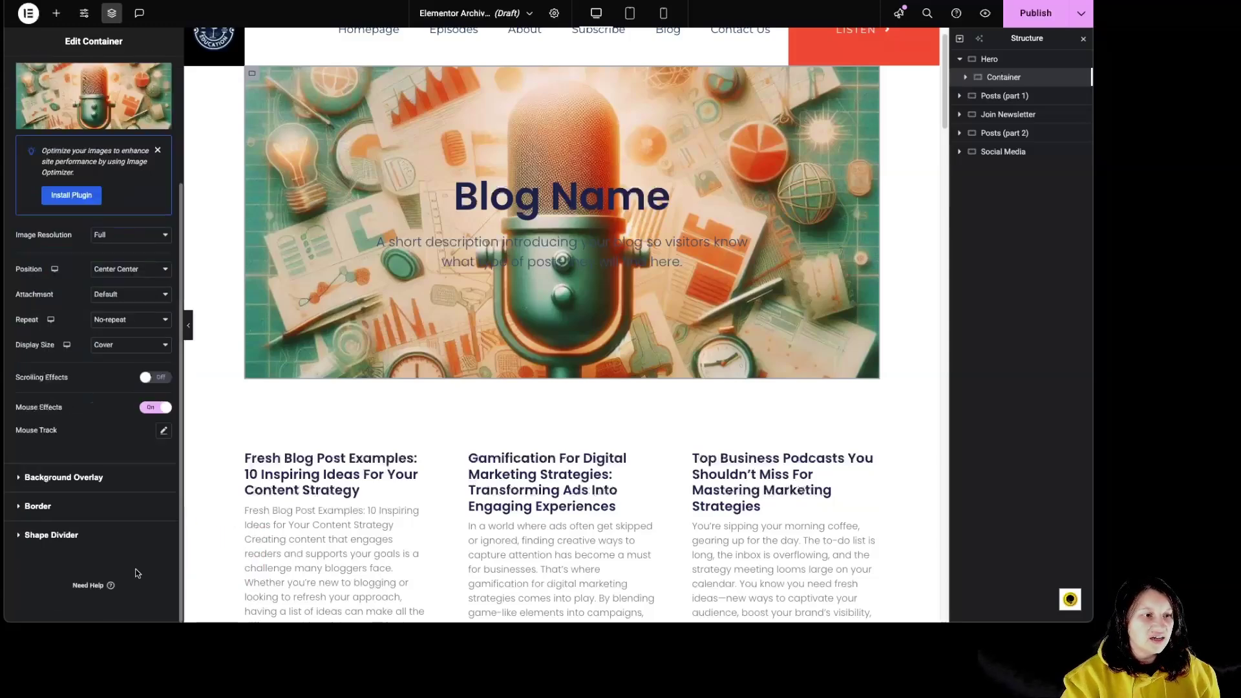
pyautogui.click(164, 431)
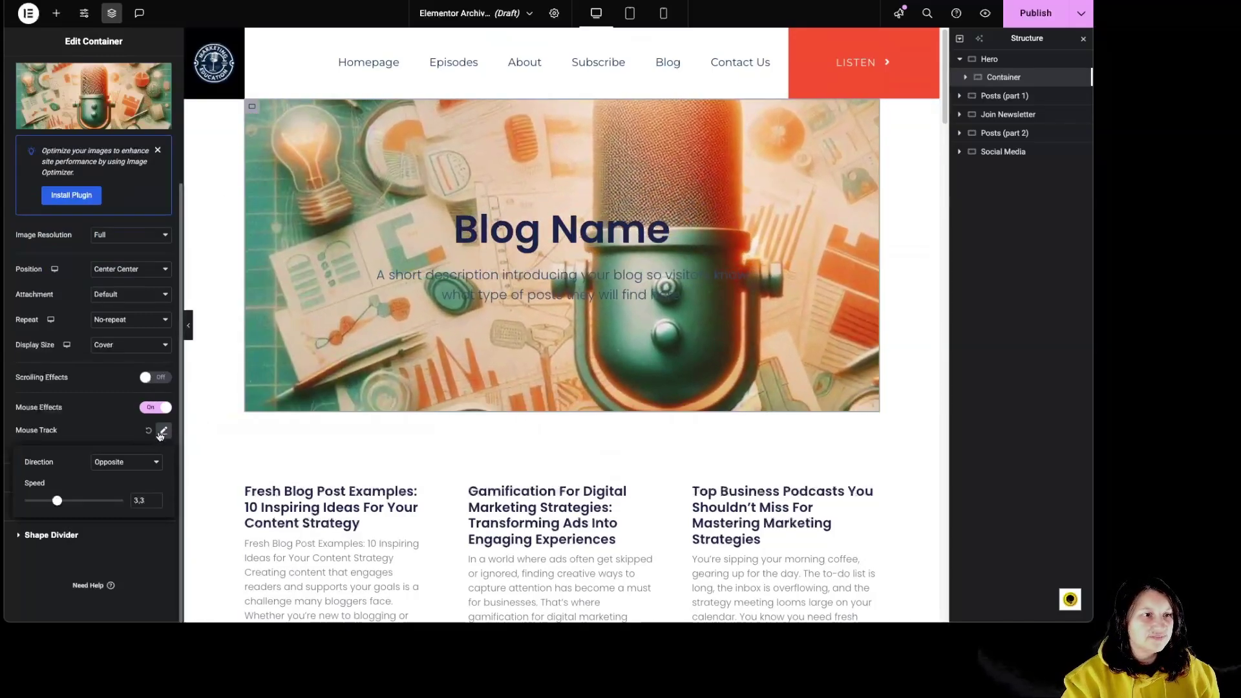
pyautogui.click(155, 408)
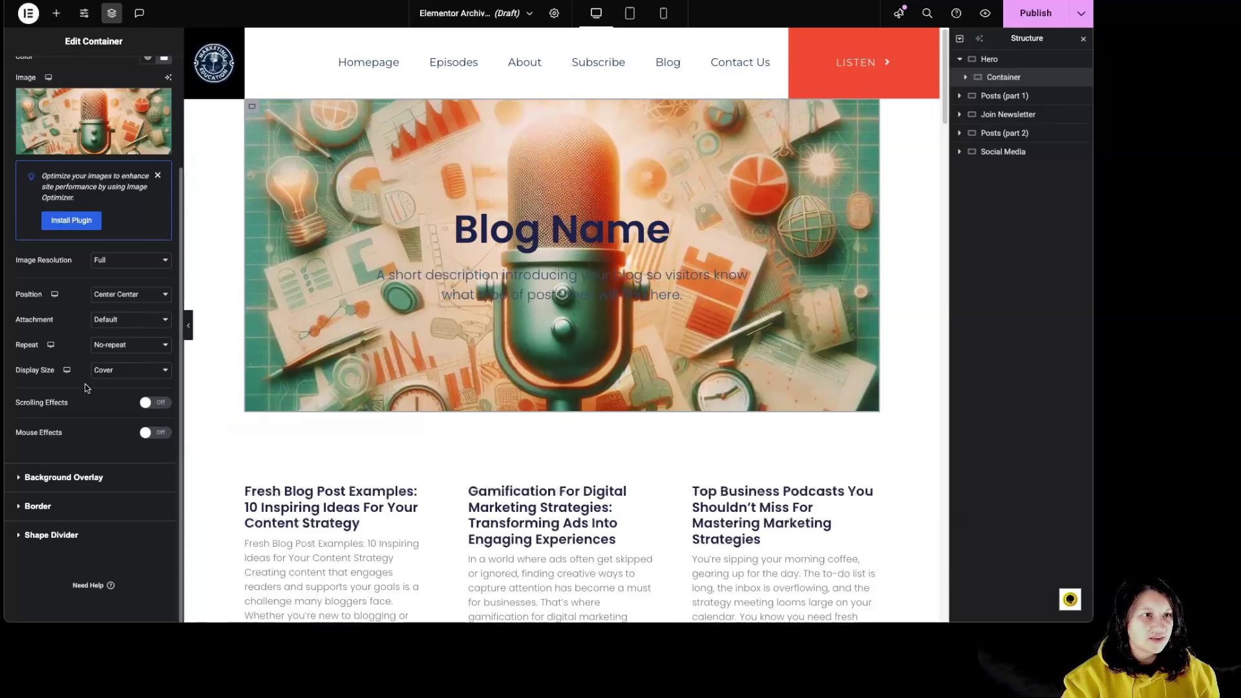
# Switch the container's background to a gradient, with the first color's location at 25% and the second color's at 86%.
pyautogui.scroll(5, 85, 388)
pyautogui.click(134, 169)
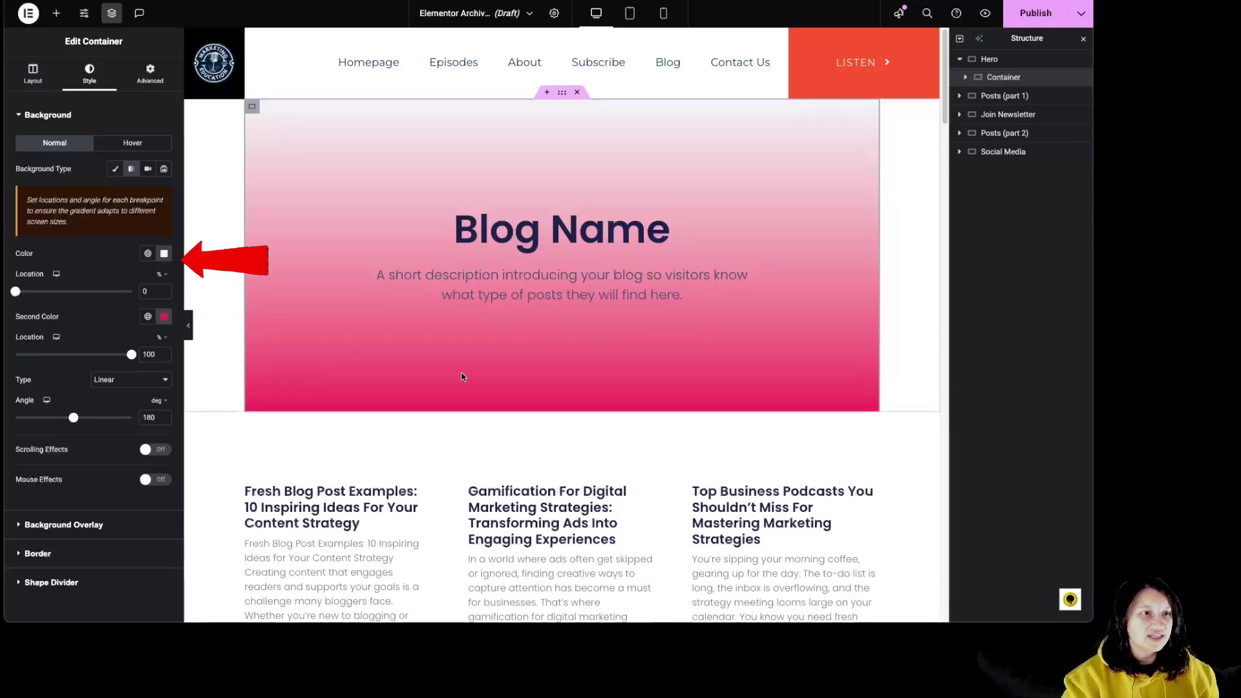
pyautogui.moveTo(15, 291); pyautogui.dragTo(54, 295)
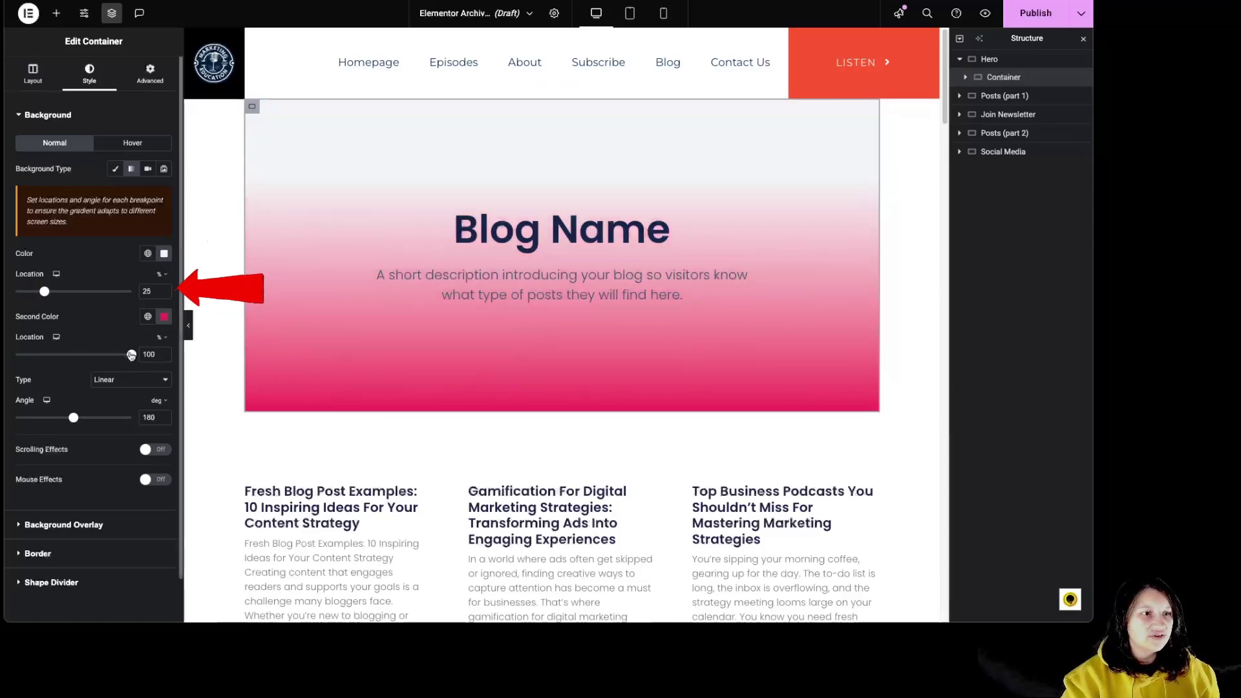
pyautogui.moveTo(131, 355)
pyautogui.mouseDown()
pyautogui.moveTo(86, 355)
pyautogui.moveTo(115, 355)
pyautogui.mouseUp()
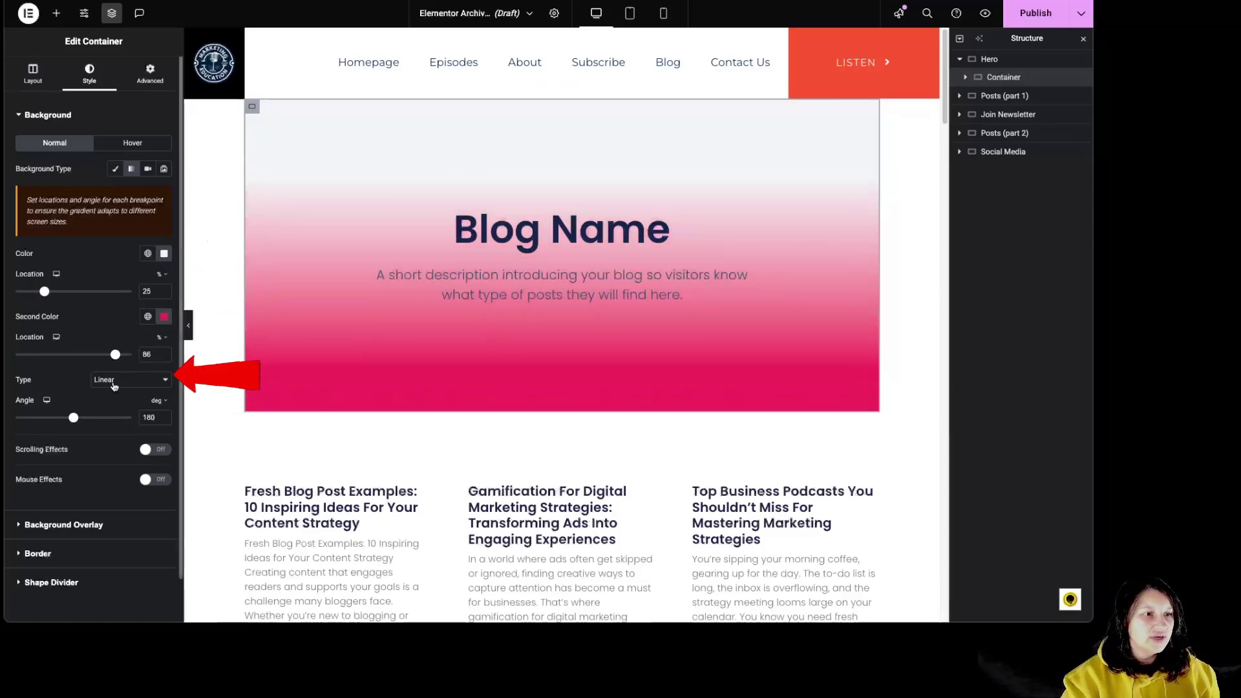
# Try the Radial gradient type, and set it back to Linear.
pyautogui.click(113, 385)
pyautogui.click(110, 392)
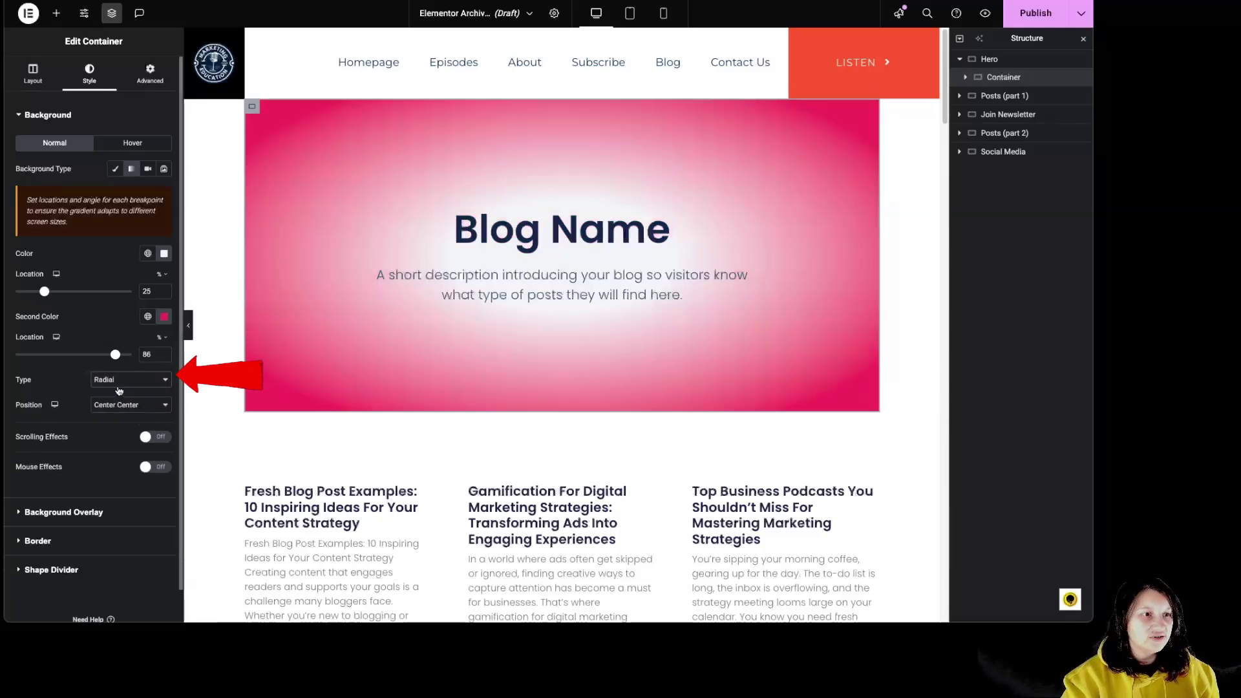
pyautogui.click(115, 381)
pyautogui.click(116, 393)
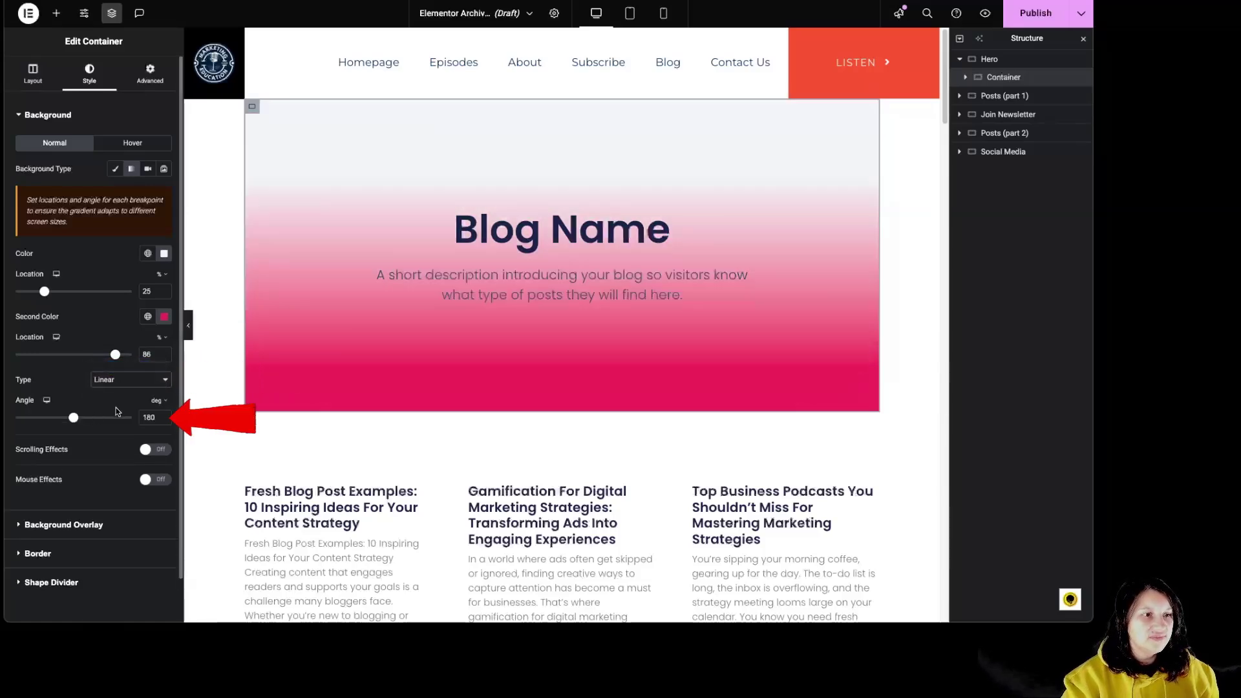
# Set the linear gradient's angle to 89 degrees, and switch the container's background type to Video.
pyautogui.moveTo(74, 418); pyautogui.dragTo(45, 418)
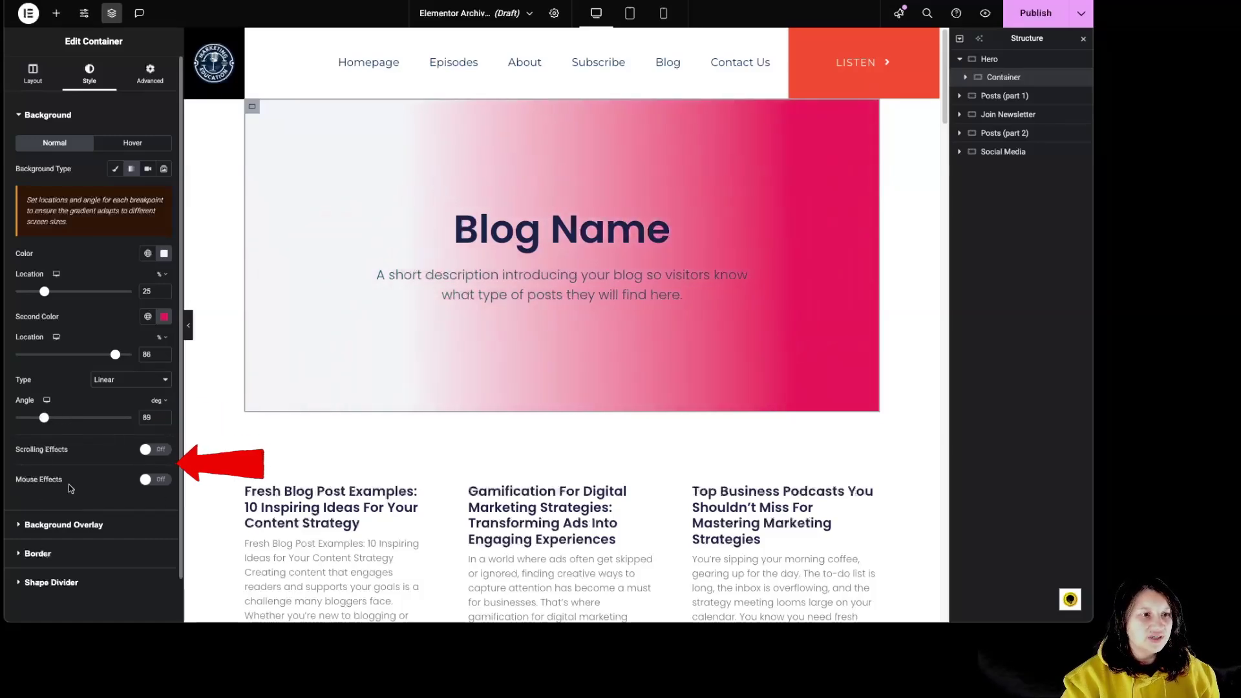
pyautogui.click(148, 169)
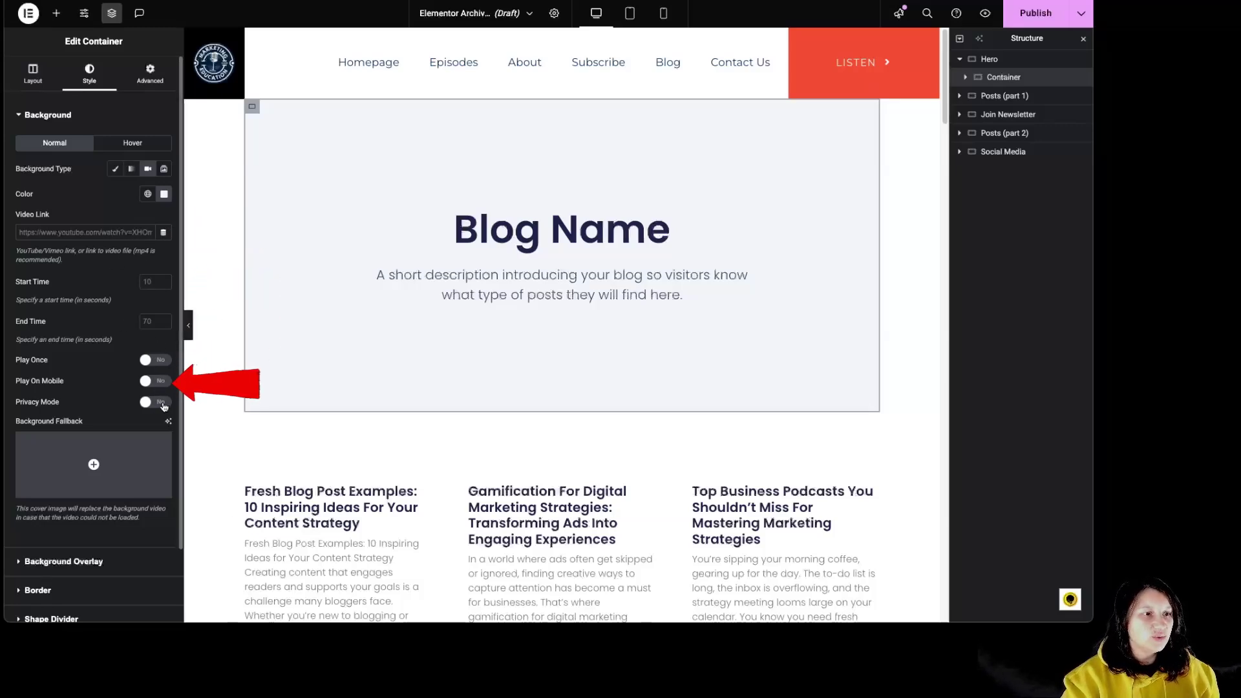
pyautogui.moveTo(86, 442)
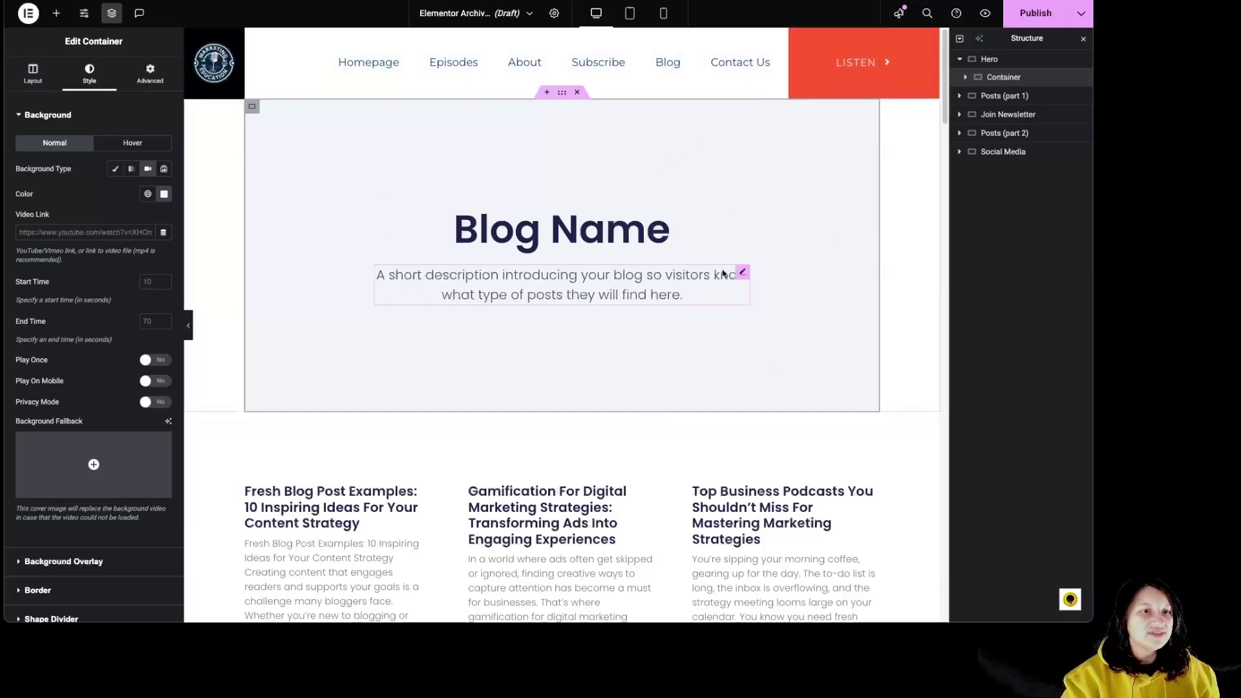
# Switch the container's background to a slideshow and create a gallery from six microphone and desk images in the media library.
pyautogui.click(164, 169)
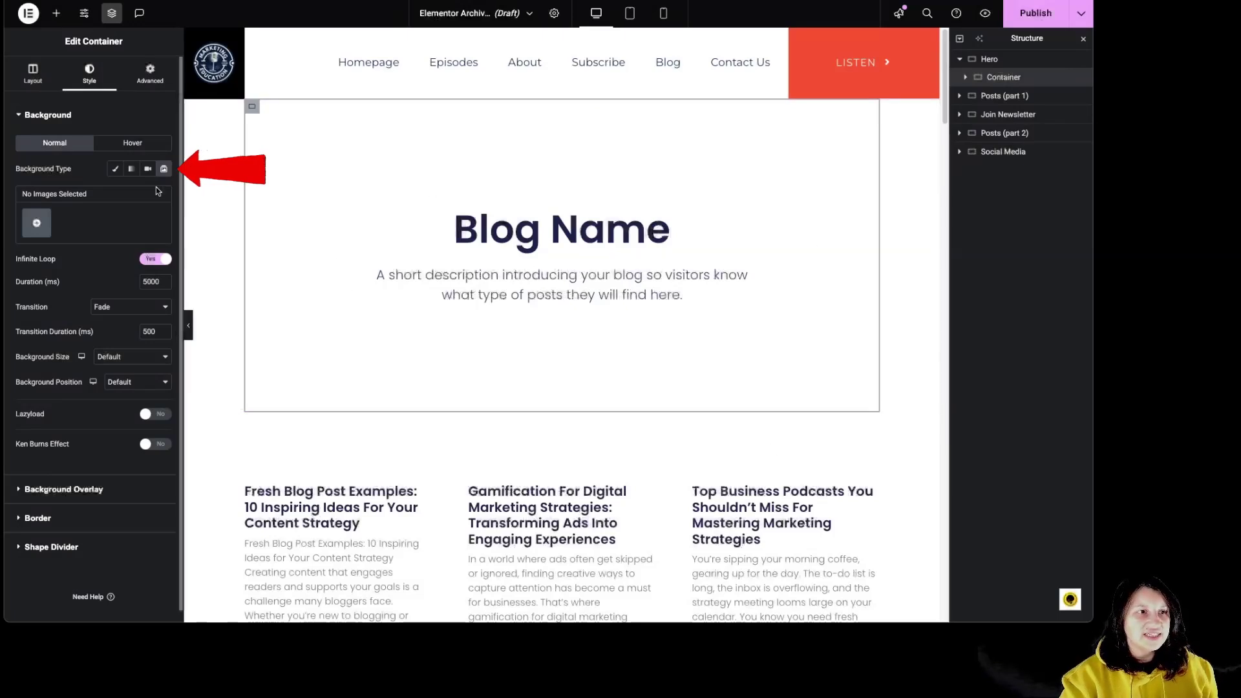
pyautogui.click(35, 224)
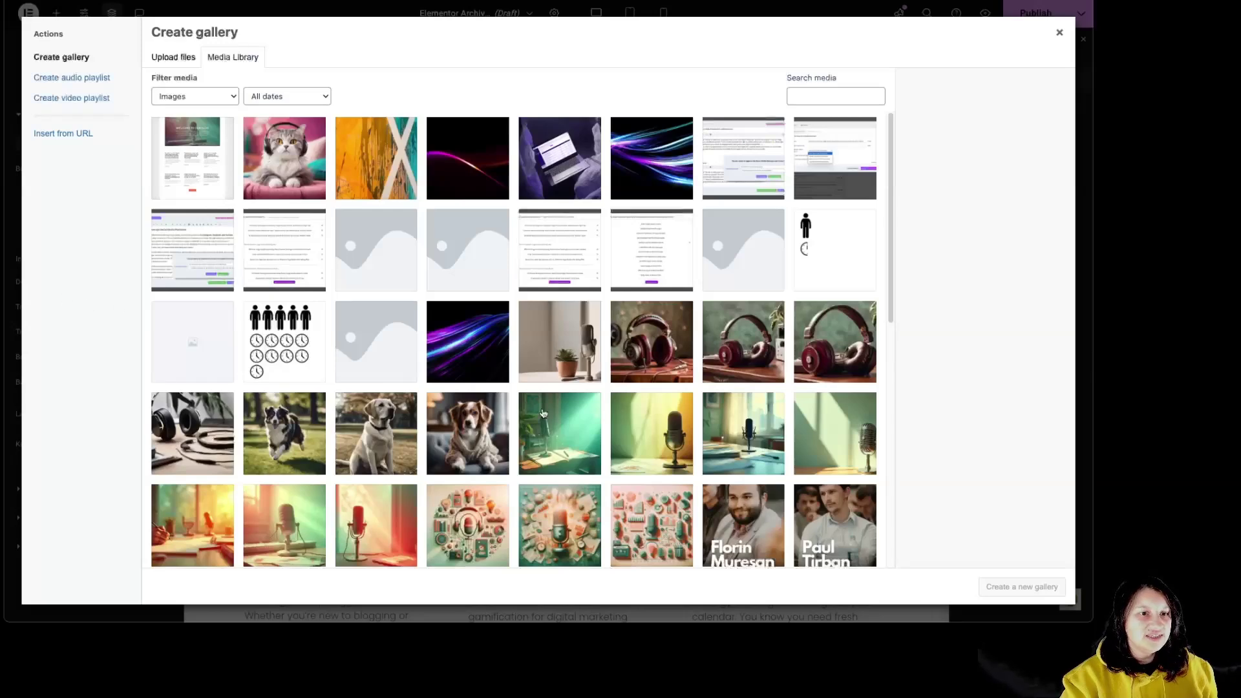
pyautogui.click(537, 433)
pyautogui.click(649, 448)
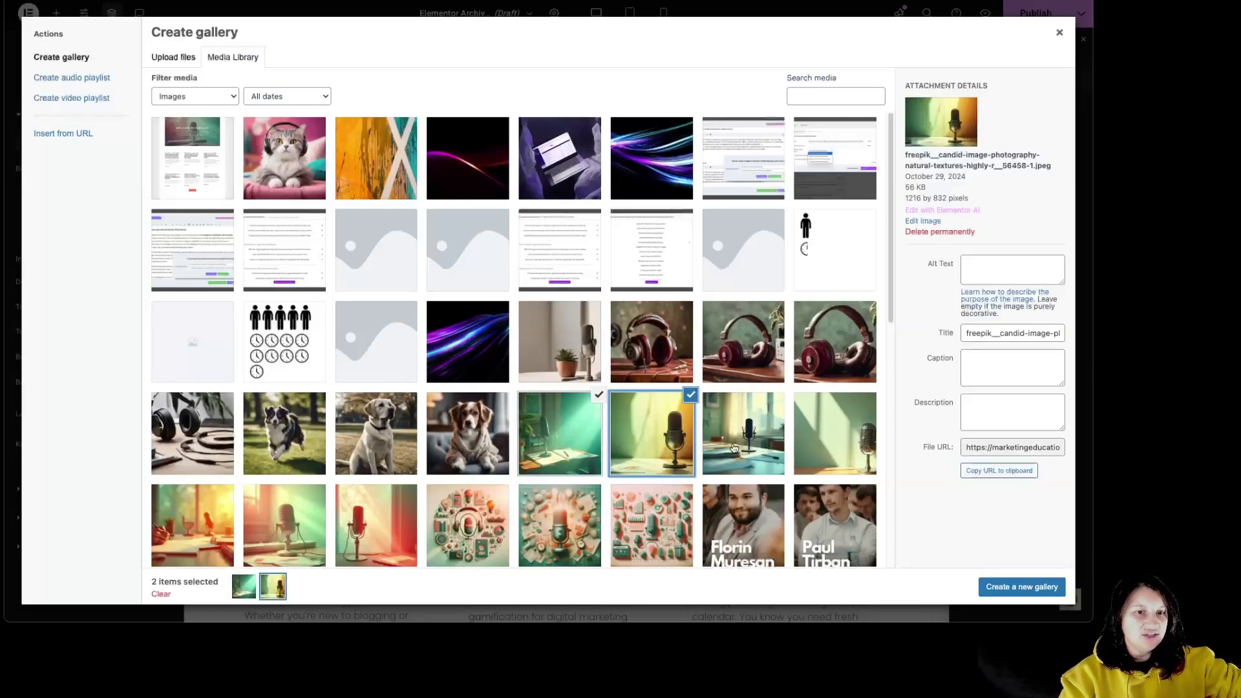
pyautogui.click(734, 447)
pyautogui.click(814, 451)
pyautogui.click(231, 529)
pyautogui.click(375, 525)
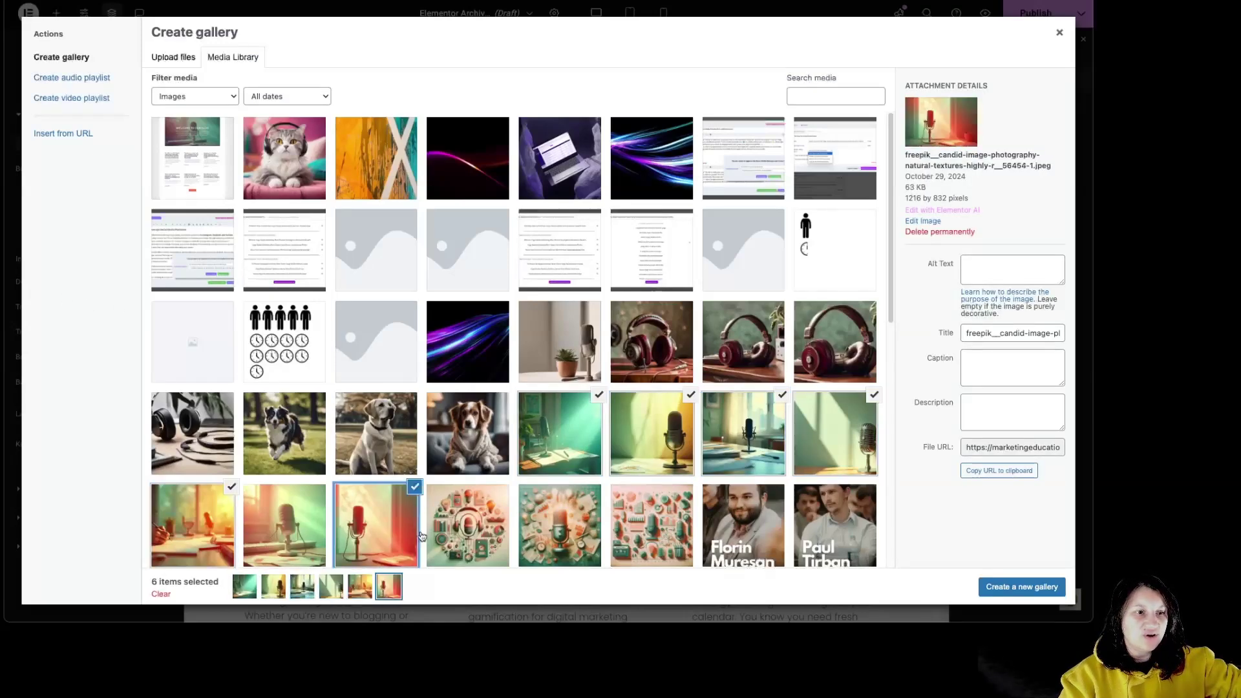
pyautogui.click(1026, 589)
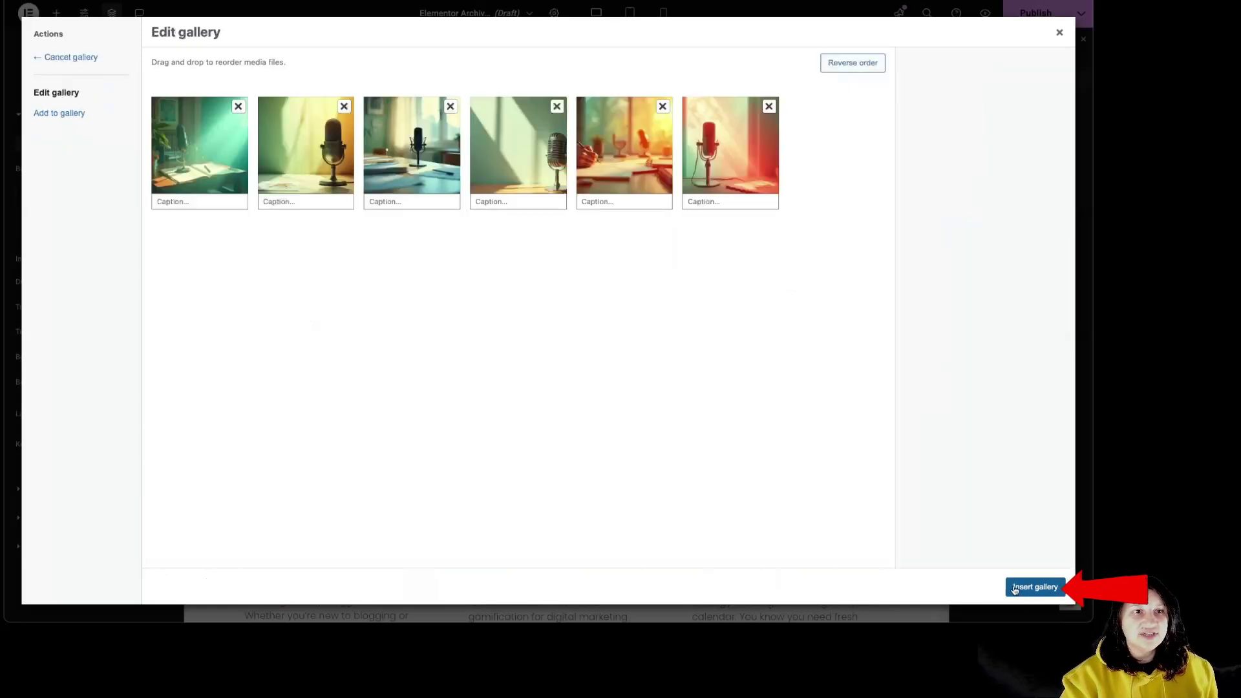
# Move the third gallery image to second place and the fifth to fourth place, and insert the gallery.
pyautogui.moveTo(457, 163); pyautogui.dragTo(336, 162)
pyautogui.moveTo(607, 182); pyautogui.dragTo(512, 180)
pyautogui.moveTo(740, 171); pyautogui.dragTo(772, 189)
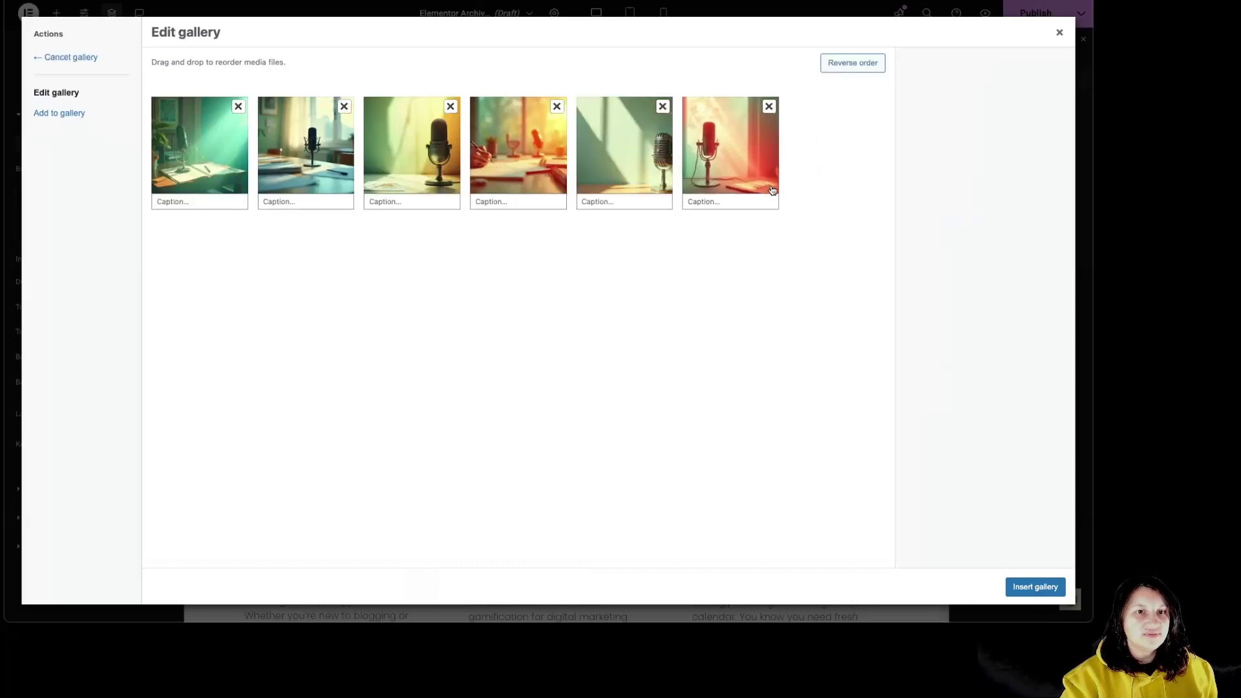
pyautogui.click(1035, 587)
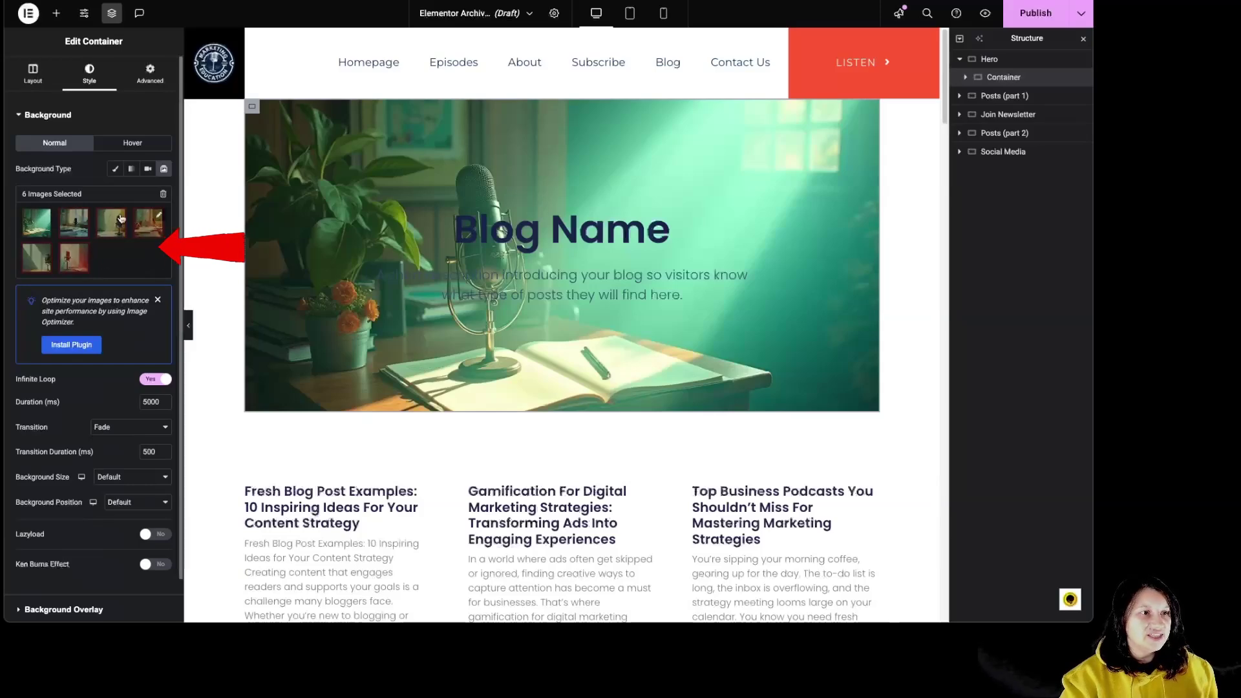
# Replace the second slideshow image with the abstract orange-and-teal swirl image, placed fourth in the gallery.
pyautogui.click(142, 265)
pyautogui.click(344, 106)
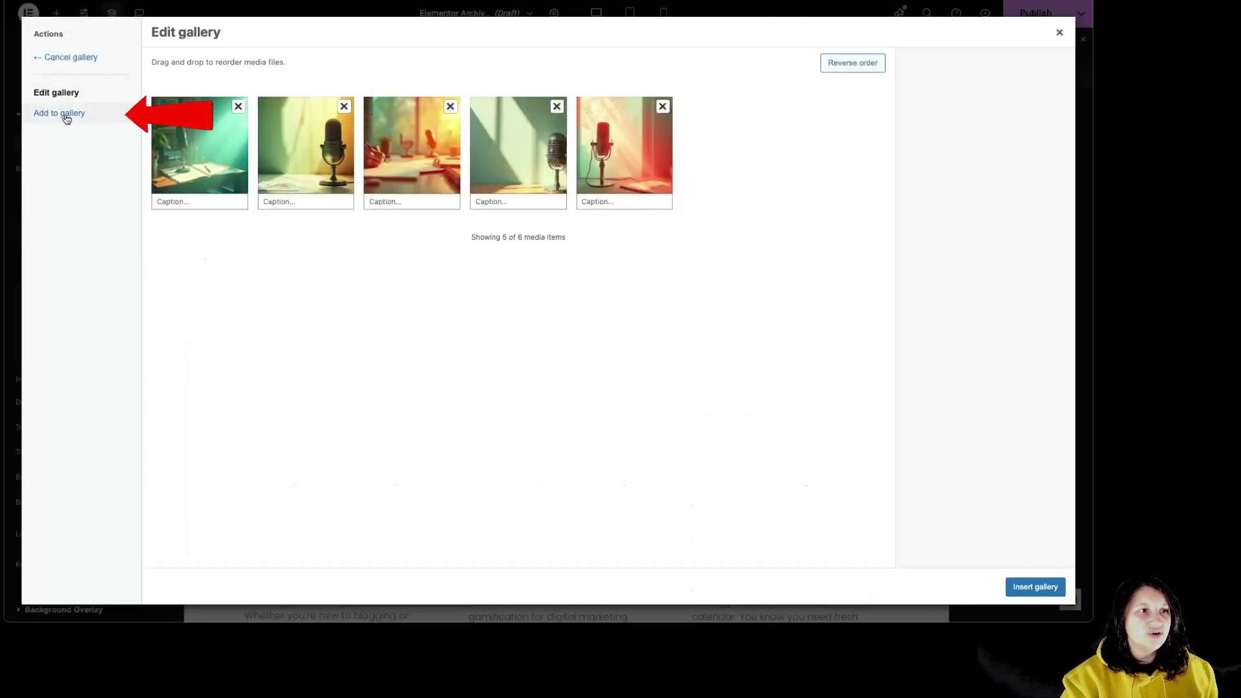
pyautogui.click(53, 115)
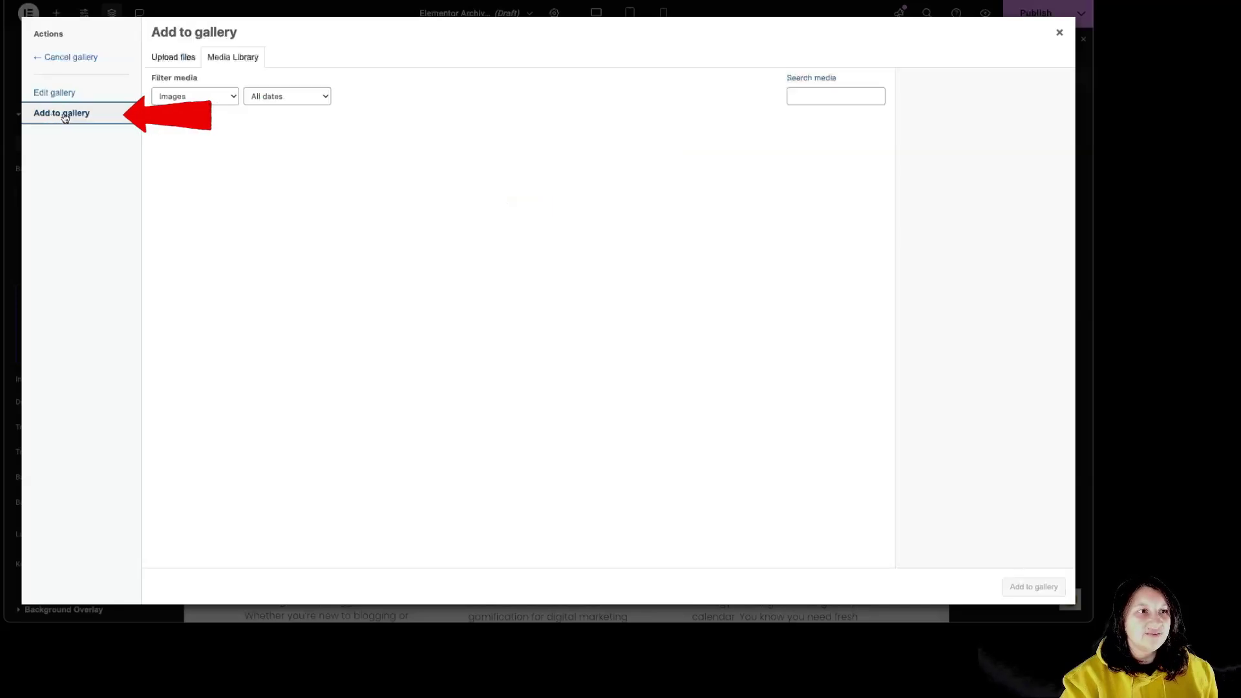
pyautogui.click(560, 525)
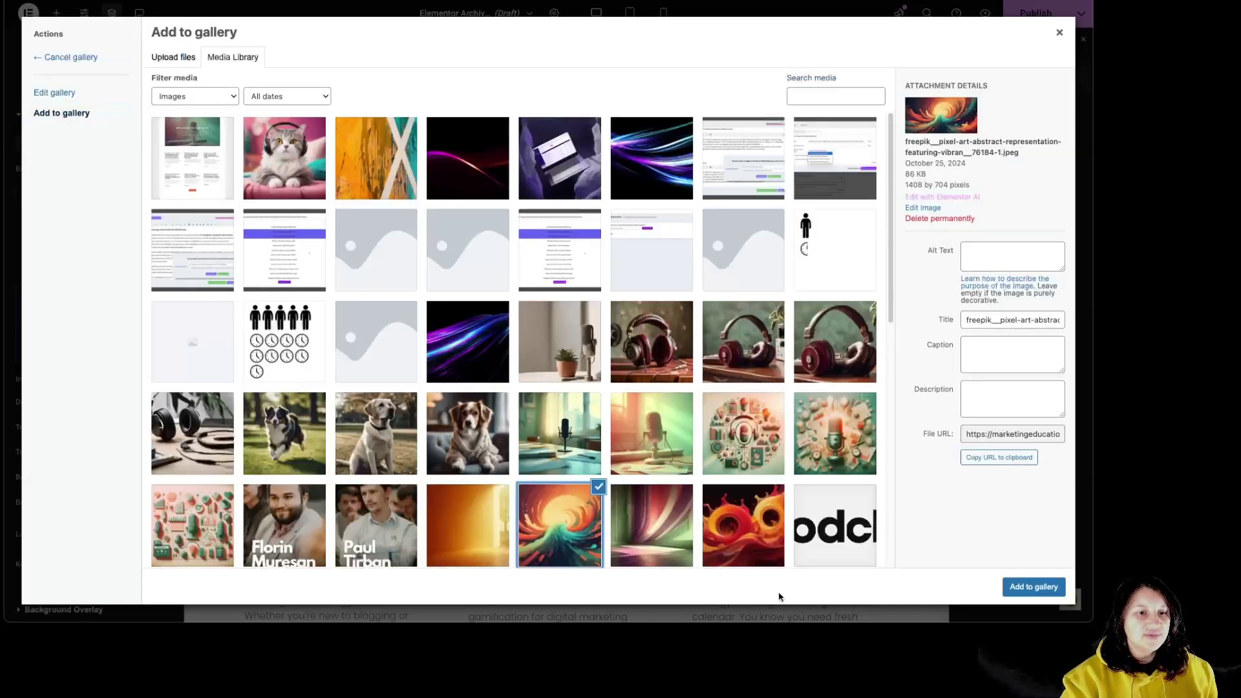
pyautogui.click(1034, 586)
pyautogui.moveTo(736, 155); pyautogui.dragTo(536, 166)
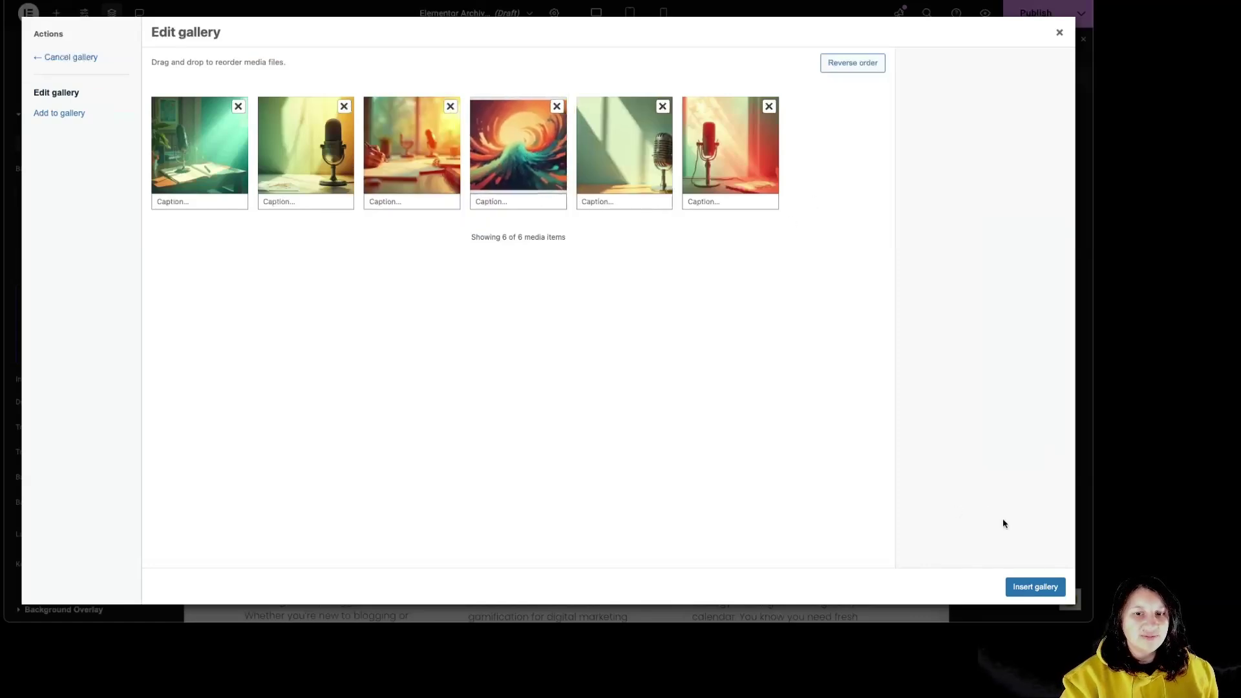
pyautogui.click(1034, 586)
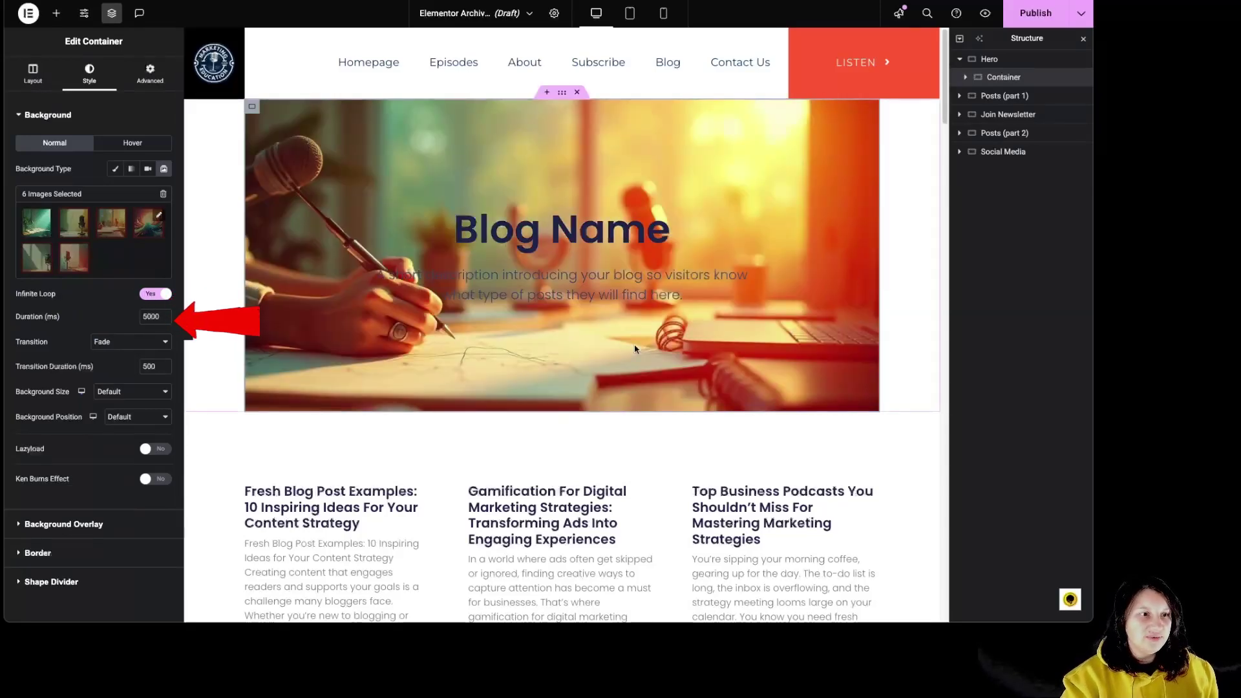
# Try the Slide Right transition on the slideshow, and set the transition to Slide Up.
pyautogui.click(110, 351)
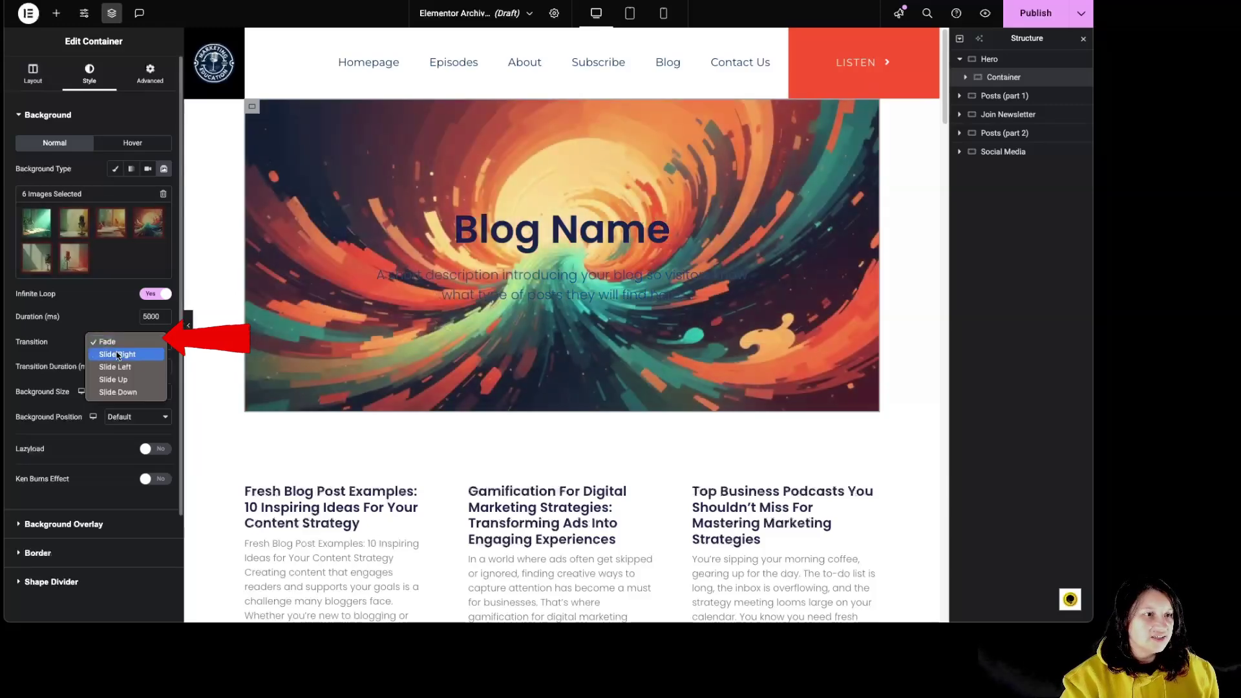
pyautogui.click(130, 355)
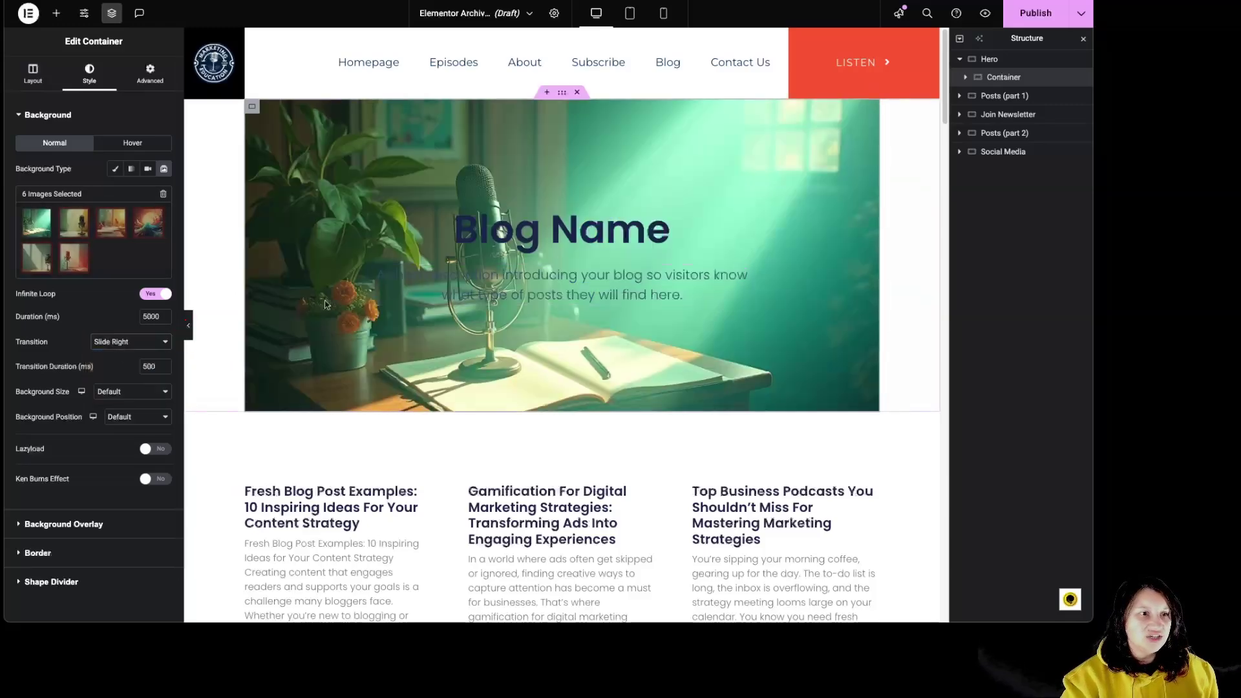
pyautogui.click(124, 344)
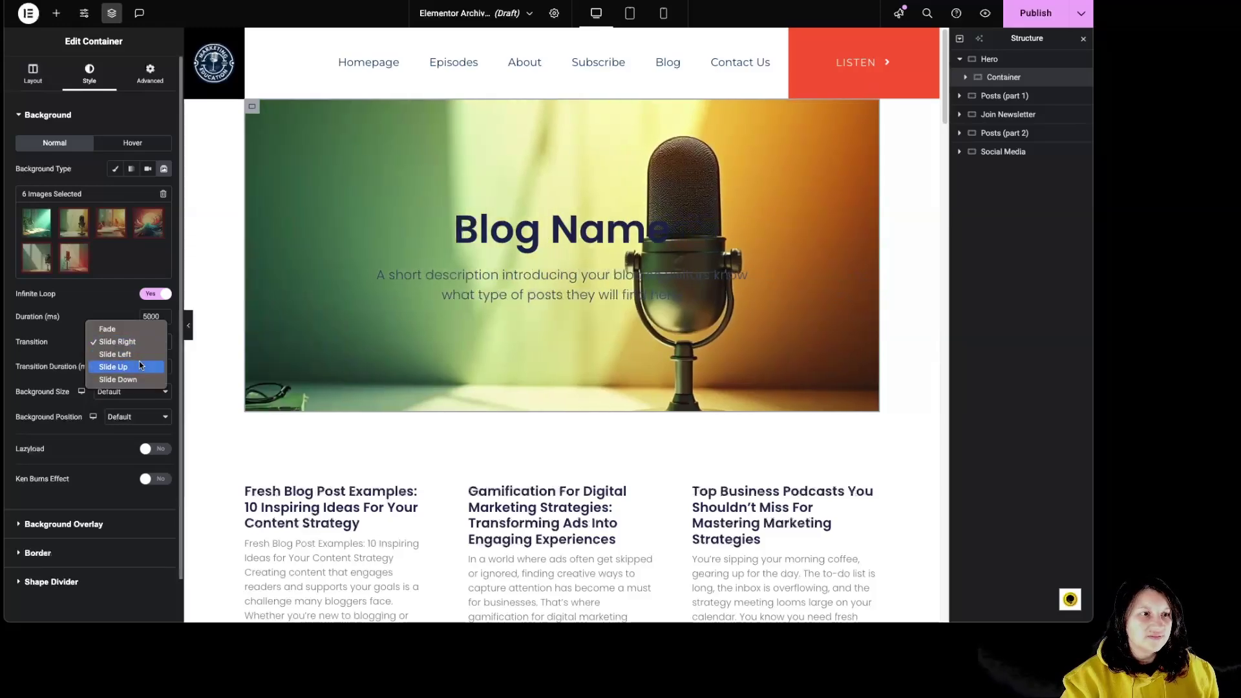
pyautogui.click(141, 366)
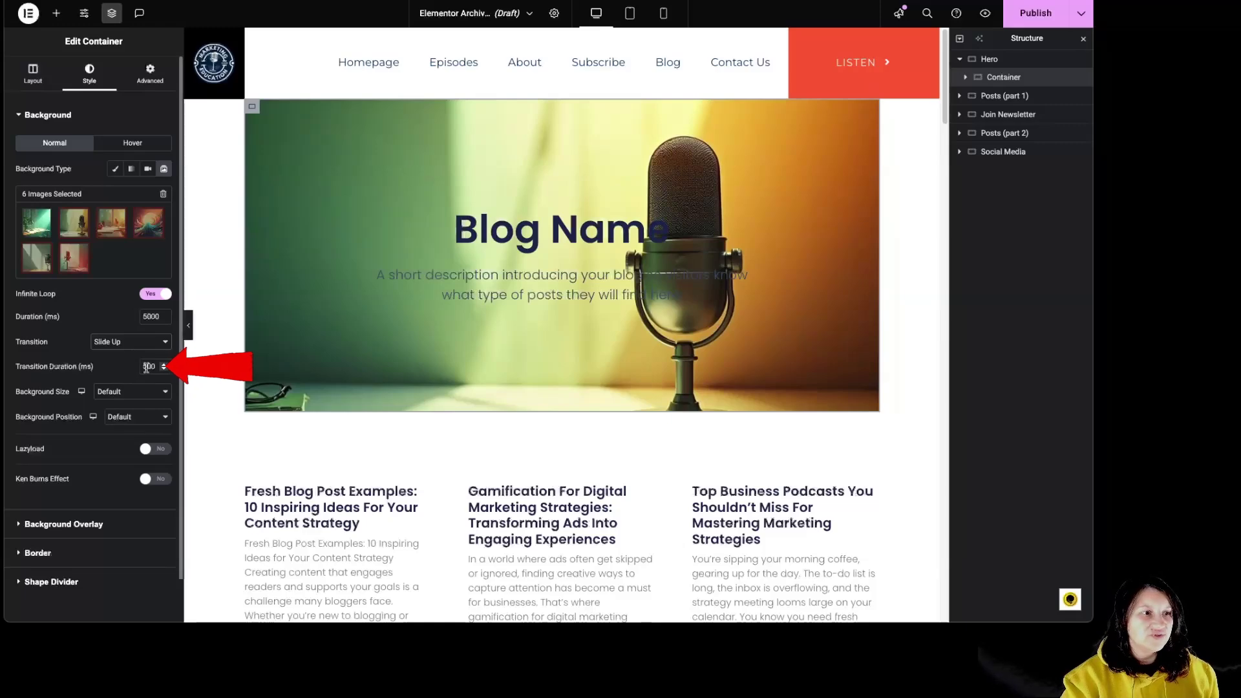
# Set the slideshow's background size to Cover and its background position to Center Center.
pyautogui.click(121, 392)
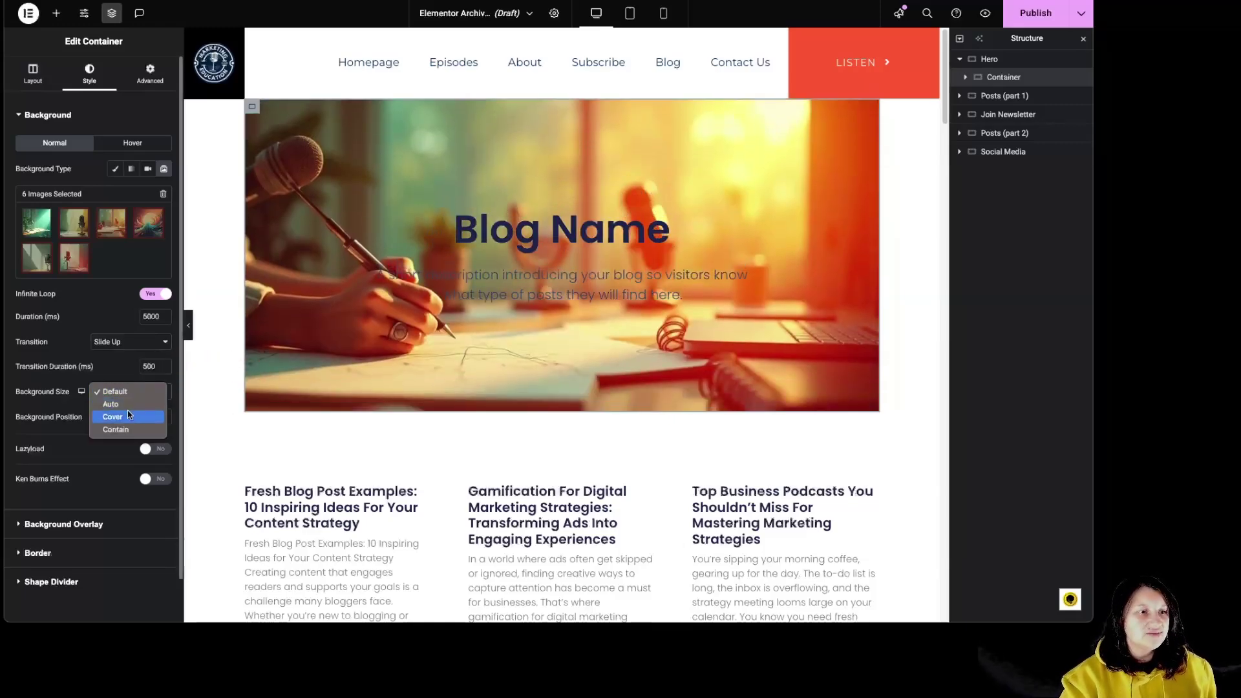
pyautogui.click(130, 419)
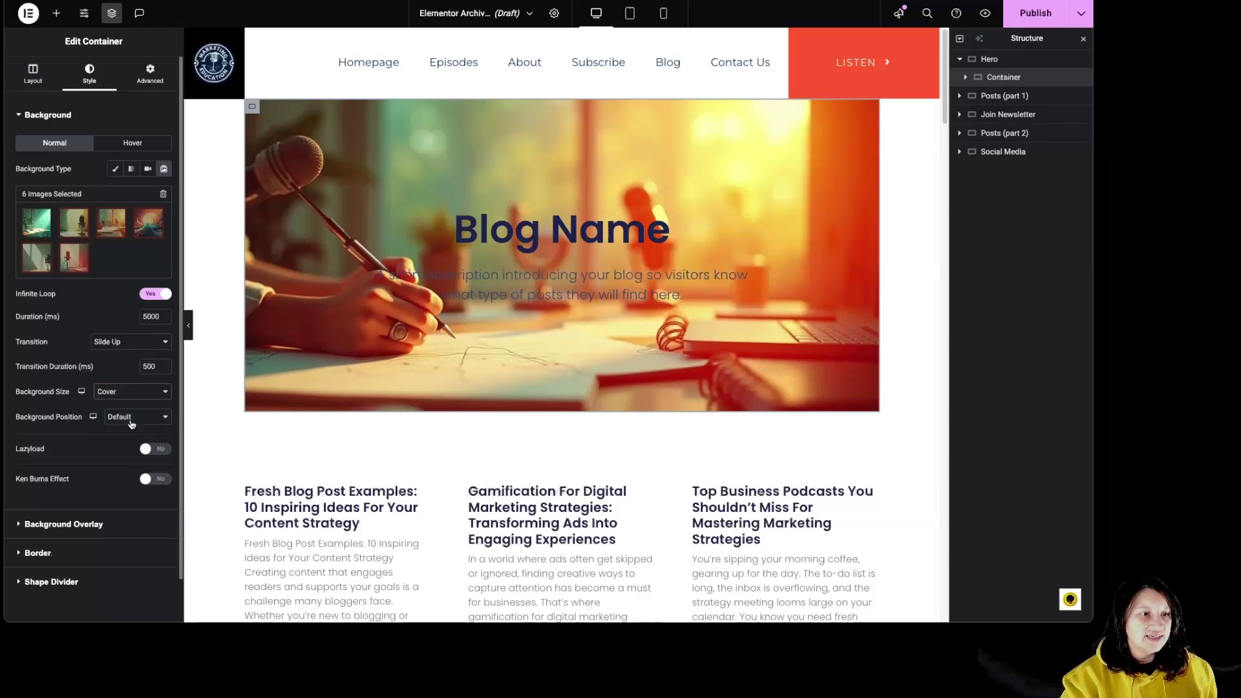
pyautogui.click(128, 419)
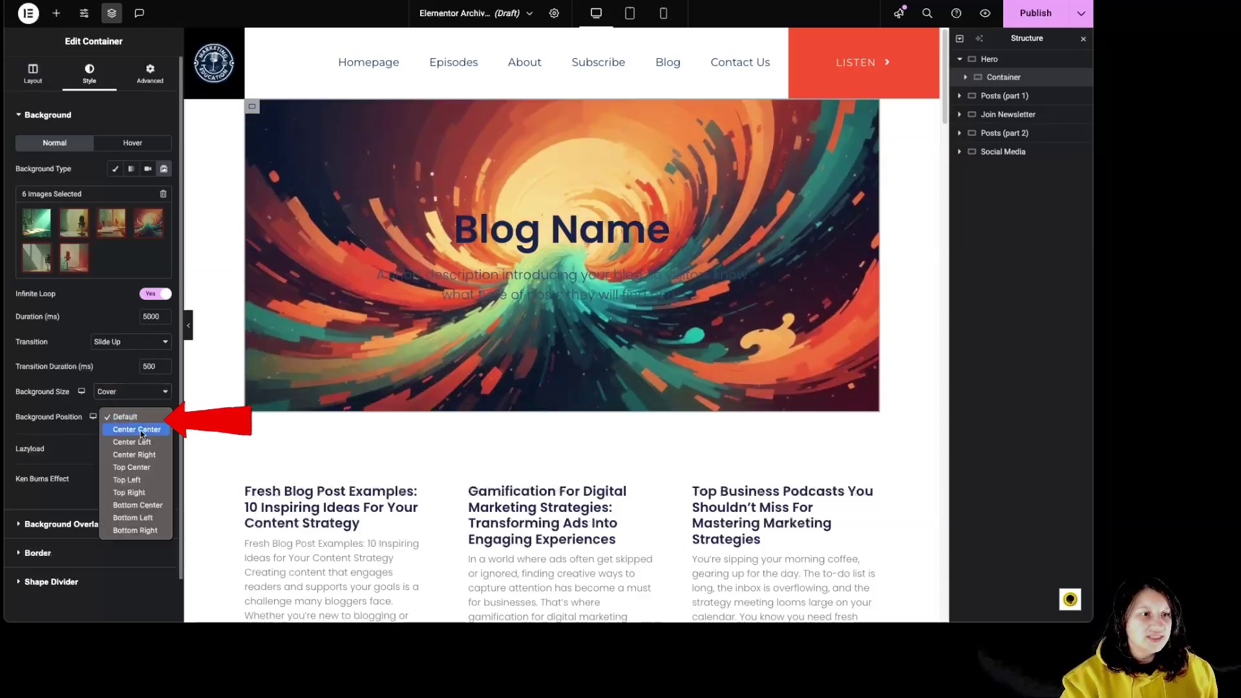
pyautogui.click(141, 430)
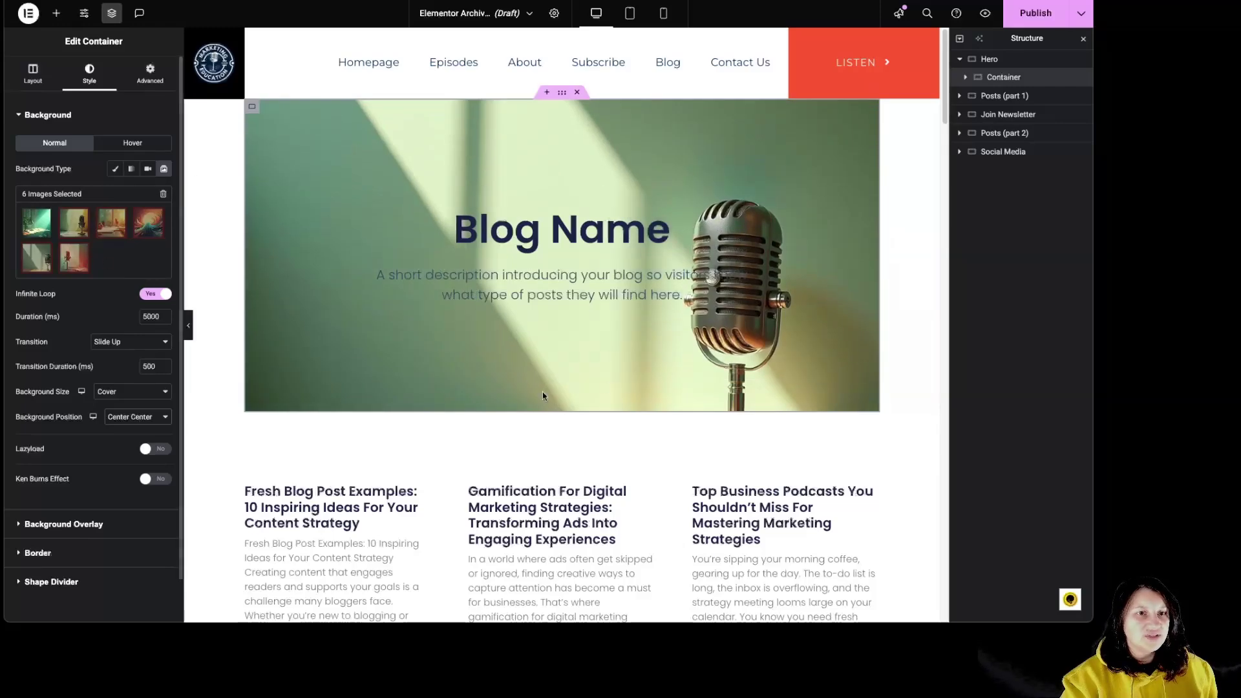
# Switch the background type back to Classic and replace its image with the red-and-green picture of a microphone on a desk.
pyautogui.click(118, 169)
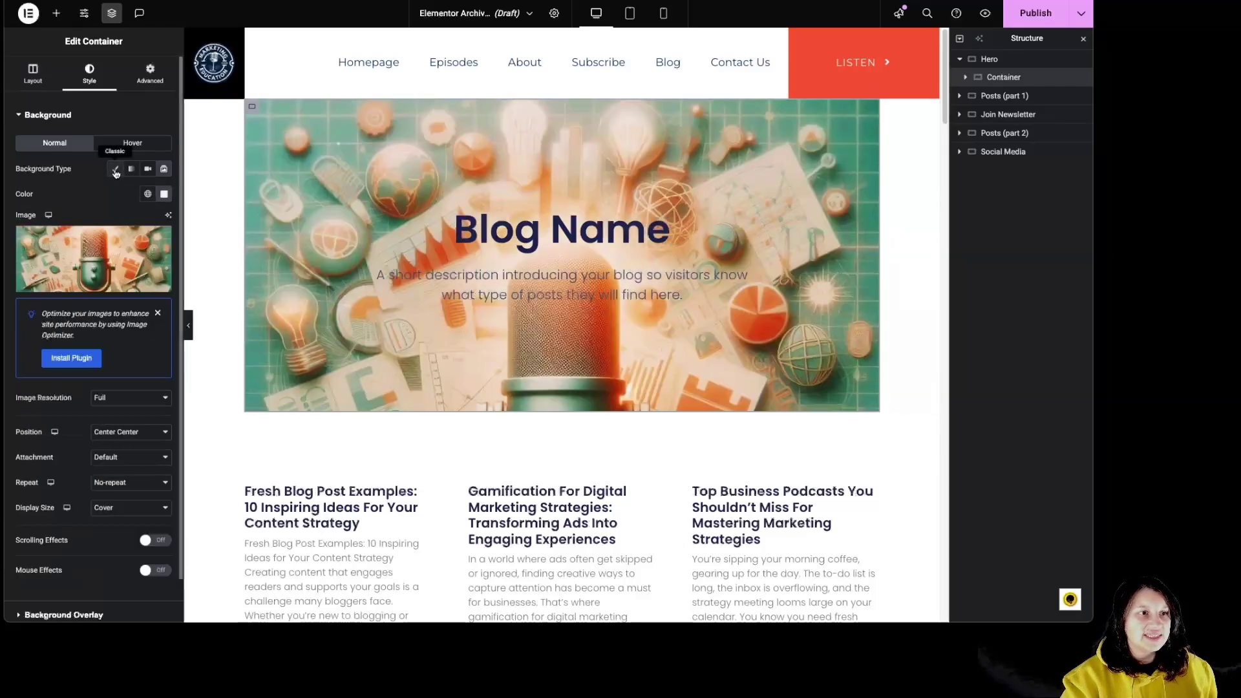
pyautogui.click(84, 254)
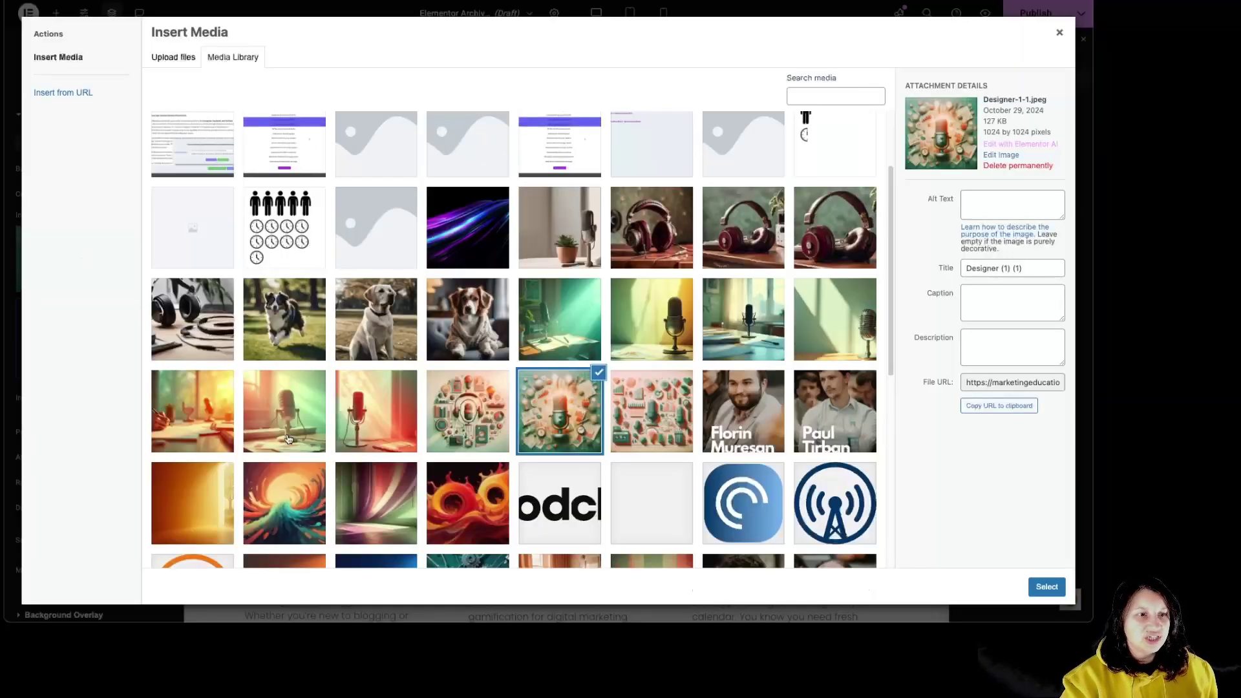
pyautogui.click(284, 411)
pyautogui.click(1046, 587)
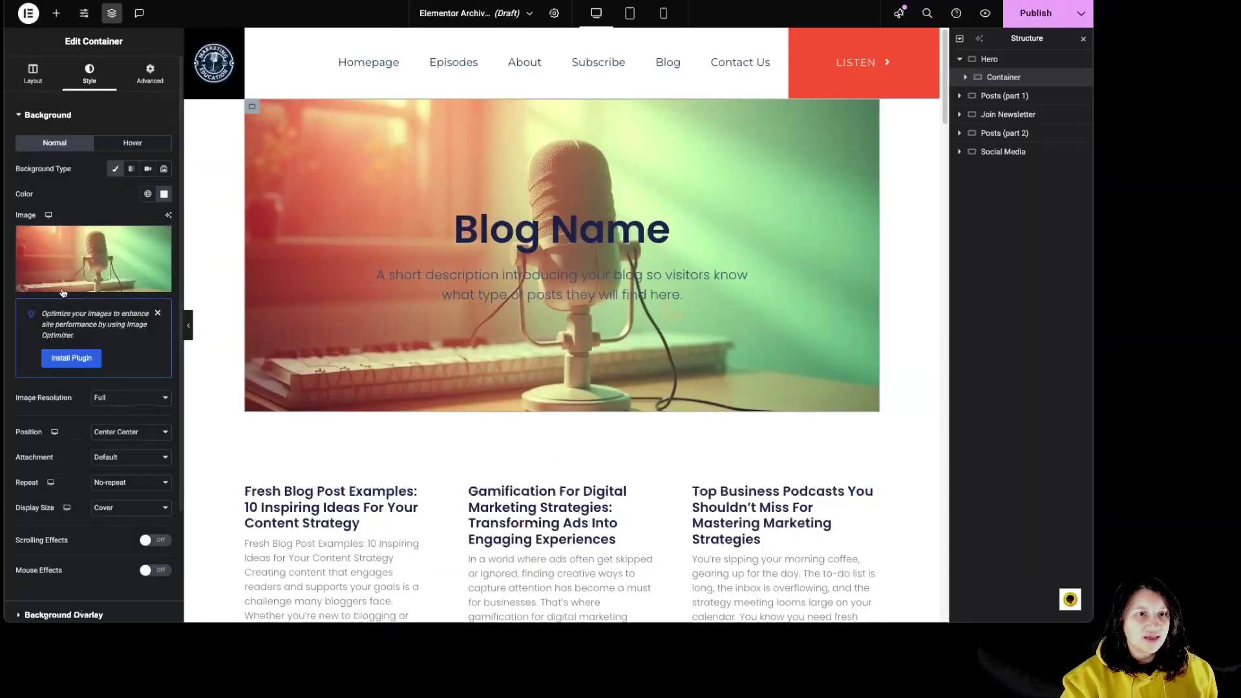
# Add a Classic background overlay in red #E20000 with an opacity of 0.34.
pyautogui.click(92, 615)
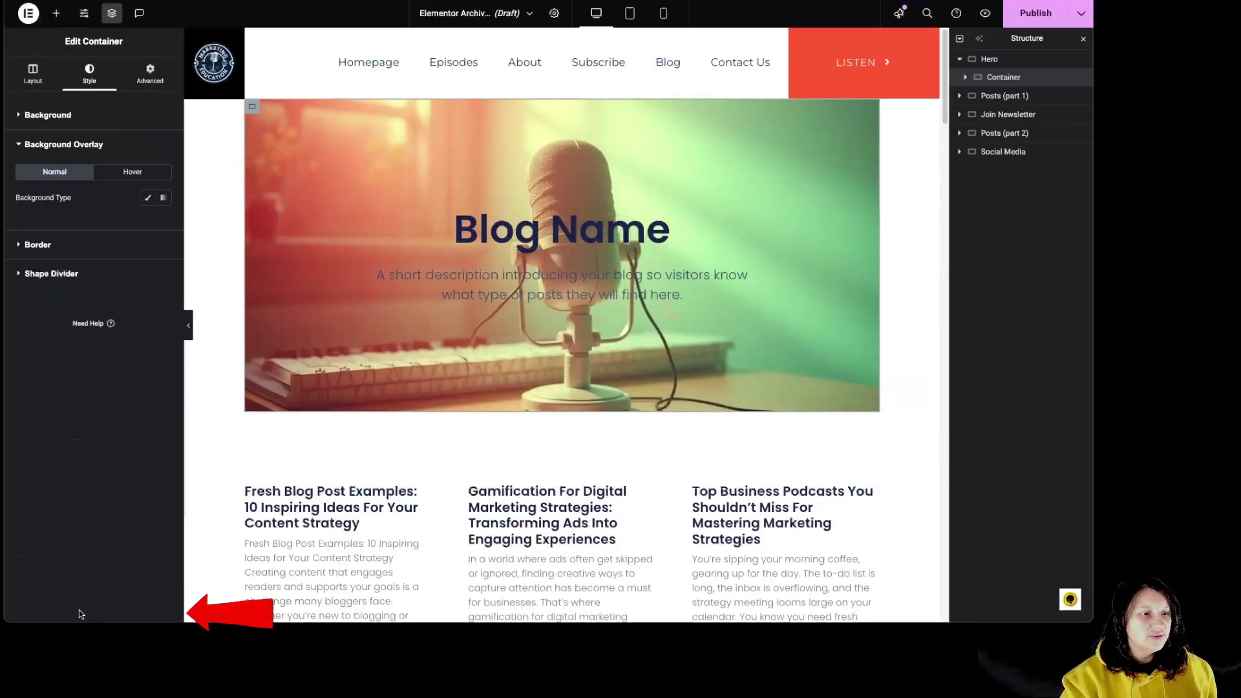
pyautogui.click(148, 198)
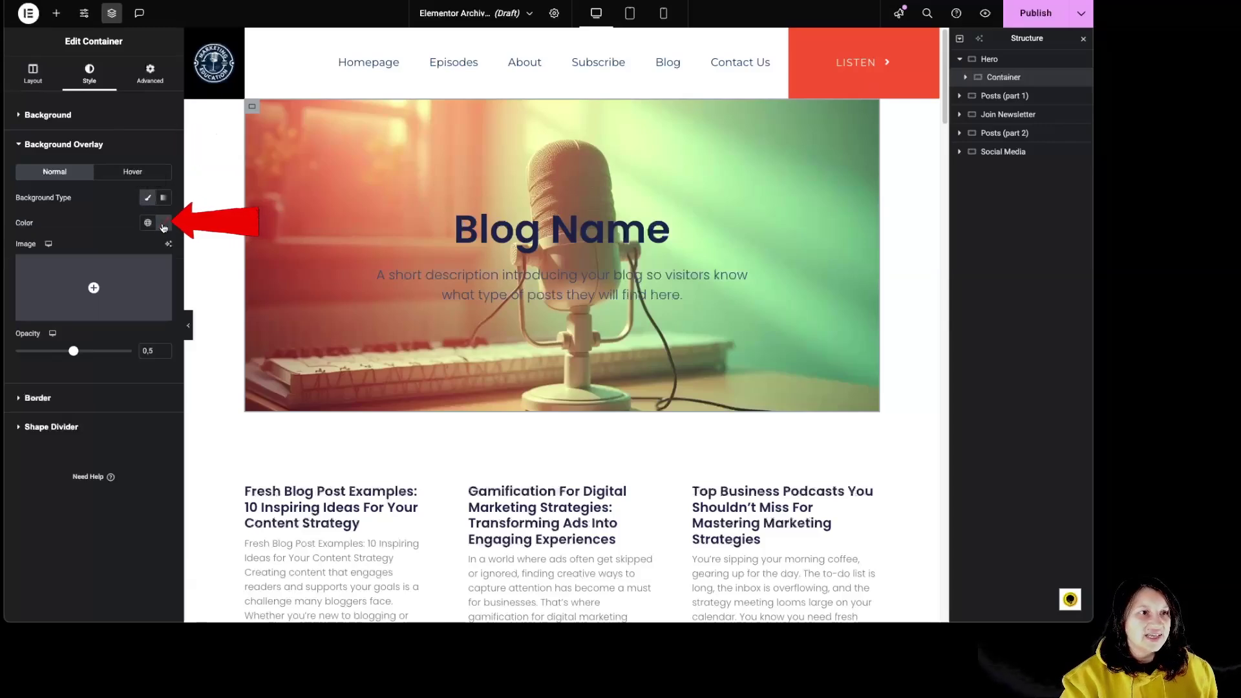
pyautogui.click(163, 223)
pyautogui.click(233, 282)
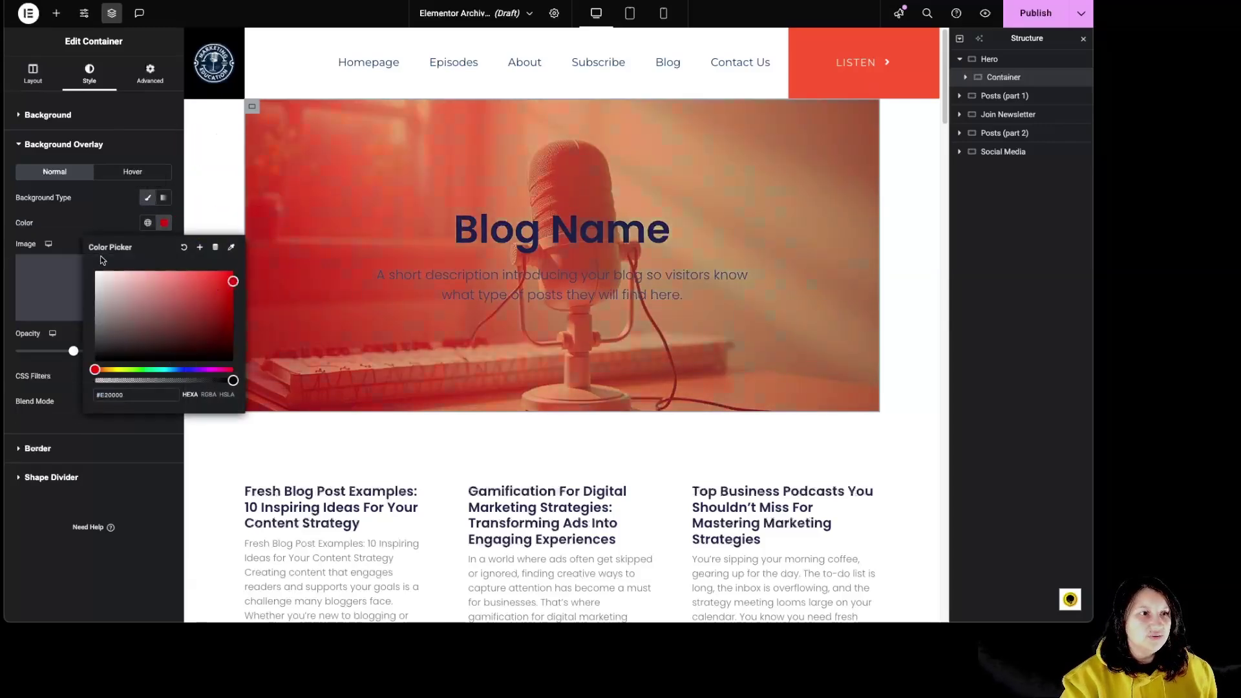
pyautogui.click(70, 223)
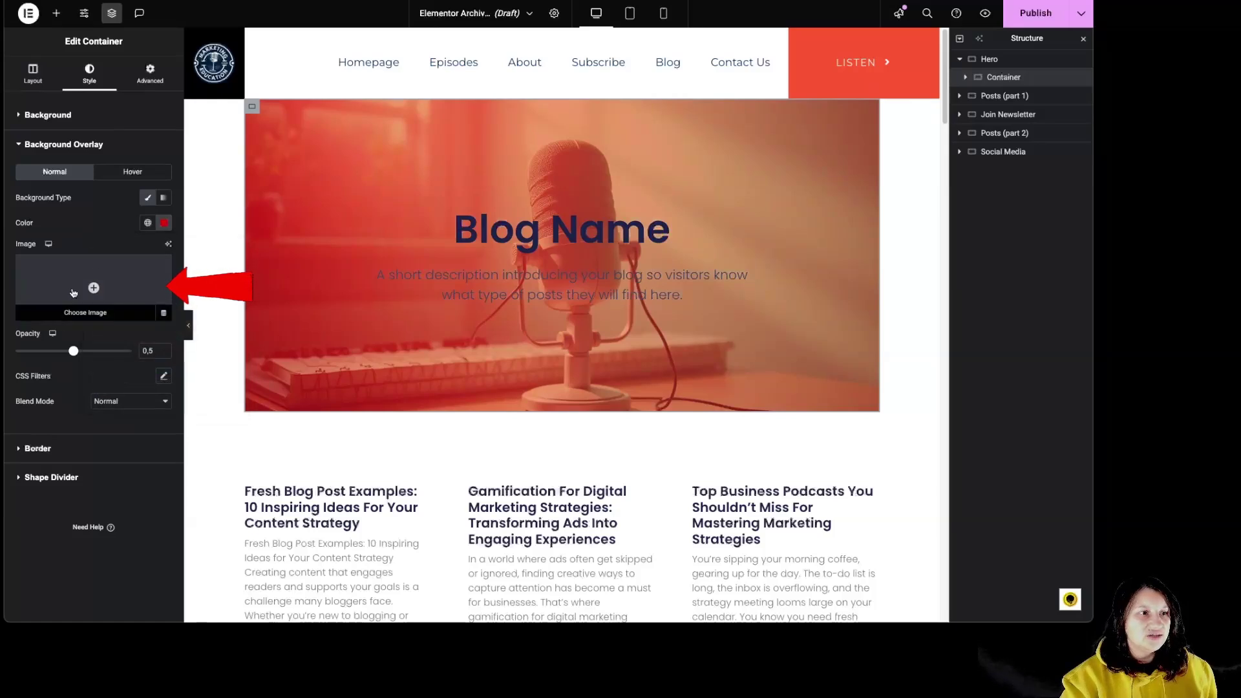
pyautogui.moveTo(73, 351)
pyautogui.mouseDown()
pyautogui.moveTo(30, 353)
pyautogui.moveTo(131, 351)
pyautogui.moveTo(57, 351)
pyautogui.moveTo(54, 362)
pyautogui.mouseUp()
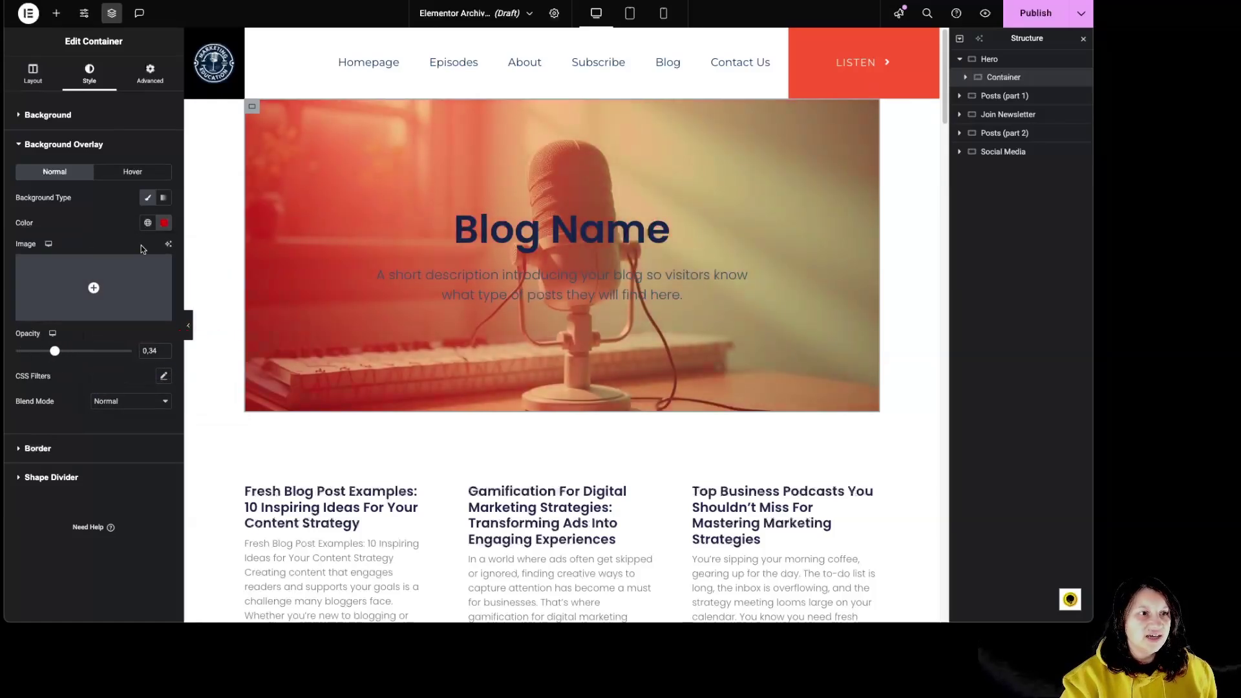
# Try a gradient background overlay on the container, and remove the overlay altogether.
pyautogui.click(164, 199)
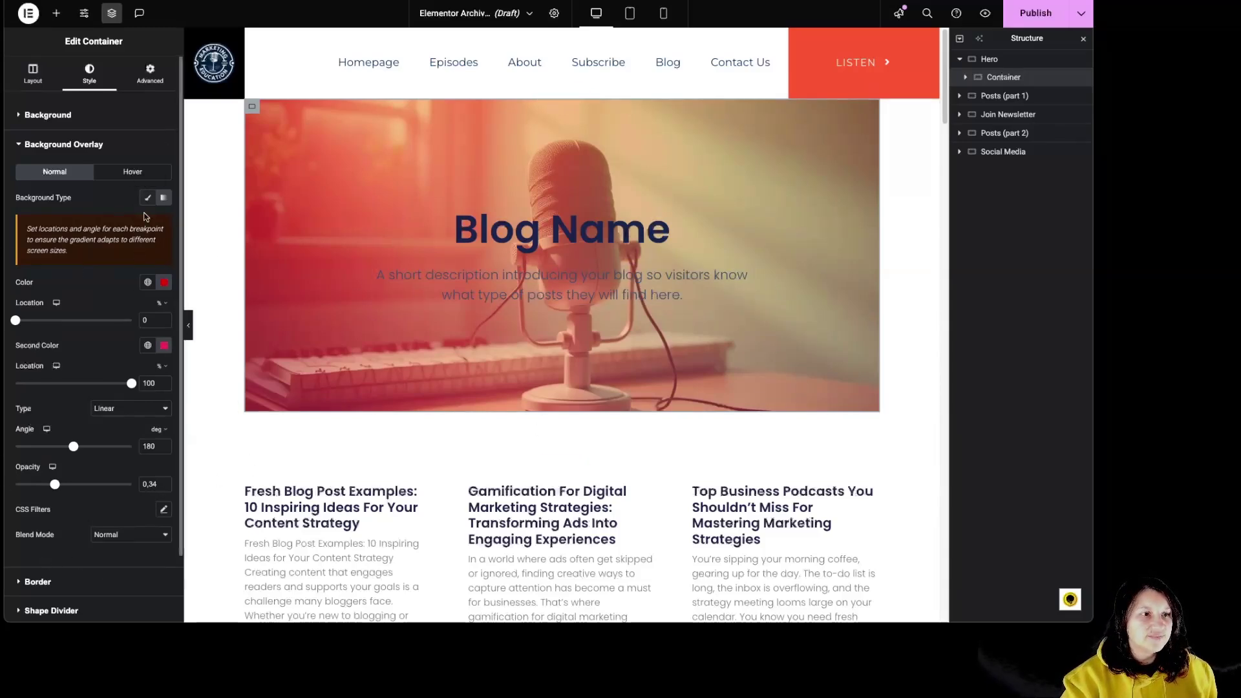
pyautogui.click(124, 172)
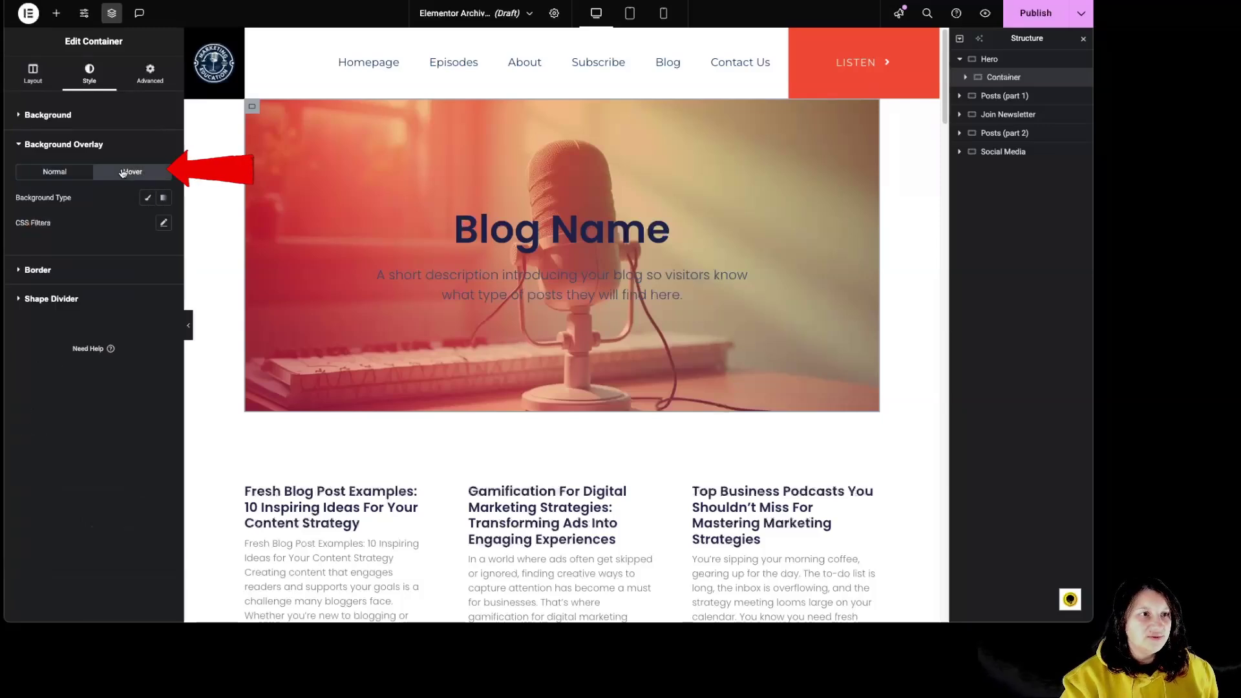
pyautogui.click(48, 172)
pyautogui.click(149, 198)
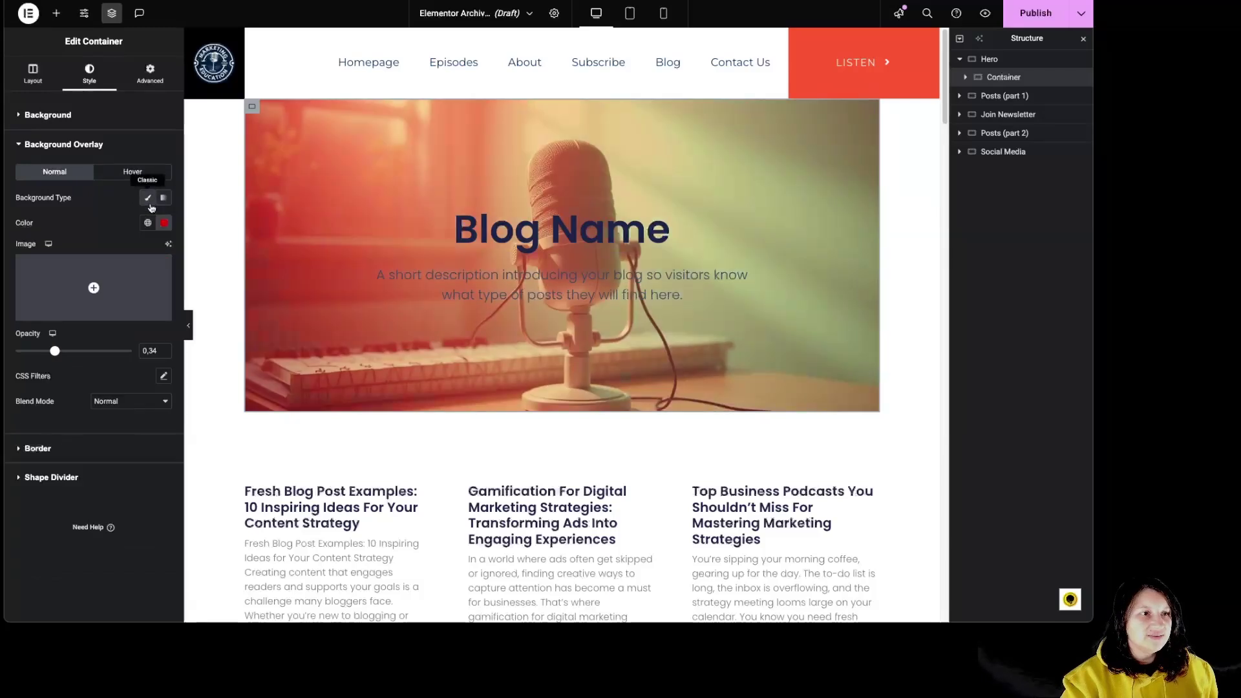
pyautogui.click(153, 203)
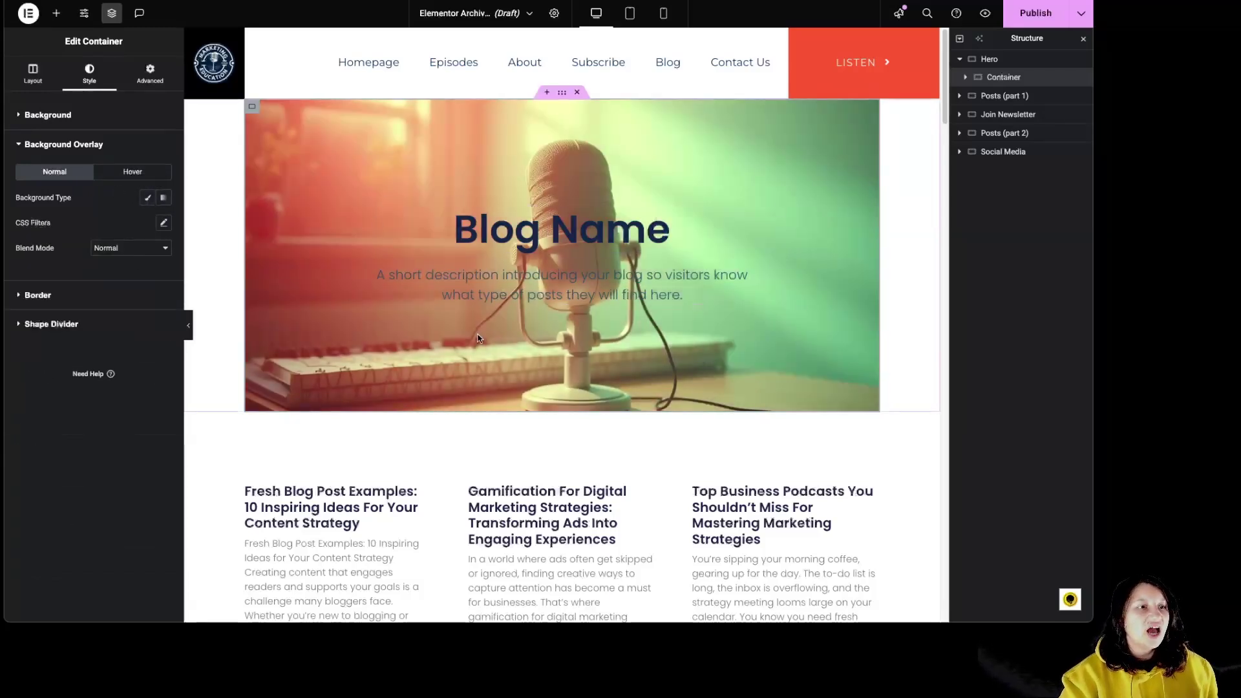
# Try a red Classic background overlay on the container's hover state, and remove the hover overlay altogether.
pyautogui.click(138, 172)
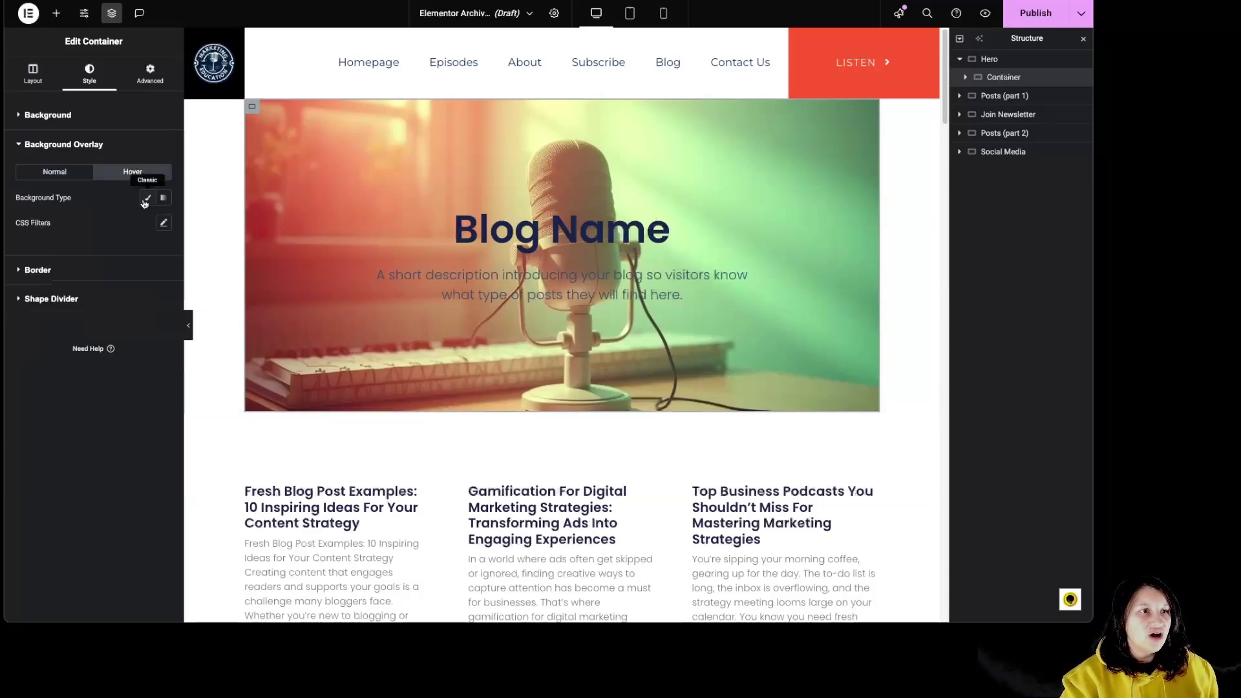
pyautogui.click(147, 198)
pyautogui.click(147, 198)
pyautogui.click(147, 199)
pyautogui.click(165, 223)
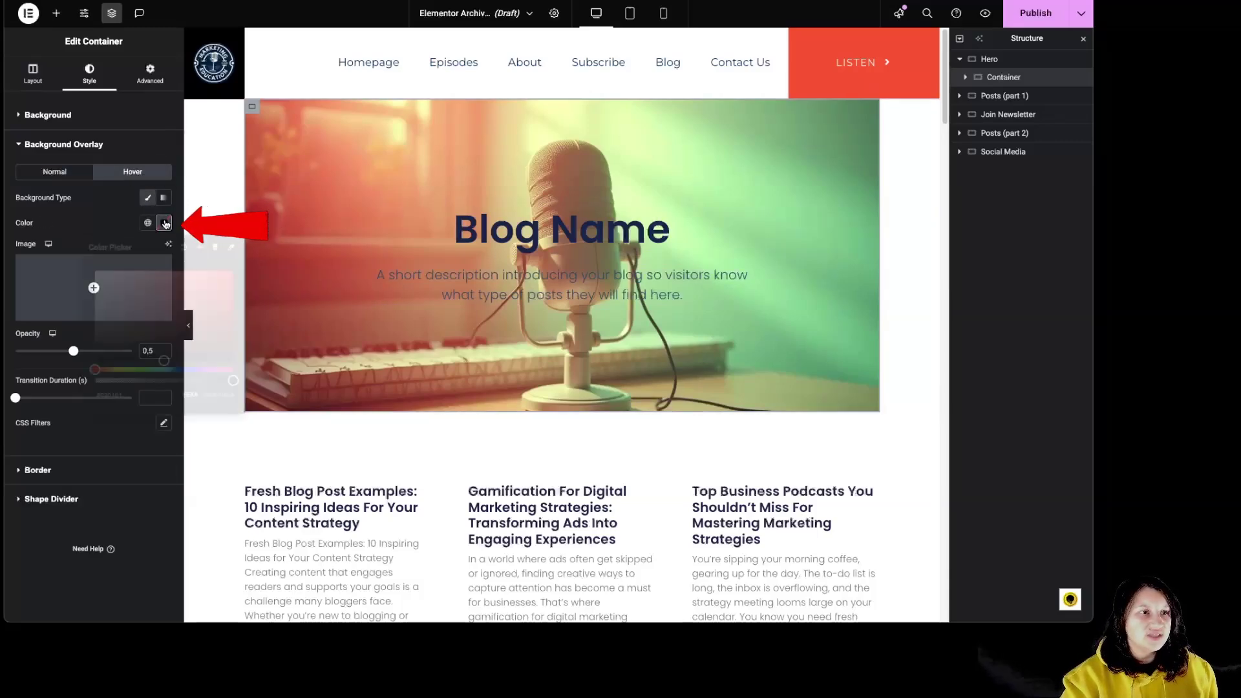
pyautogui.click(218, 271)
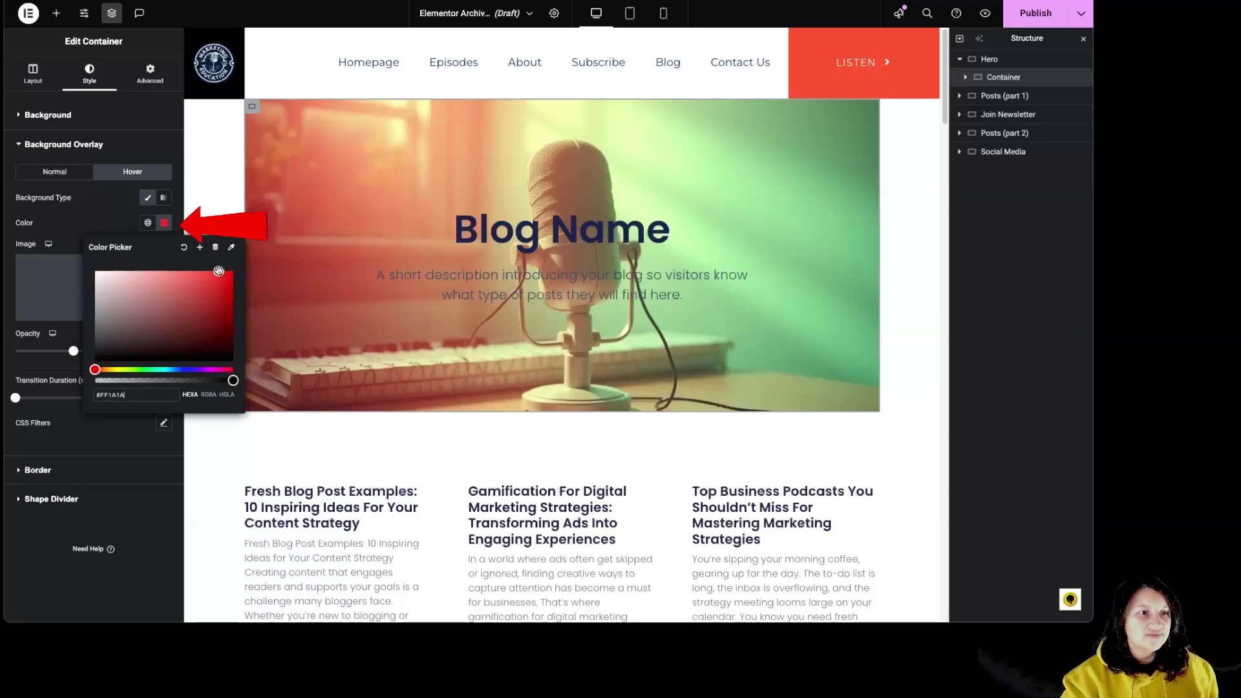
pyautogui.click(195, 199)
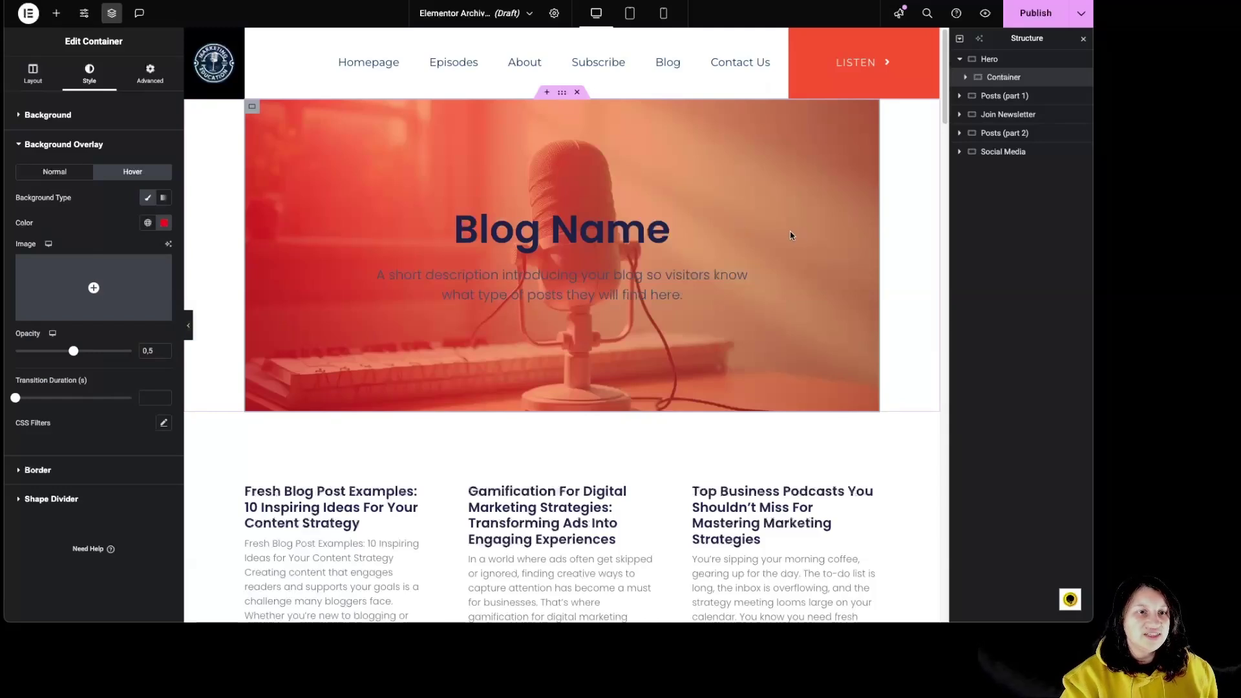
pyautogui.click(148, 199)
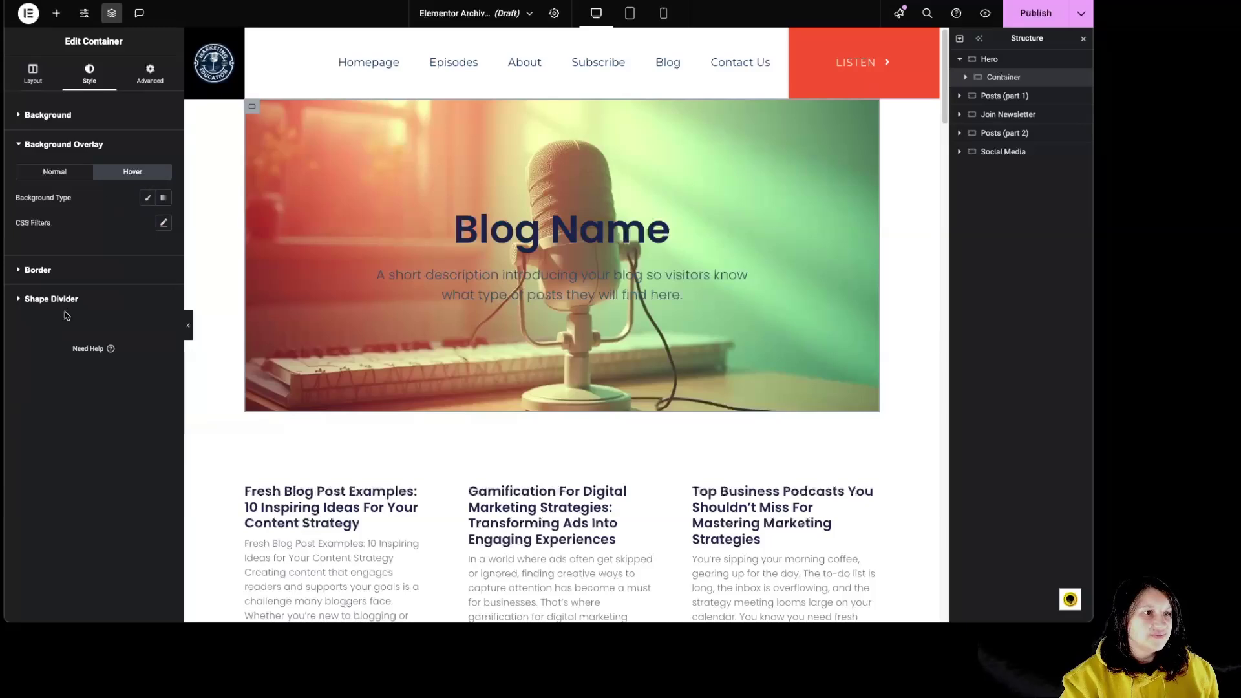
# Give the container a Solid border with a linked width of 5 px on all sides.
pyautogui.click(63, 277)
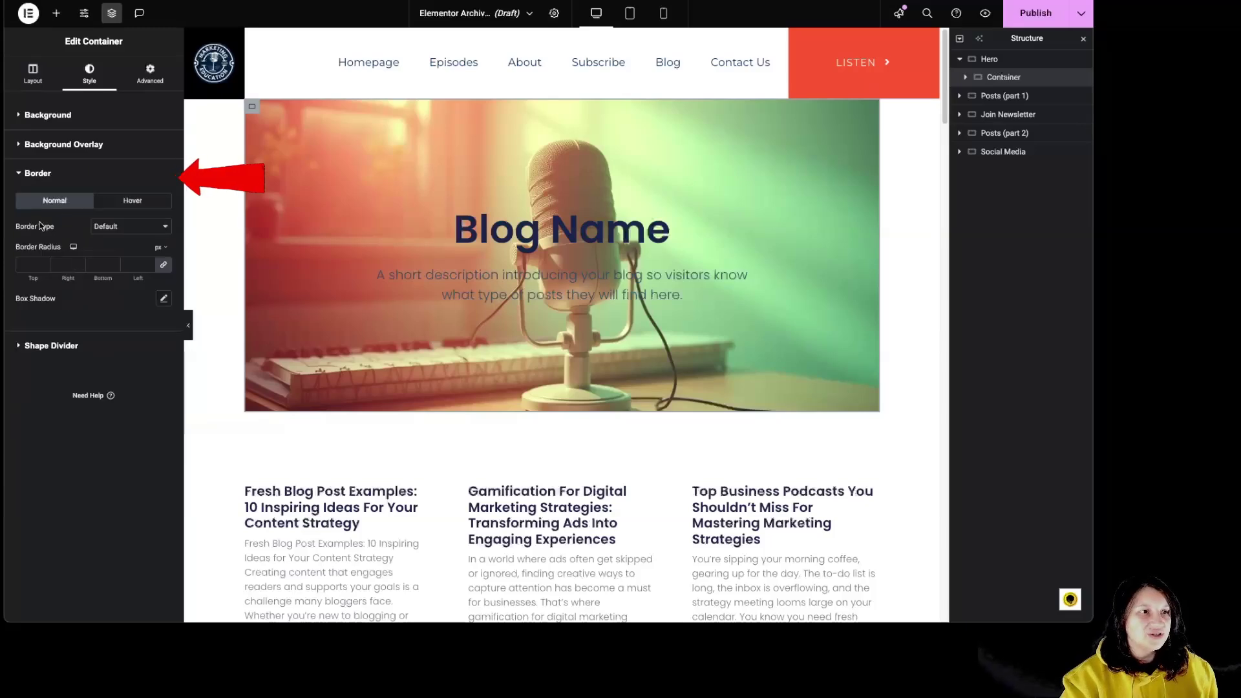
pyautogui.click(113, 231)
pyautogui.click(135, 256)
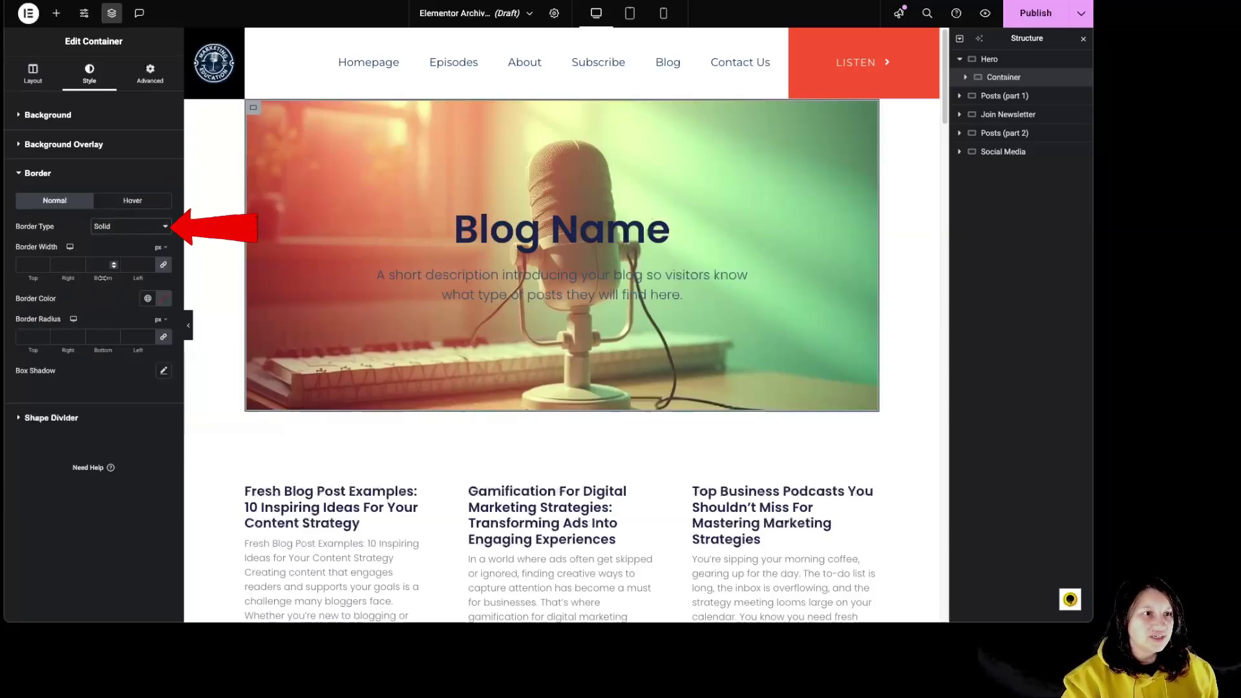
pyautogui.click(97, 267)
pyautogui.write('5')
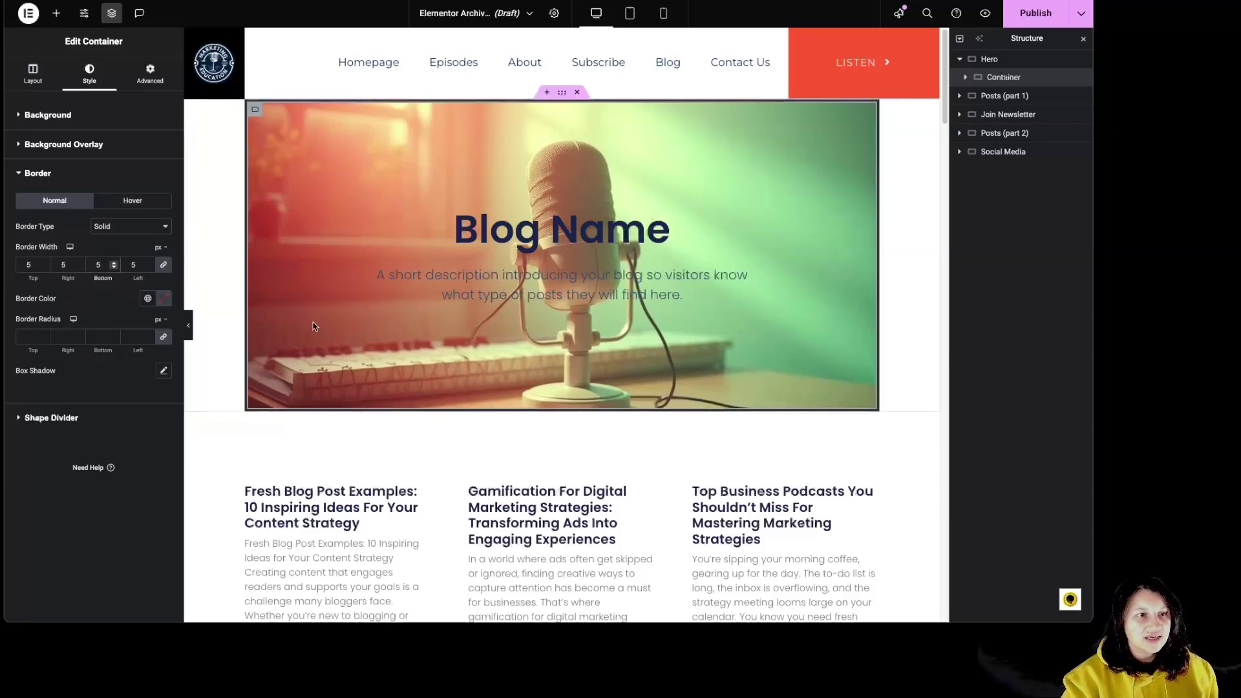
# Try the Double, Dotted, Dashed and Groove border types on the container, and return to Solid.
pyautogui.click(118, 228)
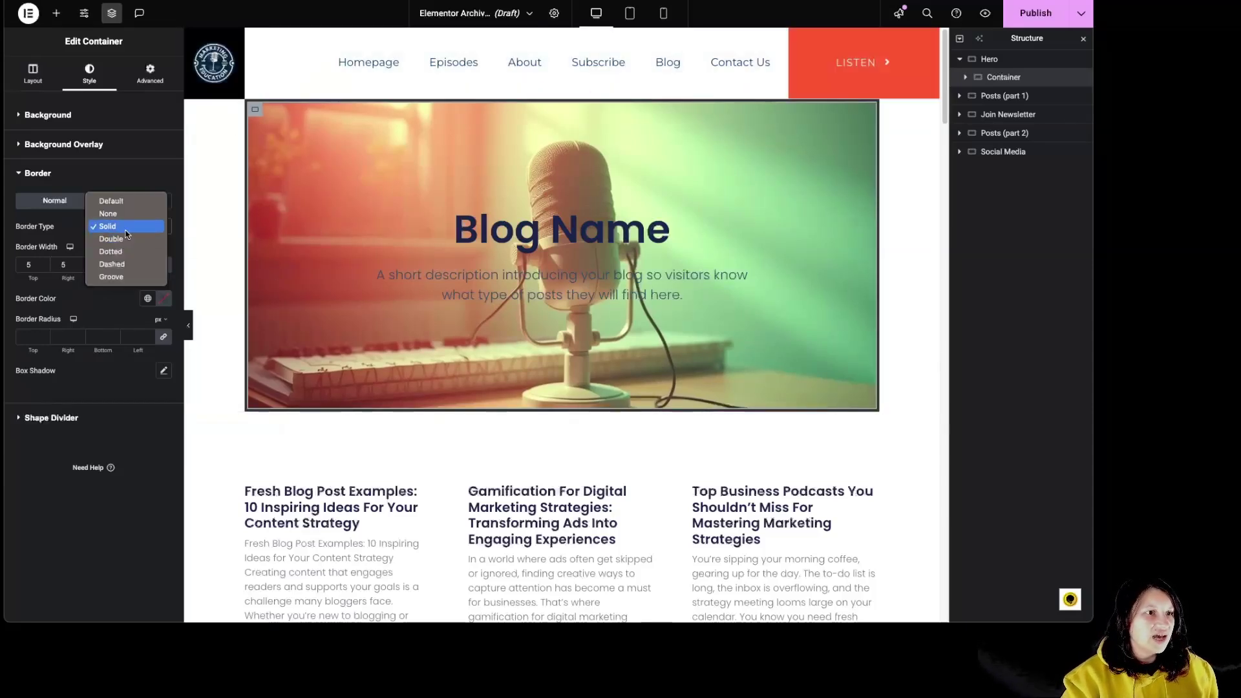
pyautogui.click(136, 240)
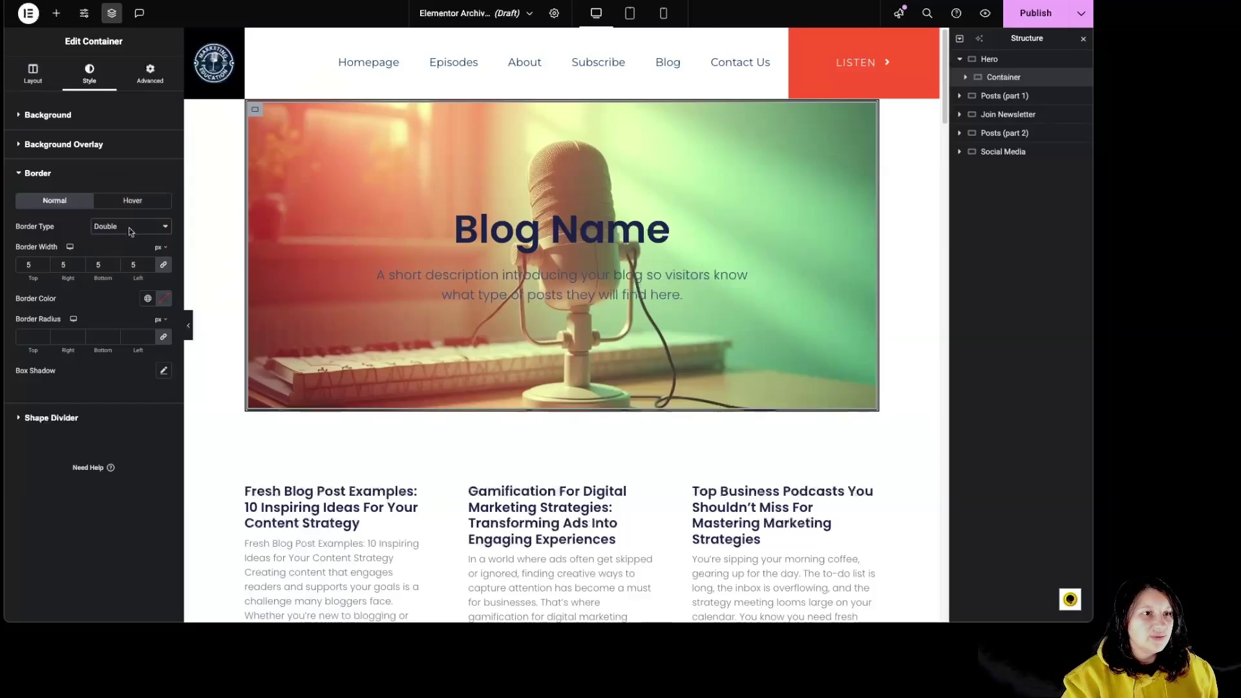
pyautogui.click(129, 235)
pyautogui.click(127, 236)
pyautogui.click(130, 234)
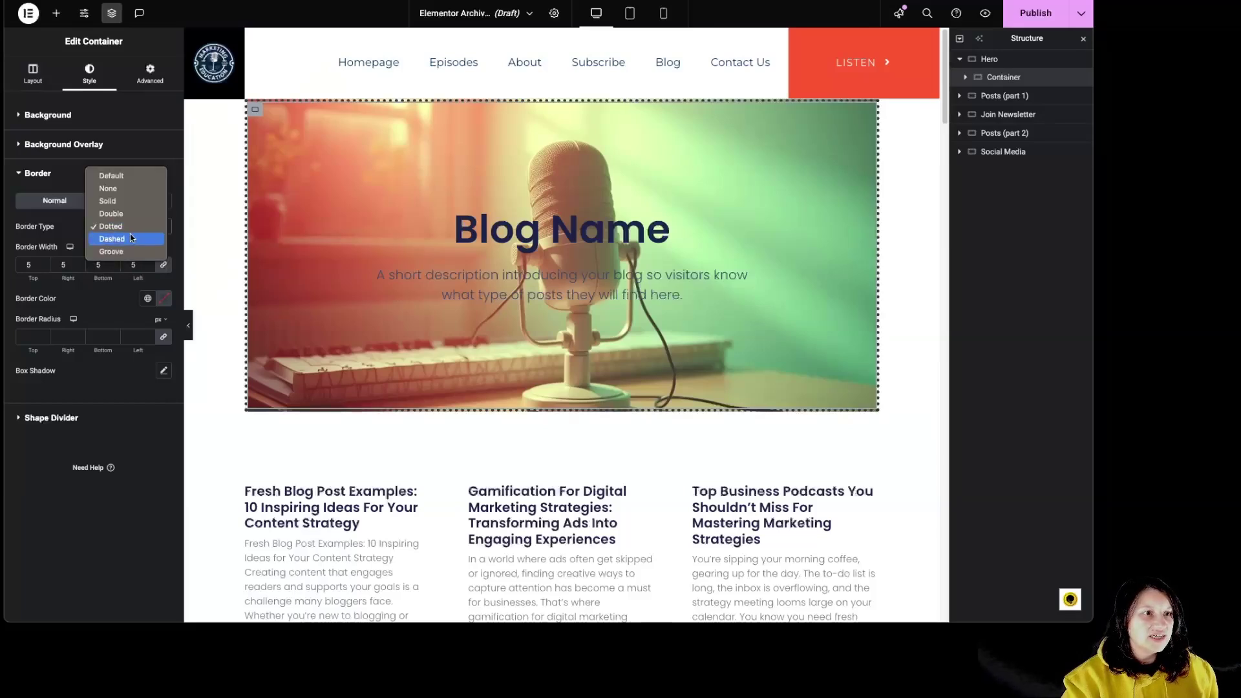
pyautogui.click(130, 241)
pyautogui.click(130, 231)
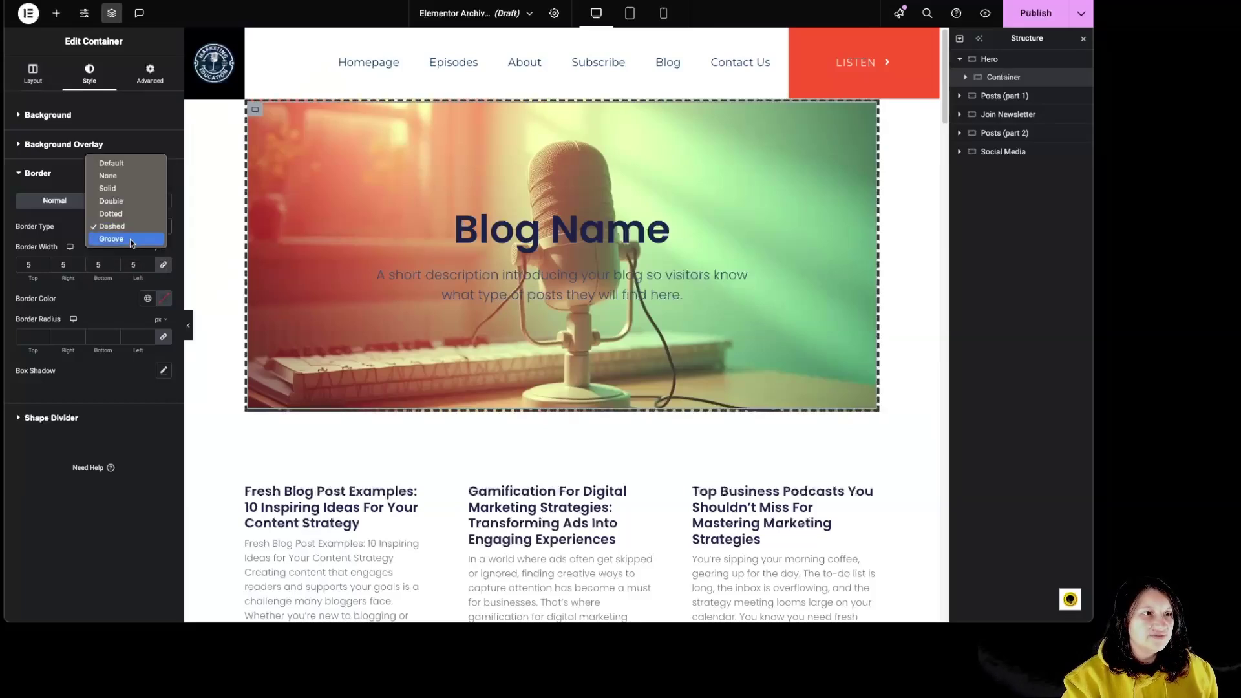
pyautogui.click(129, 239)
pyautogui.click(122, 229)
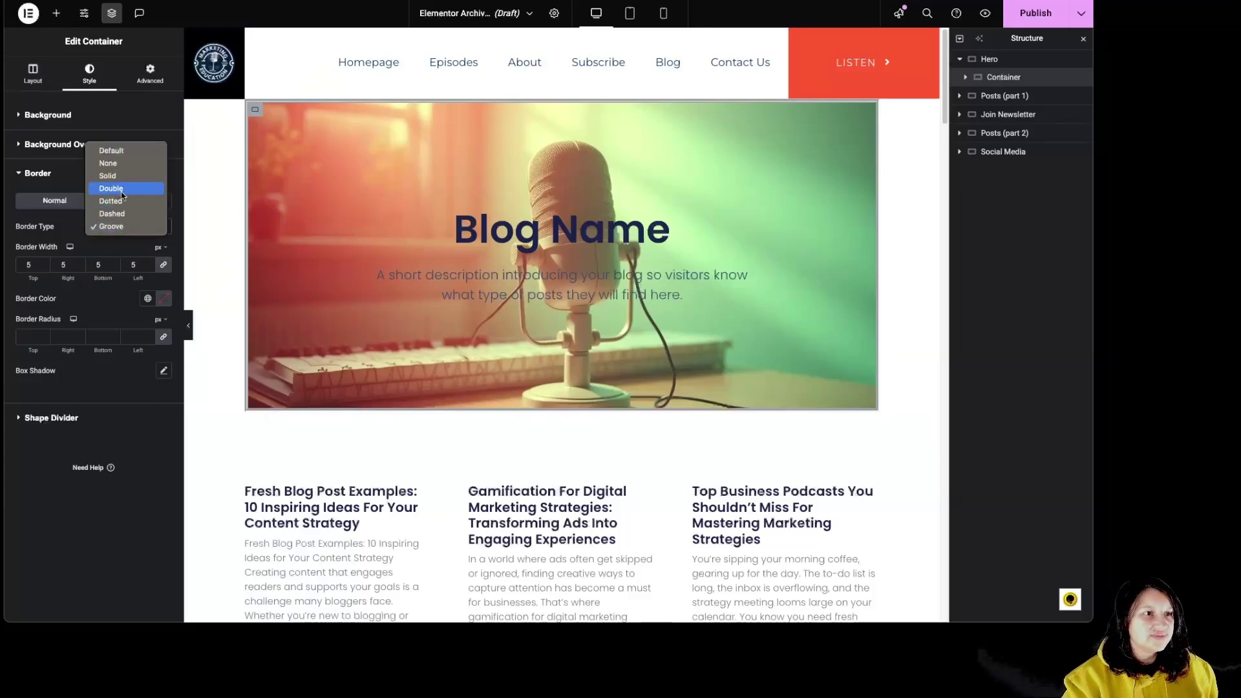
pyautogui.click(109, 176)
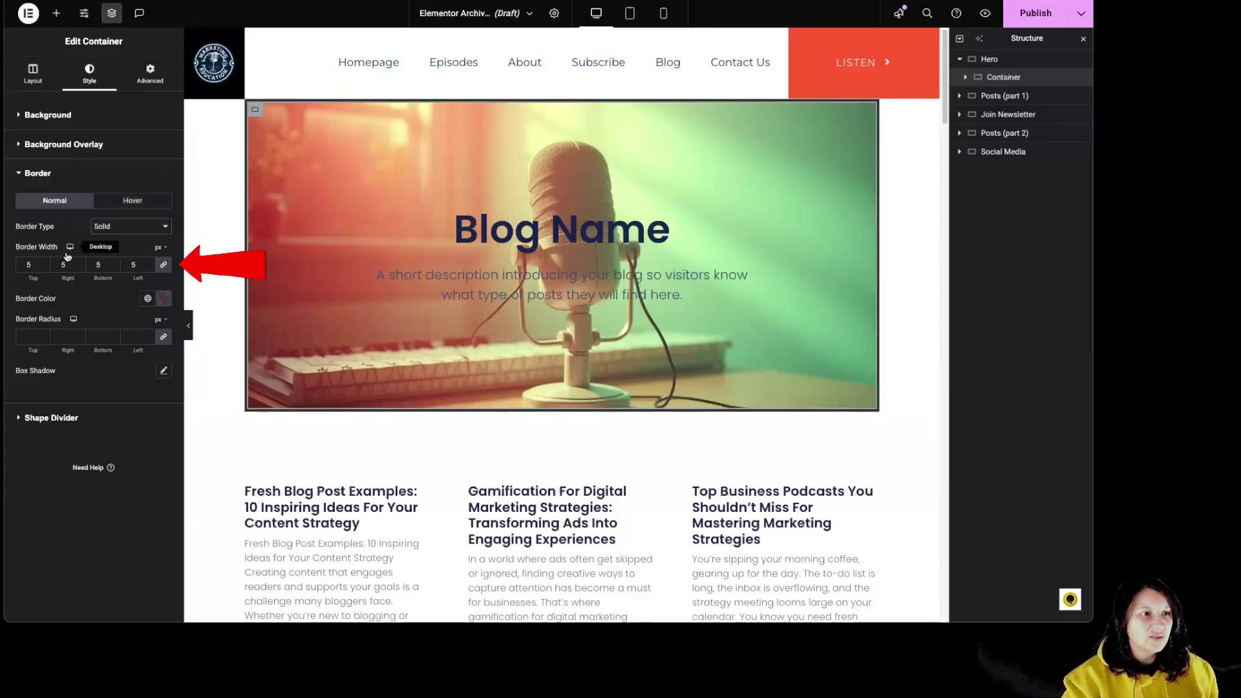
# Unlink the border widths and set them to 2 px for top and bottom and 0 for right and left.
pyautogui.doubleClick(97, 264)
pyautogui.write('2')
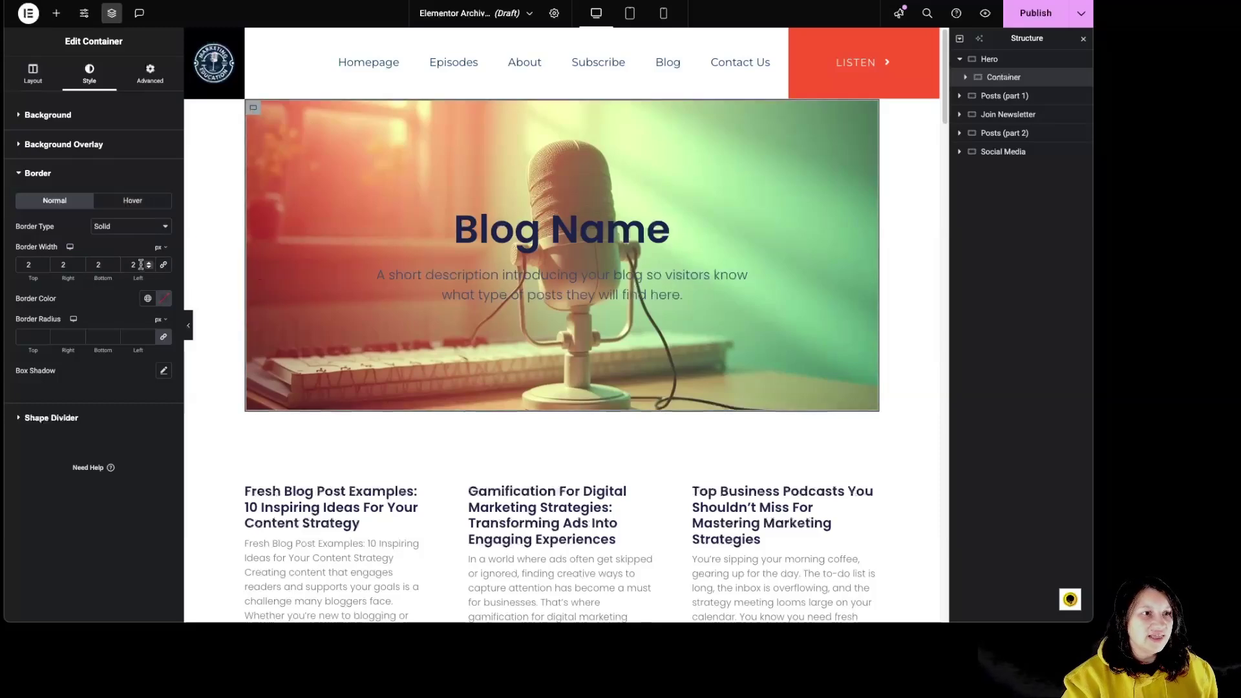
pyautogui.write('0')
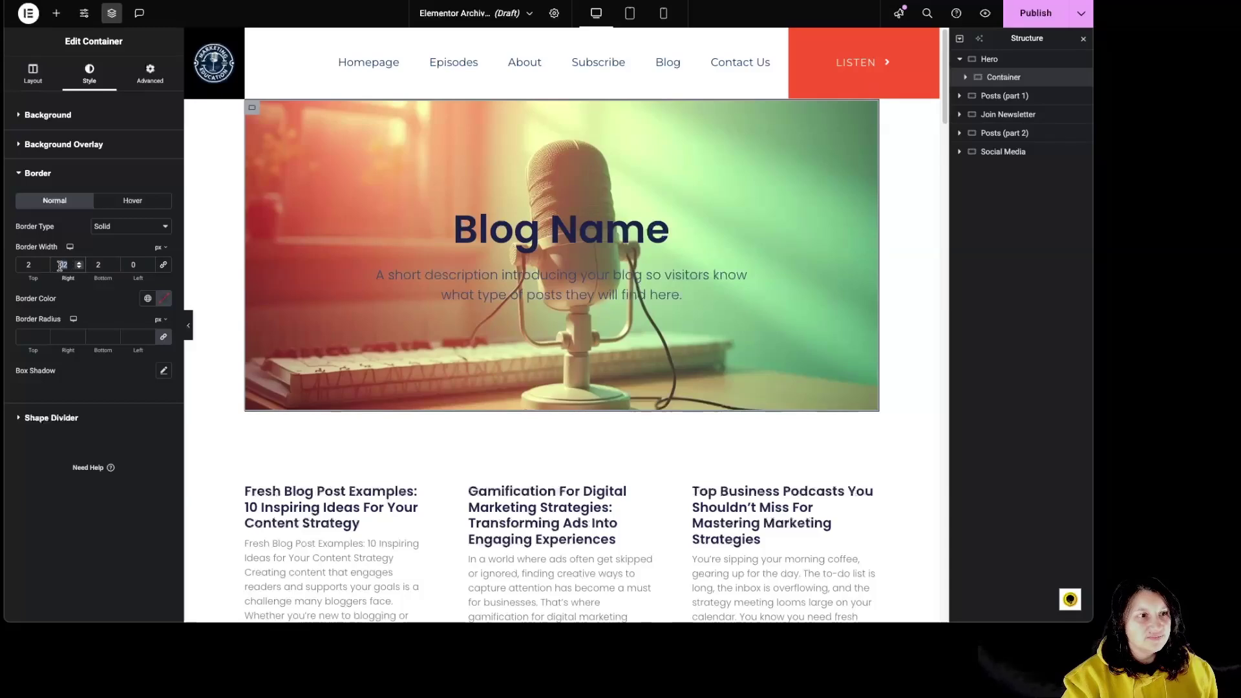
pyautogui.write('0')
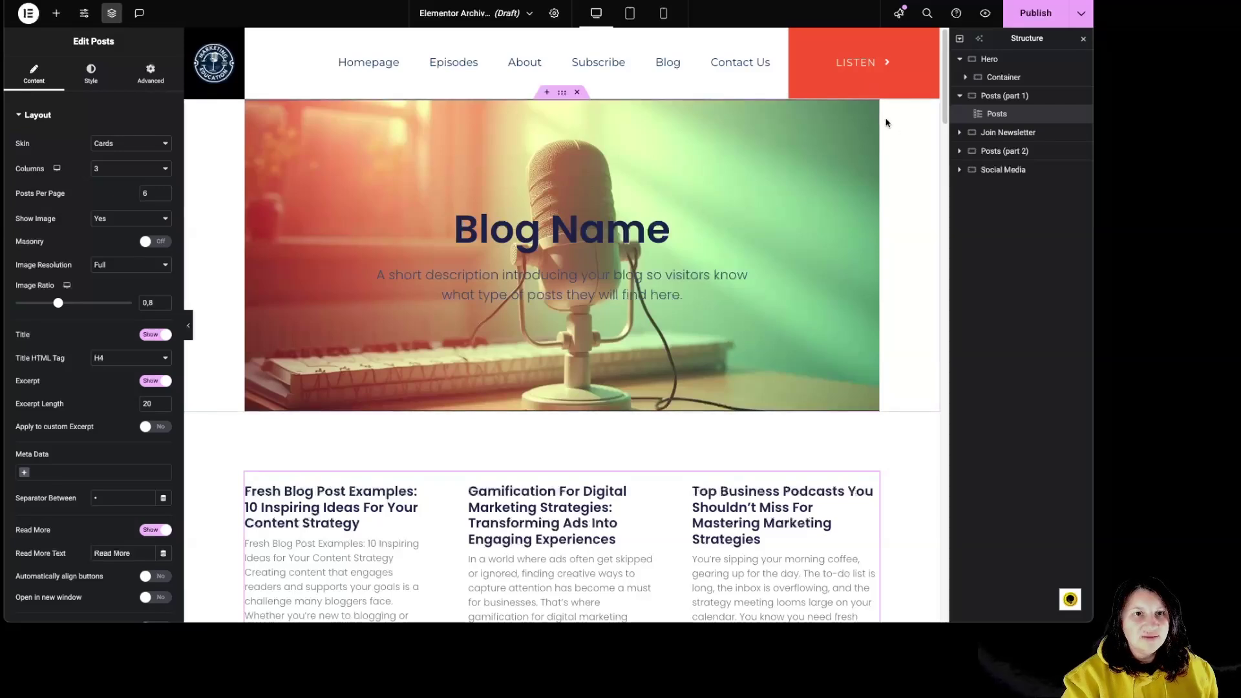
# Reselect the hero container and change its border color to red.
pyautogui.click(266, 103)
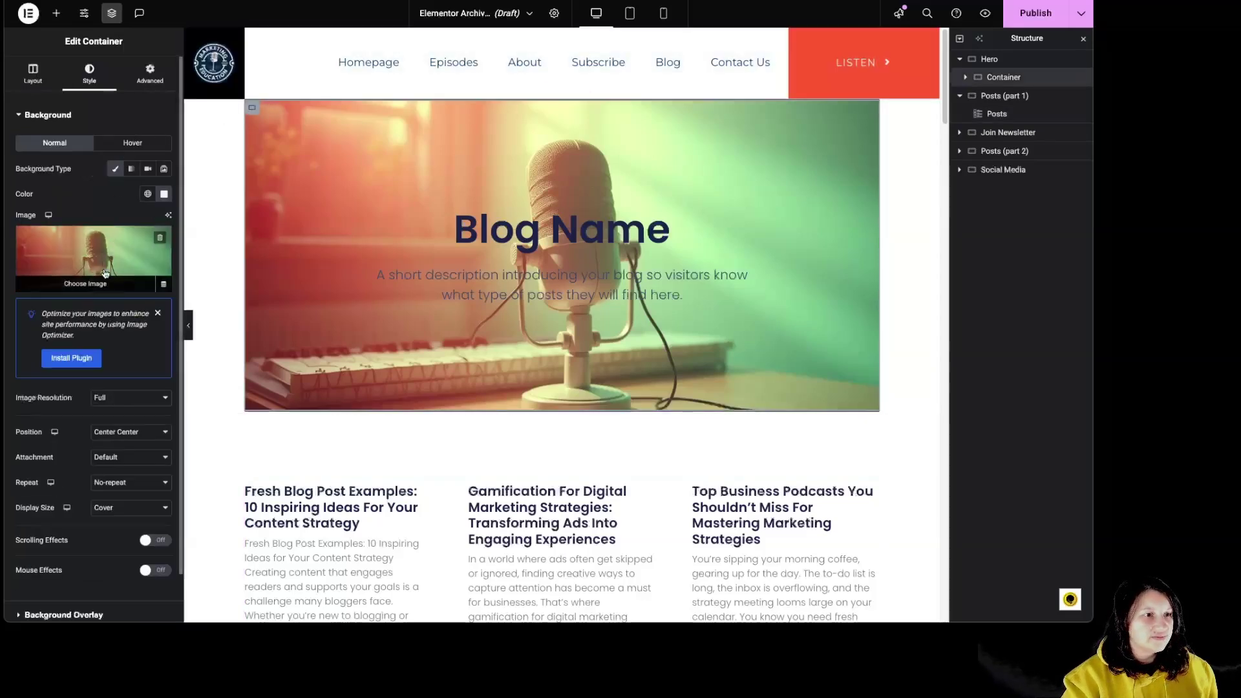
pyautogui.click(37, 116)
pyautogui.click(56, 176)
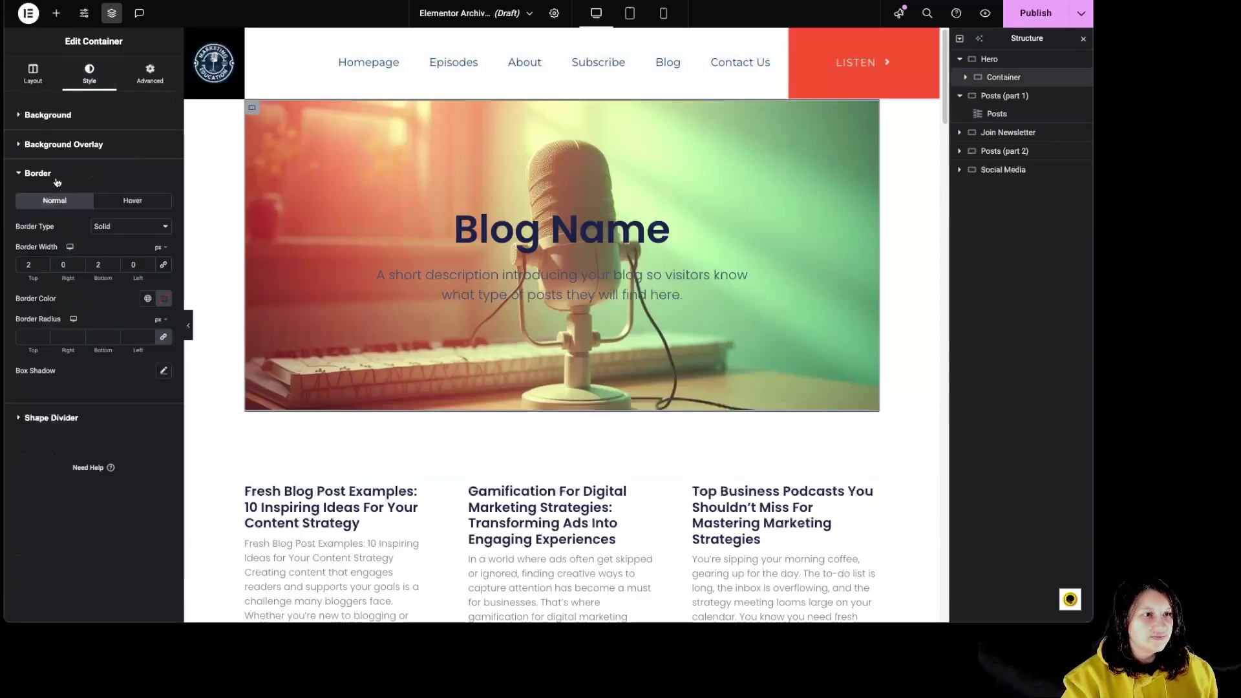
pyautogui.click(164, 298)
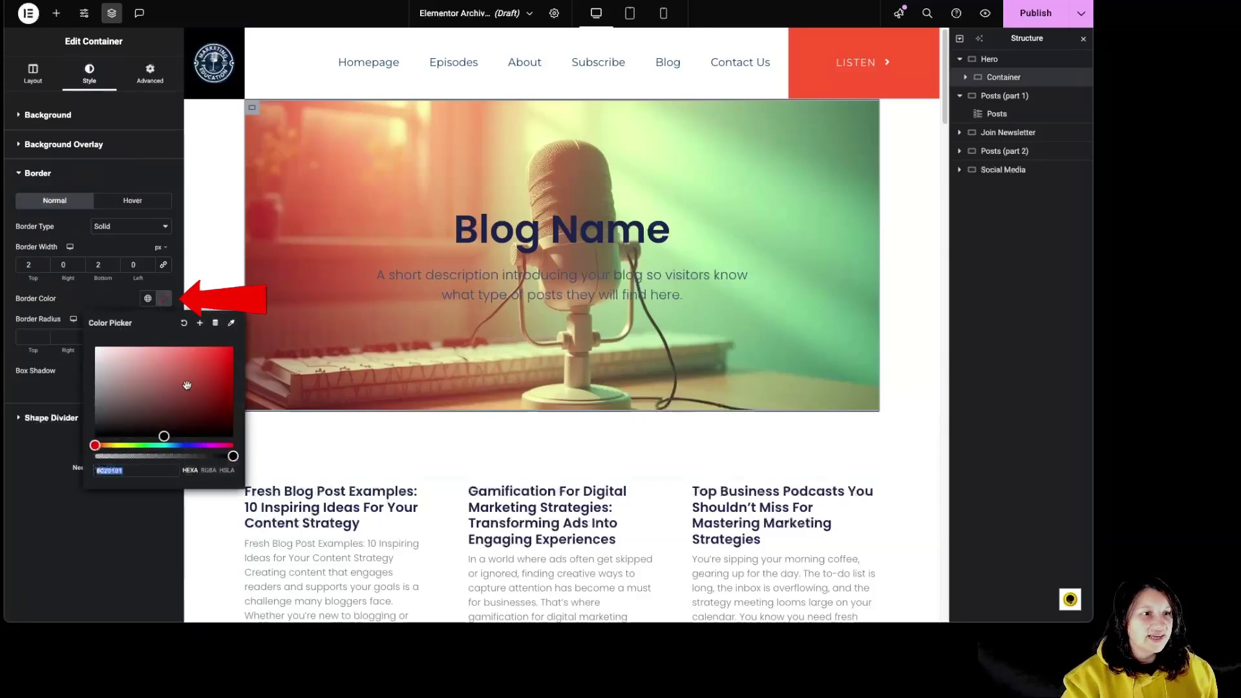
pyautogui.click(113, 295)
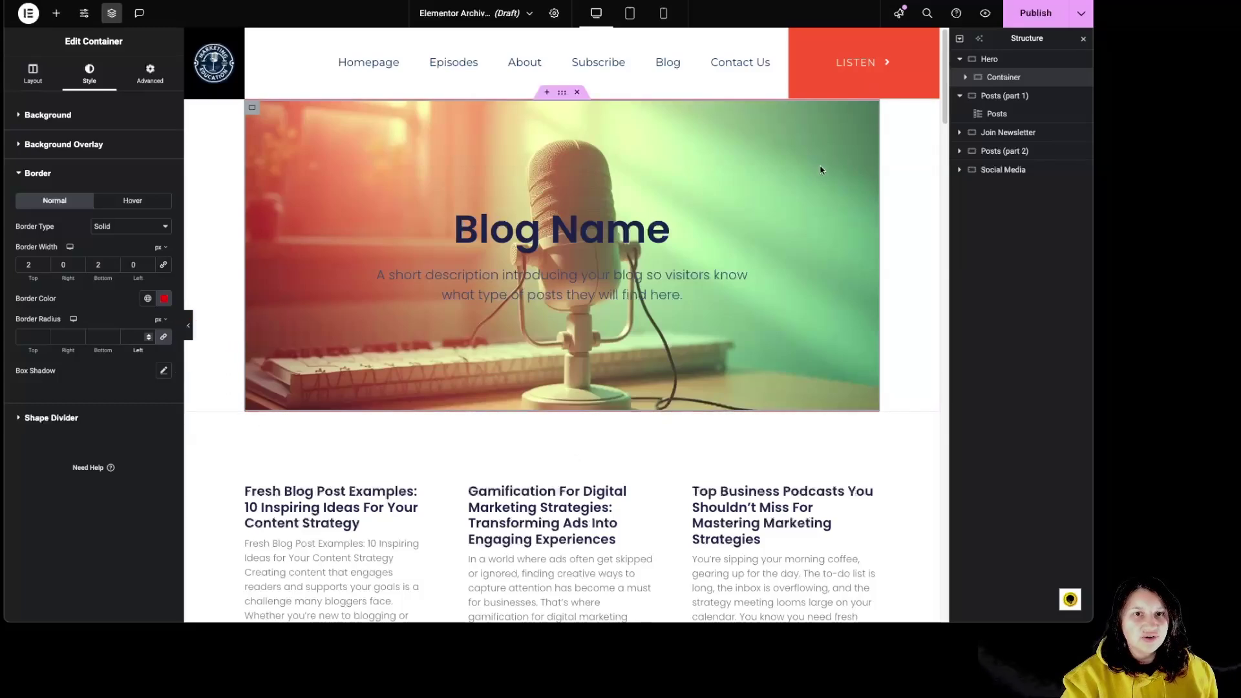
# Set the border radius to 10 px, unlink the values, and raise the top and bottom radii to 100 px.
pyautogui.write('0')
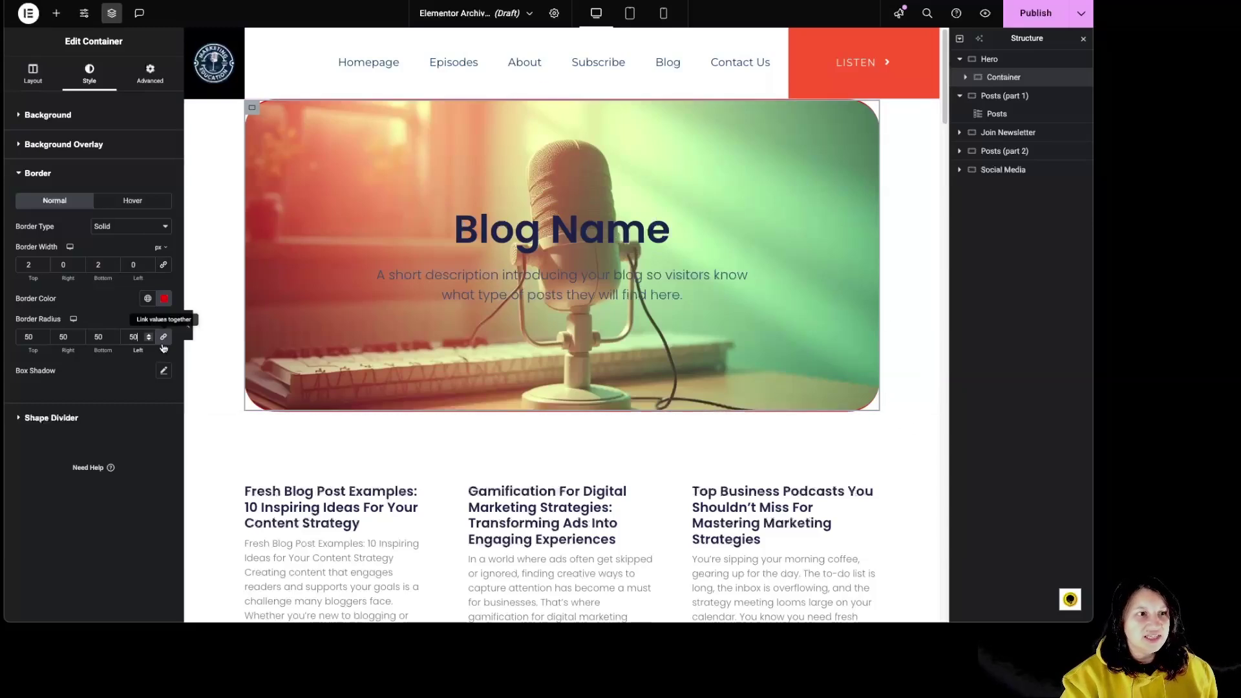
pyautogui.write('1')
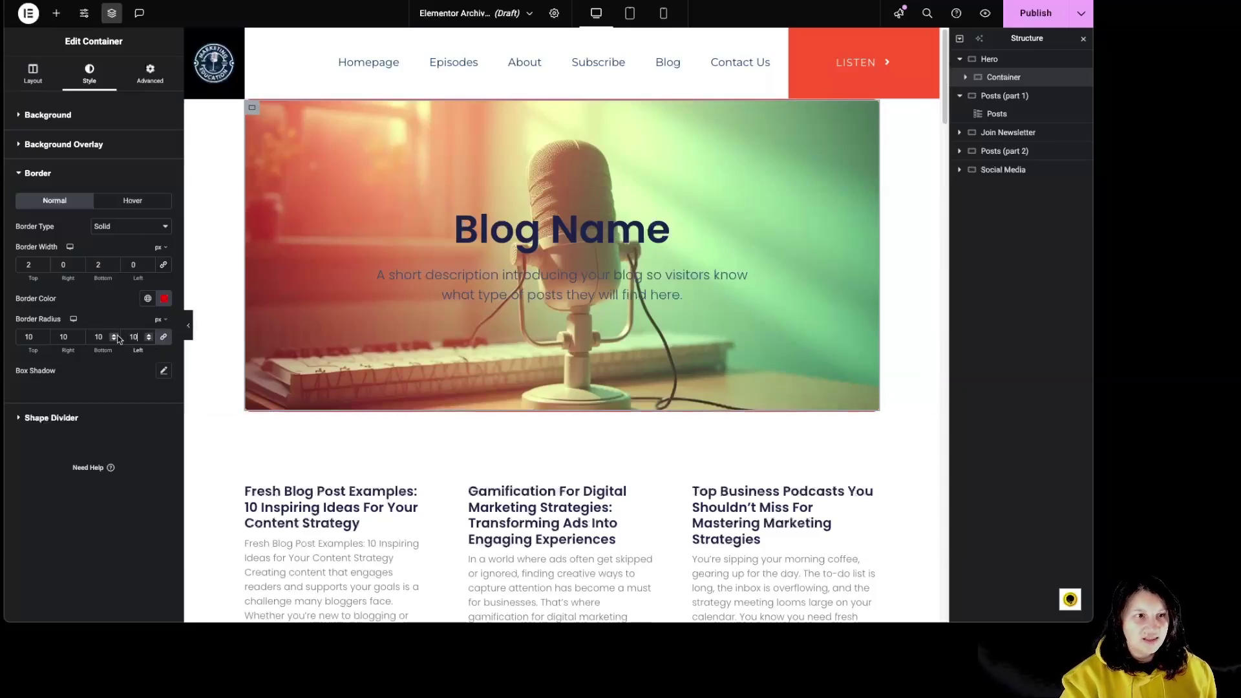
pyautogui.click(163, 337)
pyautogui.click(33, 337)
pyautogui.write('0')
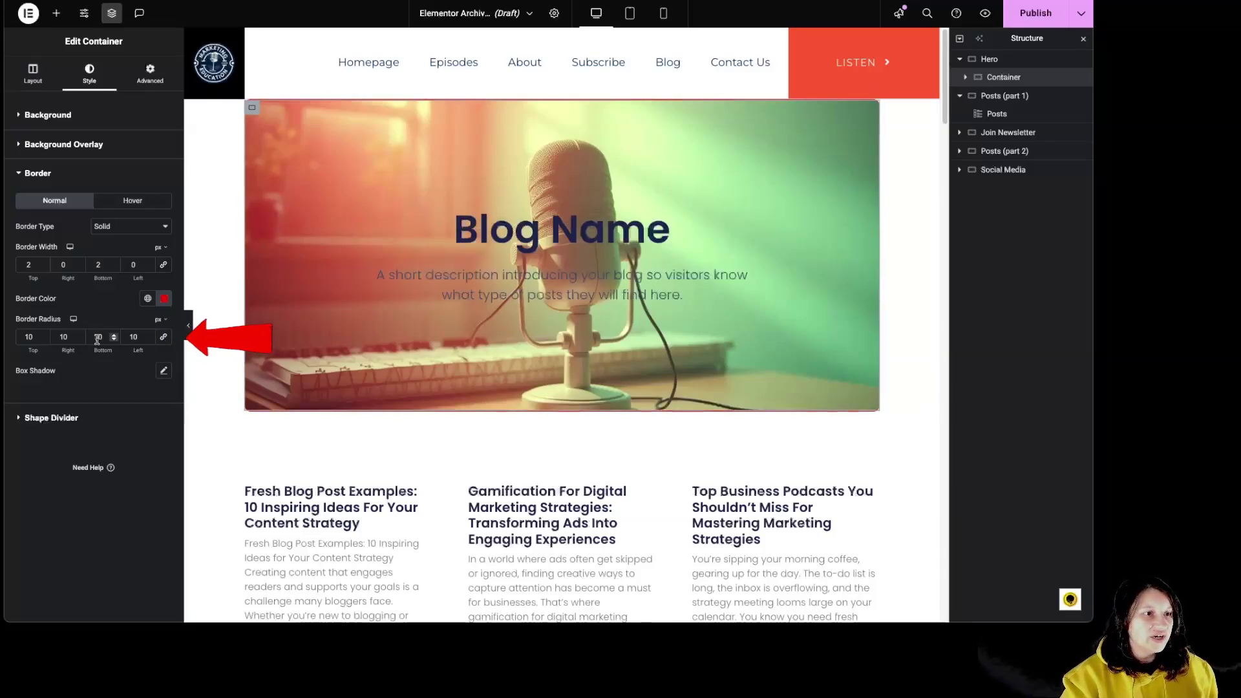
pyautogui.write('0')
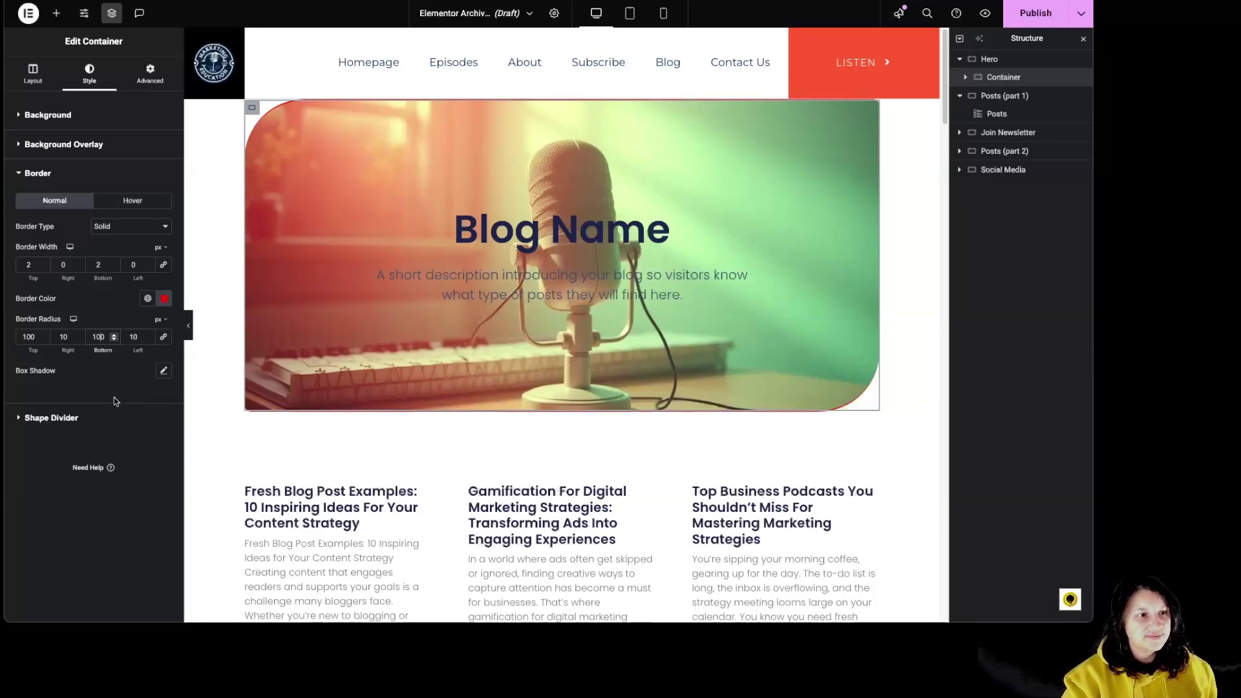
# Add a top shape divider to the container, trying Mountains, Drops and Triangle before choosing the Waves type.
pyautogui.click(83, 419)
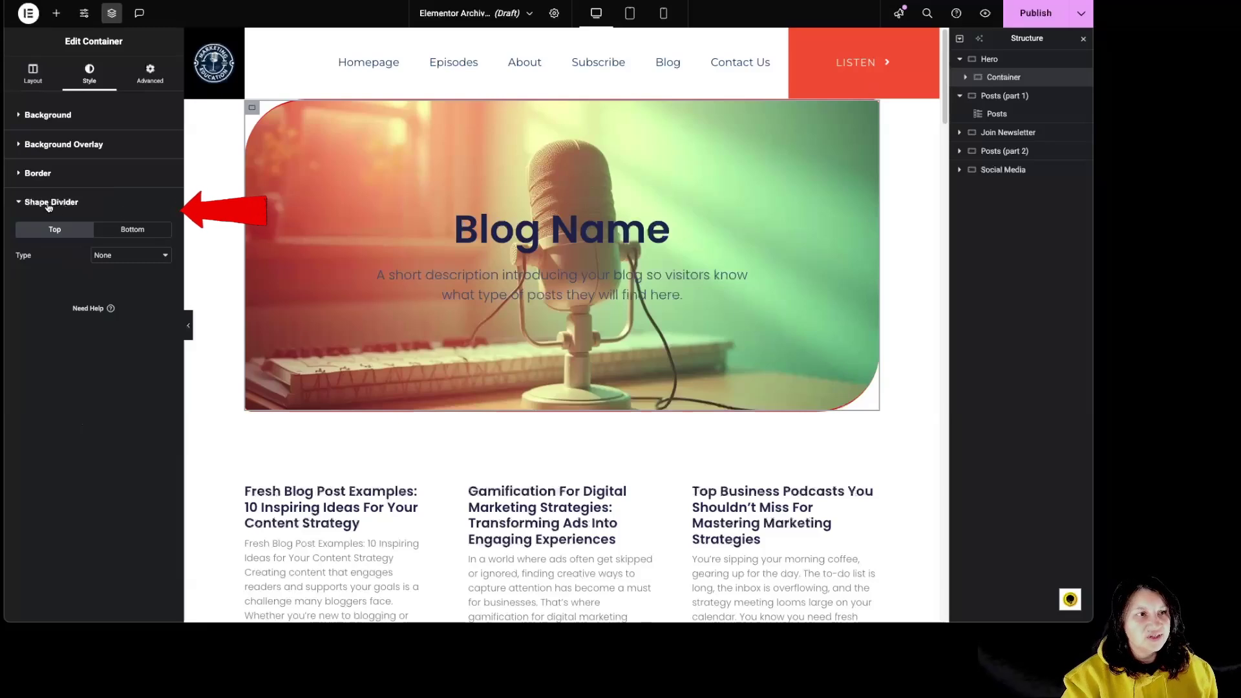
pyautogui.moveTo(113, 259); pyautogui.dragTo(114, 268)
pyautogui.click(115, 255)
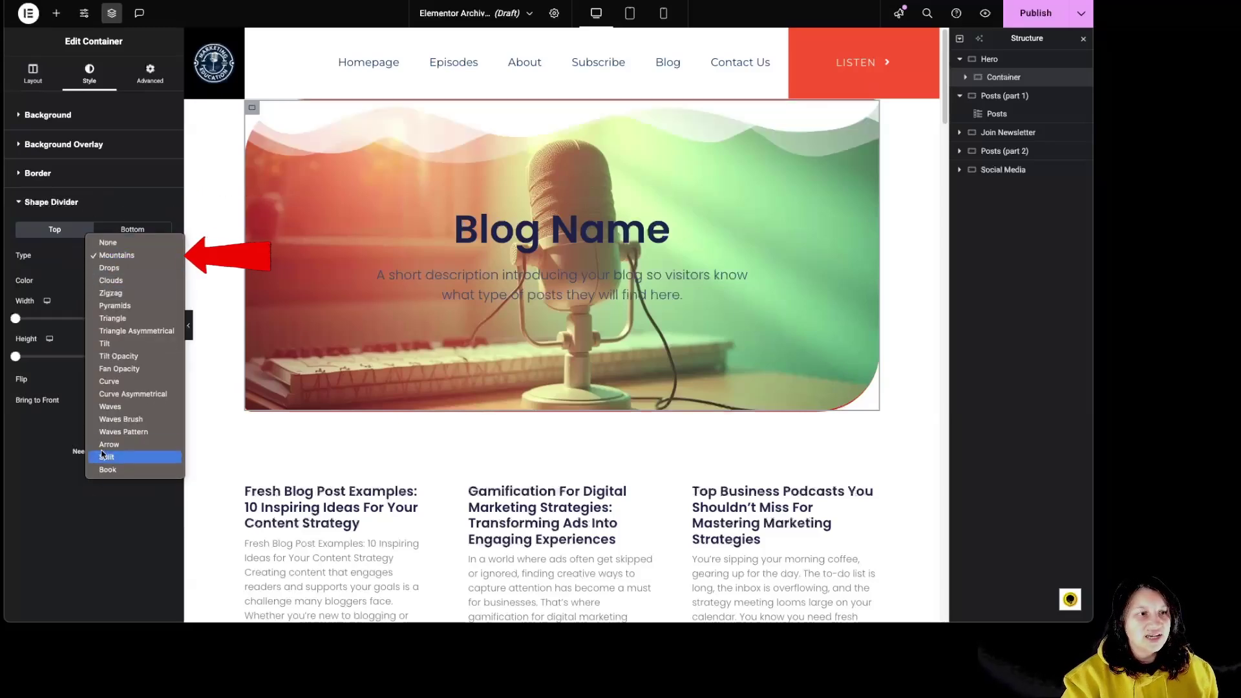
pyautogui.click(130, 269)
pyautogui.click(135, 256)
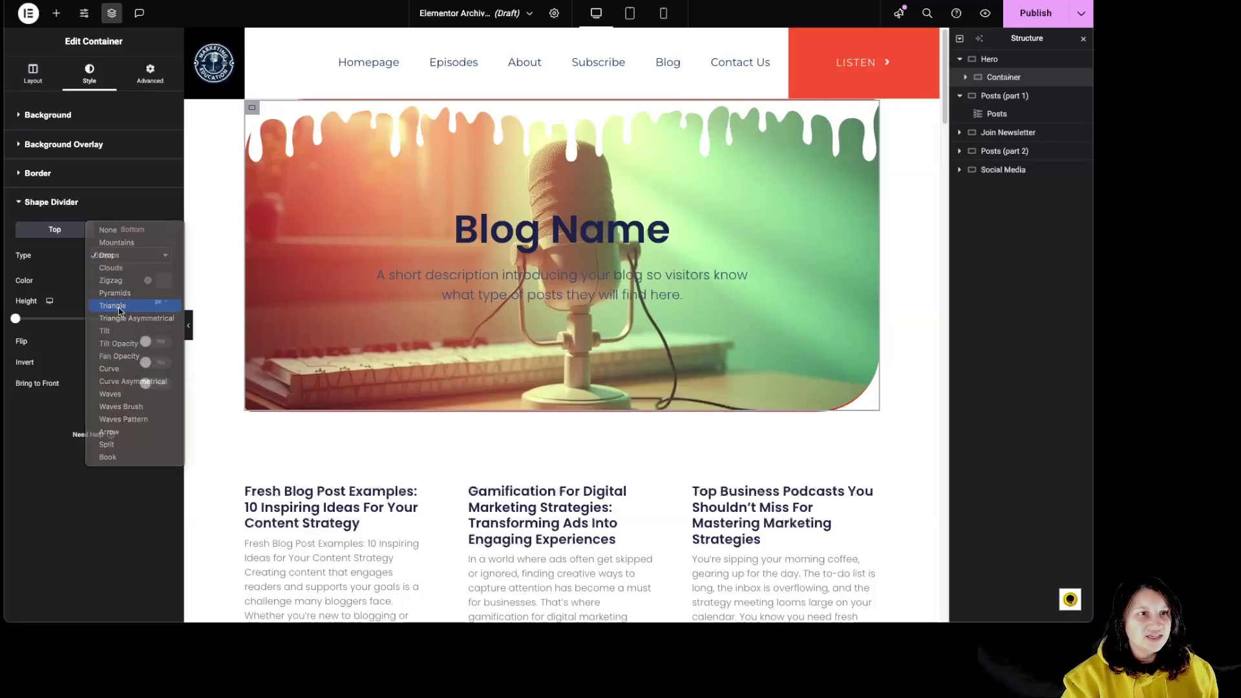
pyautogui.click(138, 304)
pyautogui.click(136, 257)
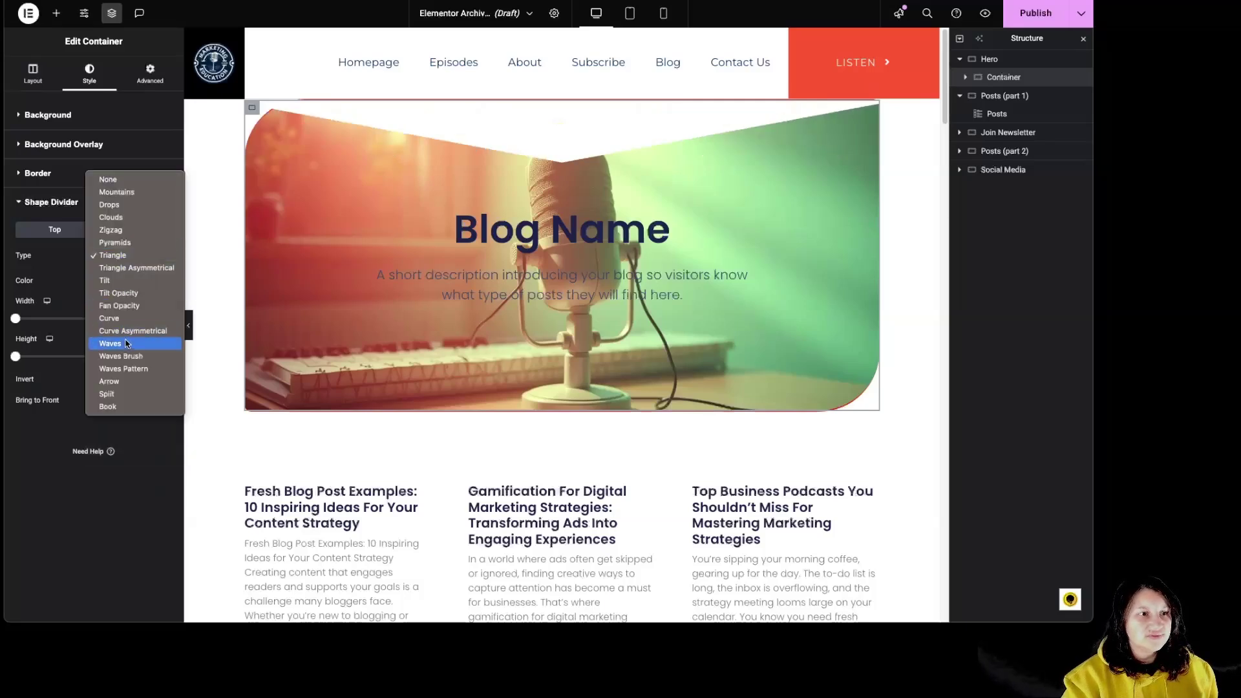
pyautogui.click(127, 344)
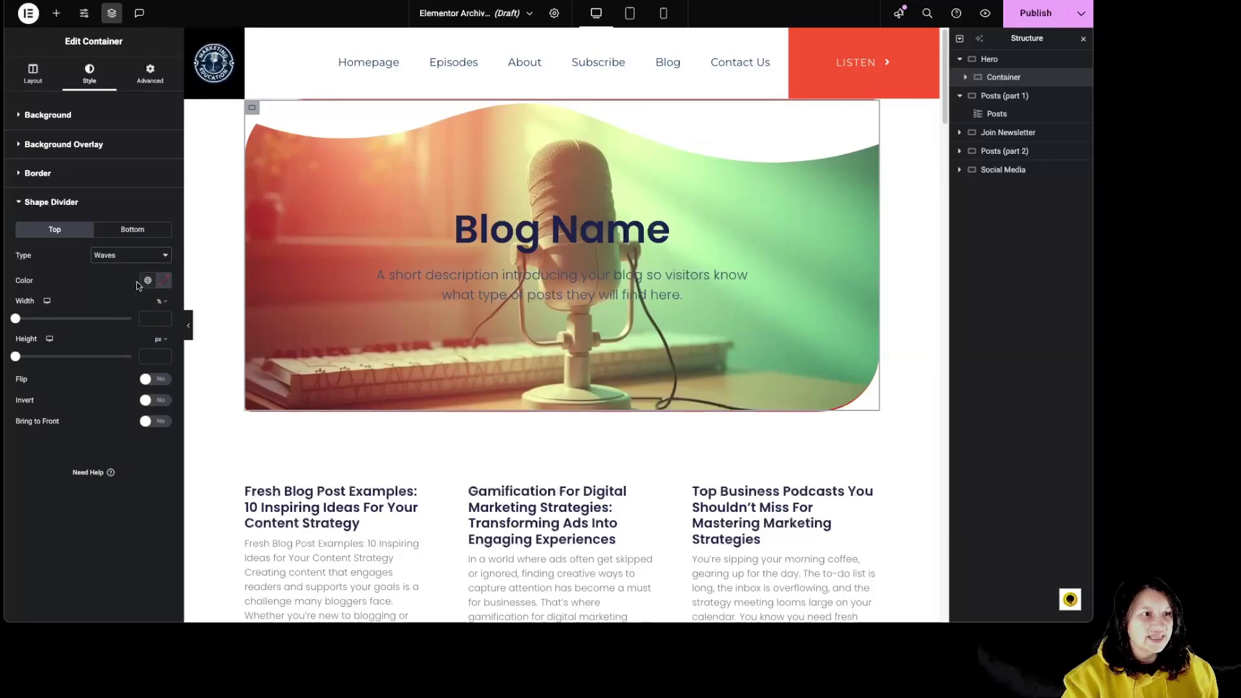
# Color the top Waves shape divider a slightly muted dark red.
pyautogui.click(164, 280)
pyautogui.click(233, 329)
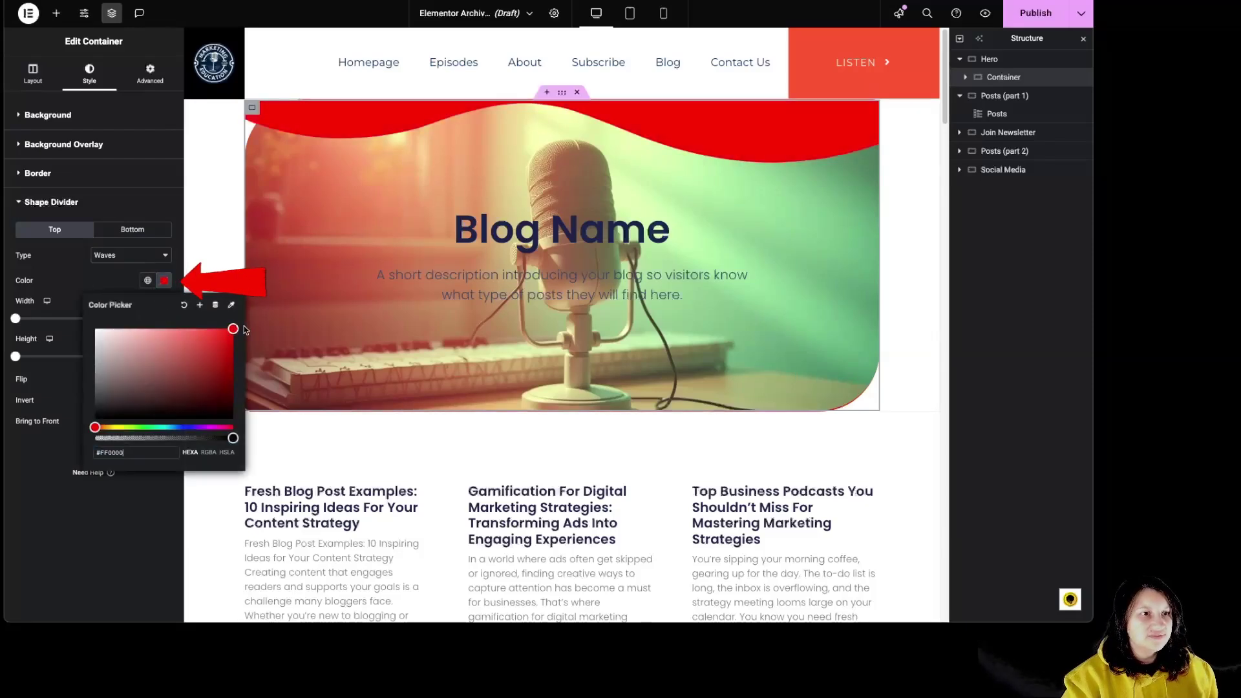
pyautogui.moveTo(233, 329); pyautogui.dragTo(208, 343)
pyautogui.click(93, 290)
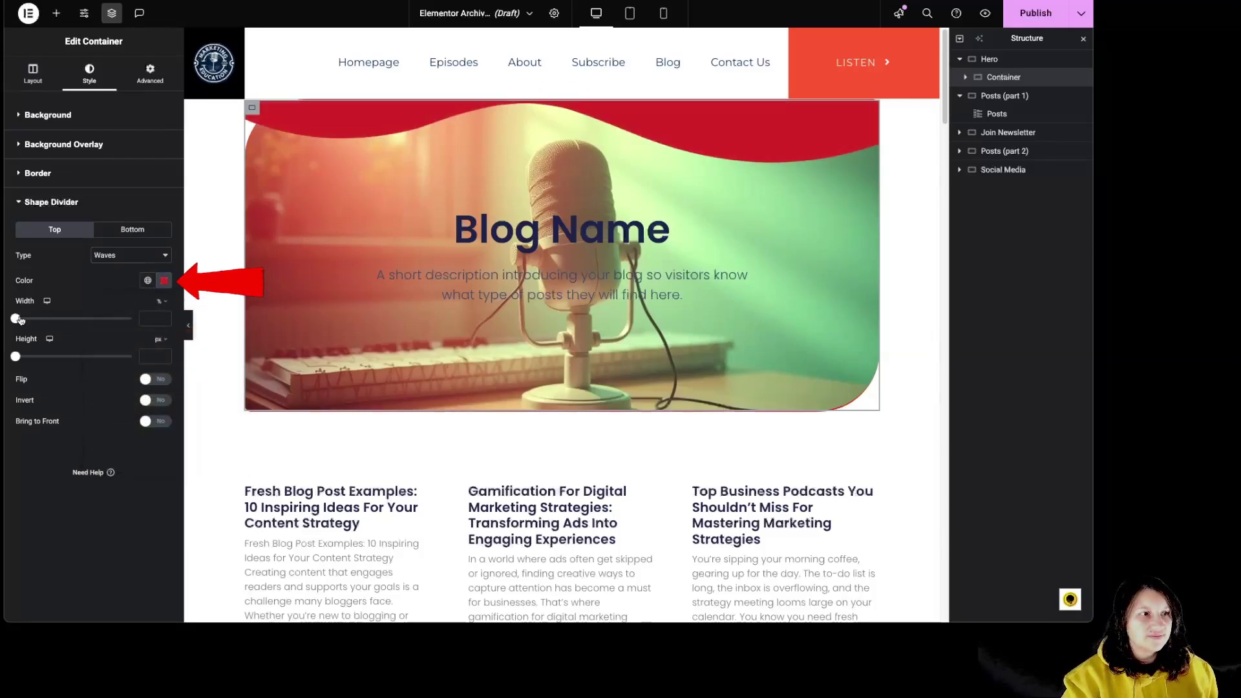
# Set the top divider's width to 204% and height to 258 px, and turn on Flip, Invert and Bring to Front.
pyautogui.moveTo(16, 318); pyautogui.dragTo(76, 318)
pyautogui.moveTo(27, 358)
pyautogui.mouseDown()
pyautogui.moveTo(101, 366)
pyautogui.moveTo(46, 367)
pyautogui.moveTo(62, 366)
pyautogui.mouseUp()
pyautogui.click(153, 379)
pyautogui.click(161, 401)
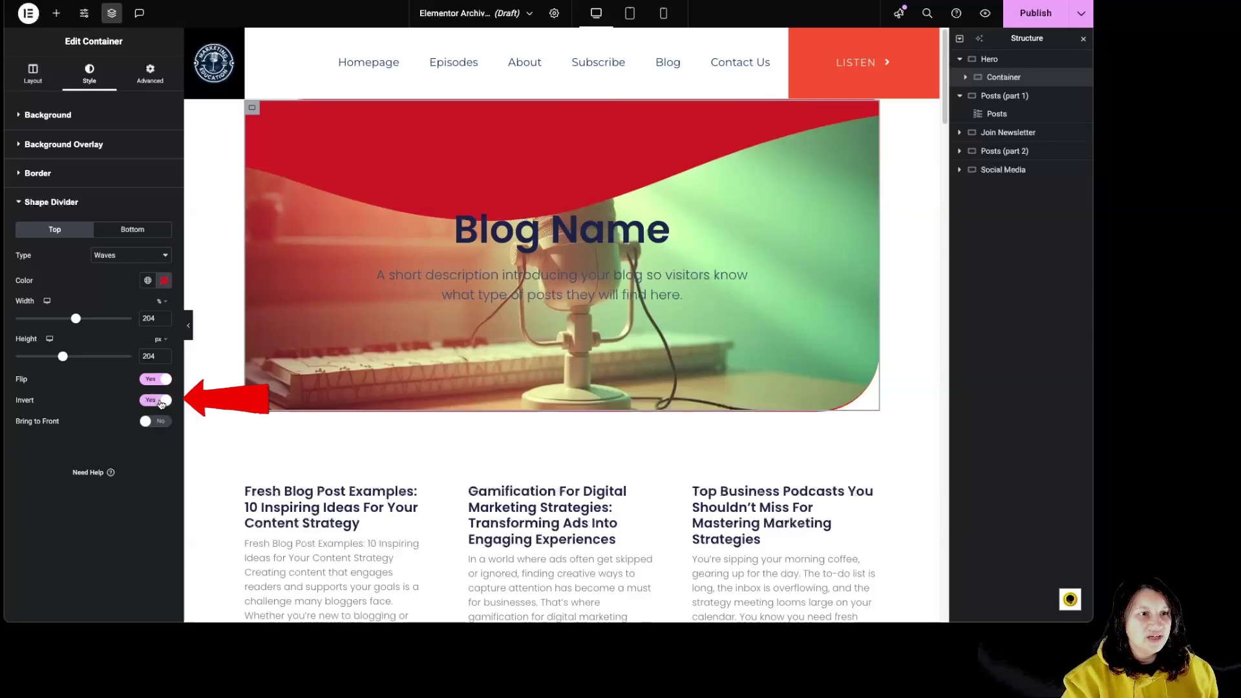
pyautogui.click(156, 422)
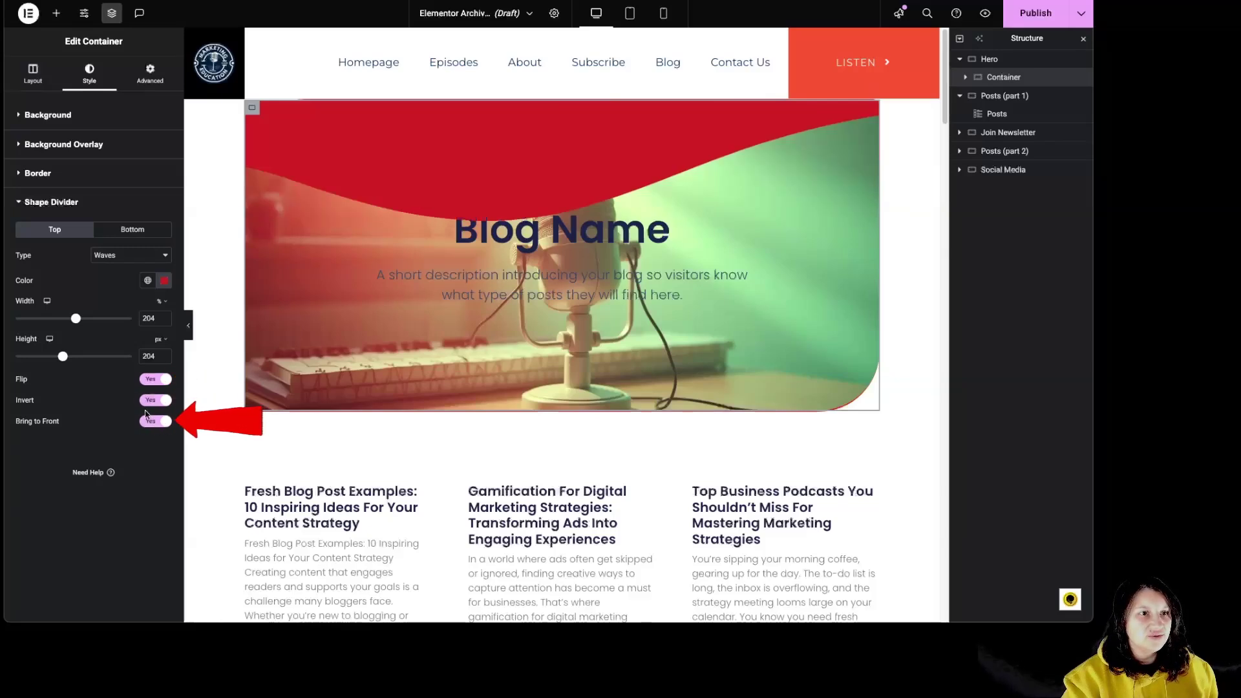
pyautogui.moveTo(72, 362); pyautogui.dragTo(75, 362)
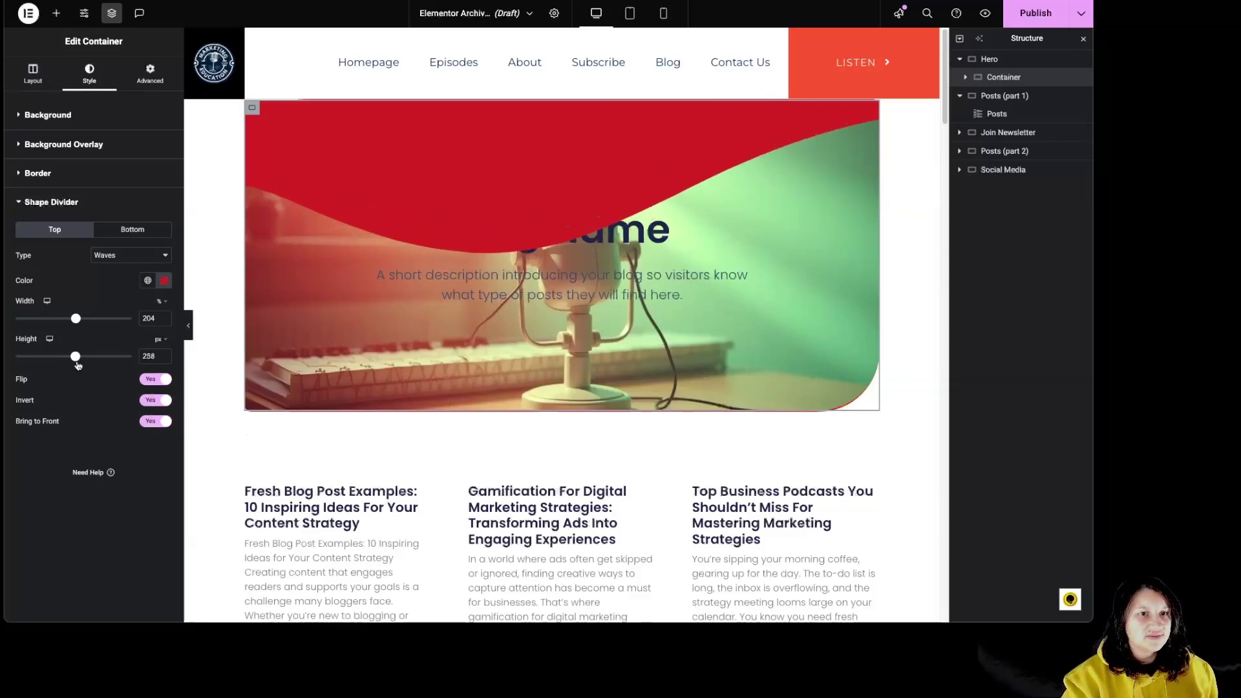
# Look through the bottom shape divider types, and remove the top Waves divider by setting its type to None.
pyautogui.click(132, 230)
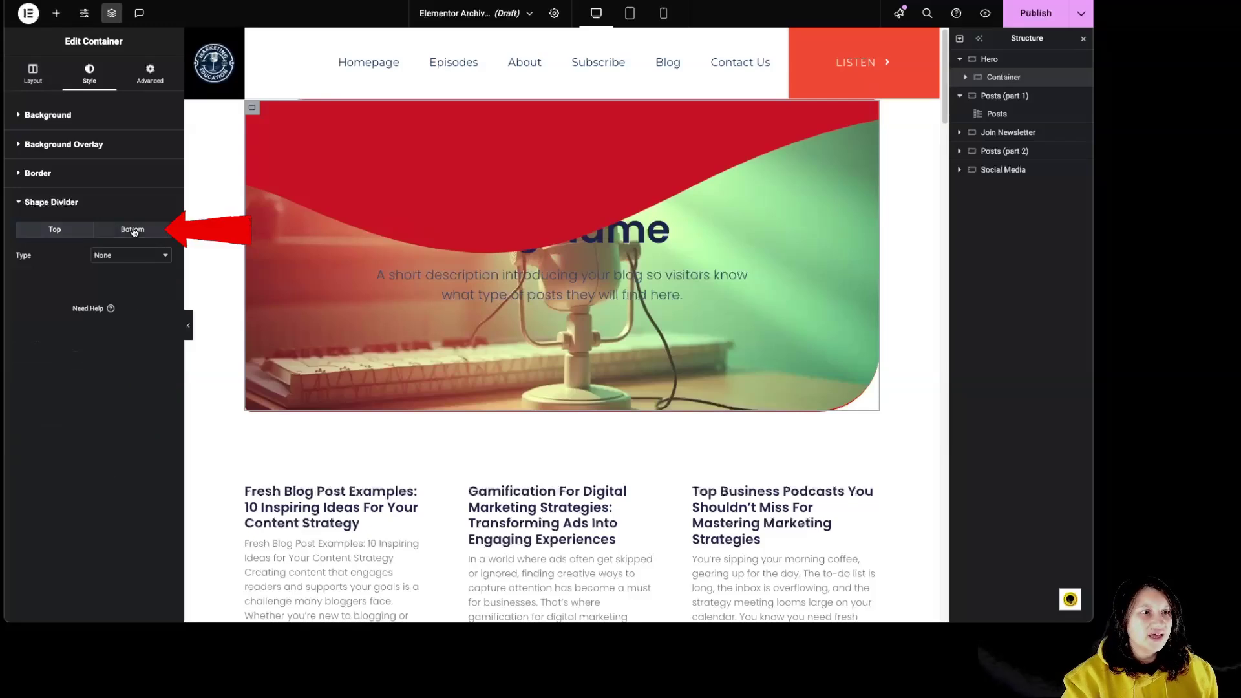
pyautogui.click(129, 255)
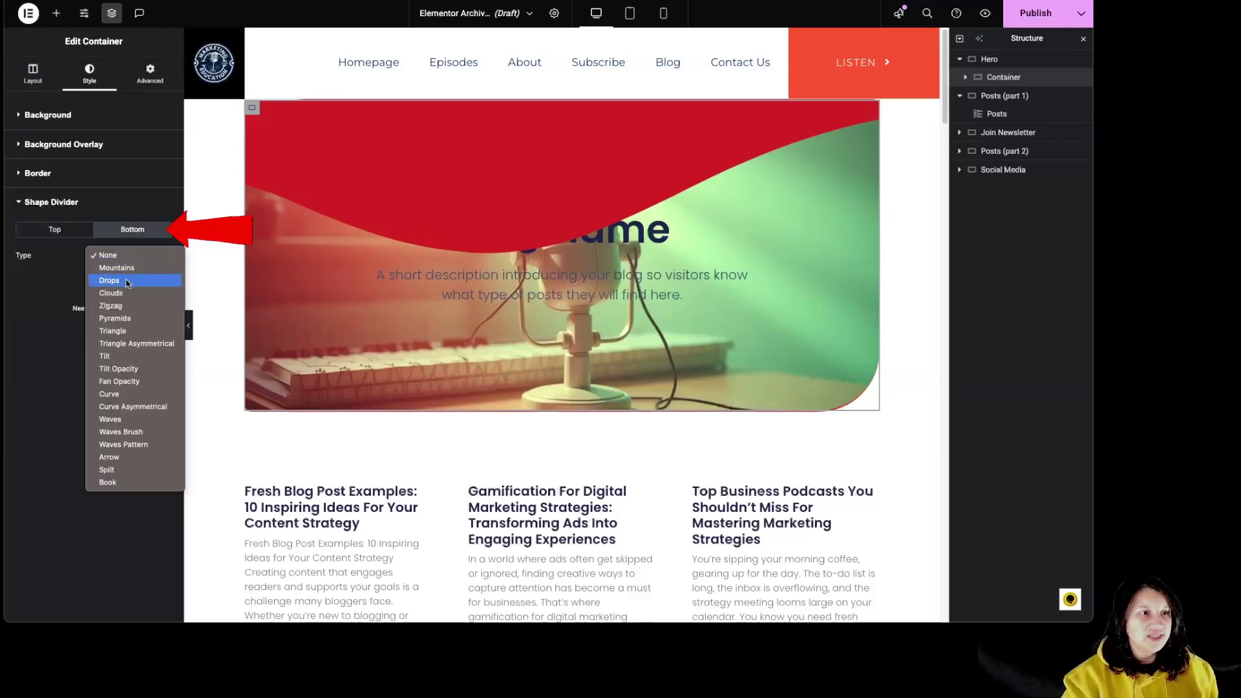
pyautogui.click(127, 282)
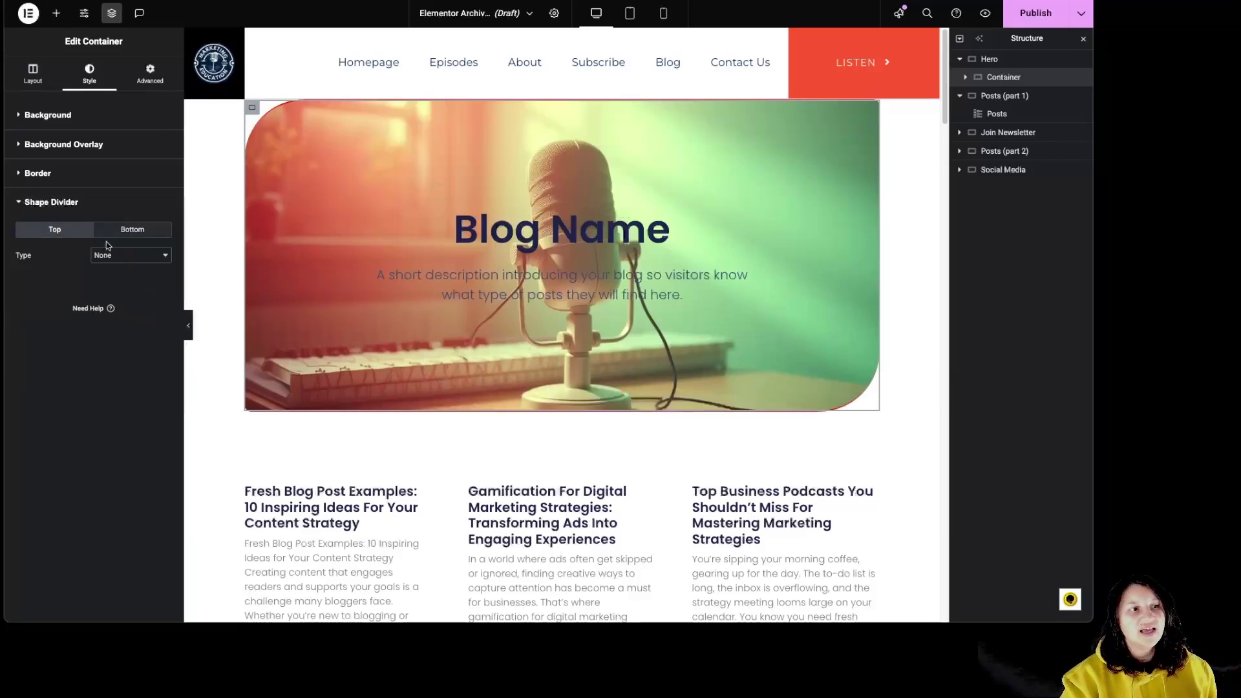
pyautogui.click(107, 256)
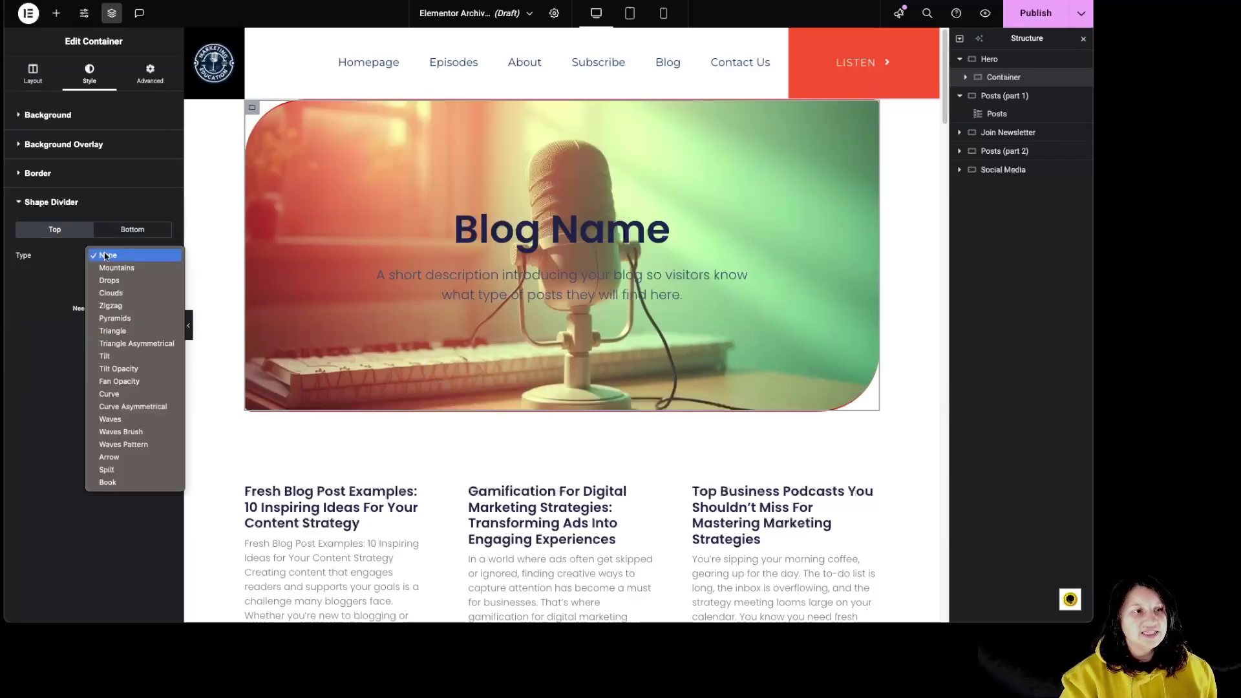
pyautogui.click(247, 421)
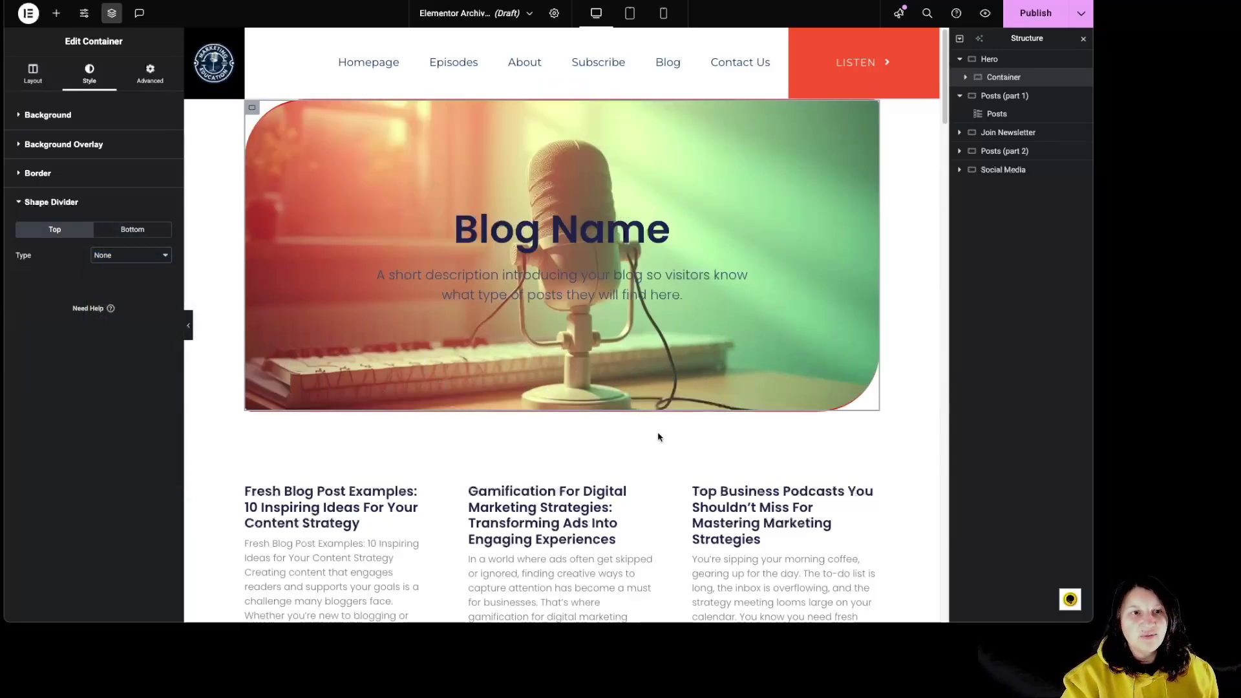
# Try linked container padding of 30%, 20% and 50% on all sides, and return it to 10%.
pyautogui.click(150, 72)
pyautogui.click(135, 158)
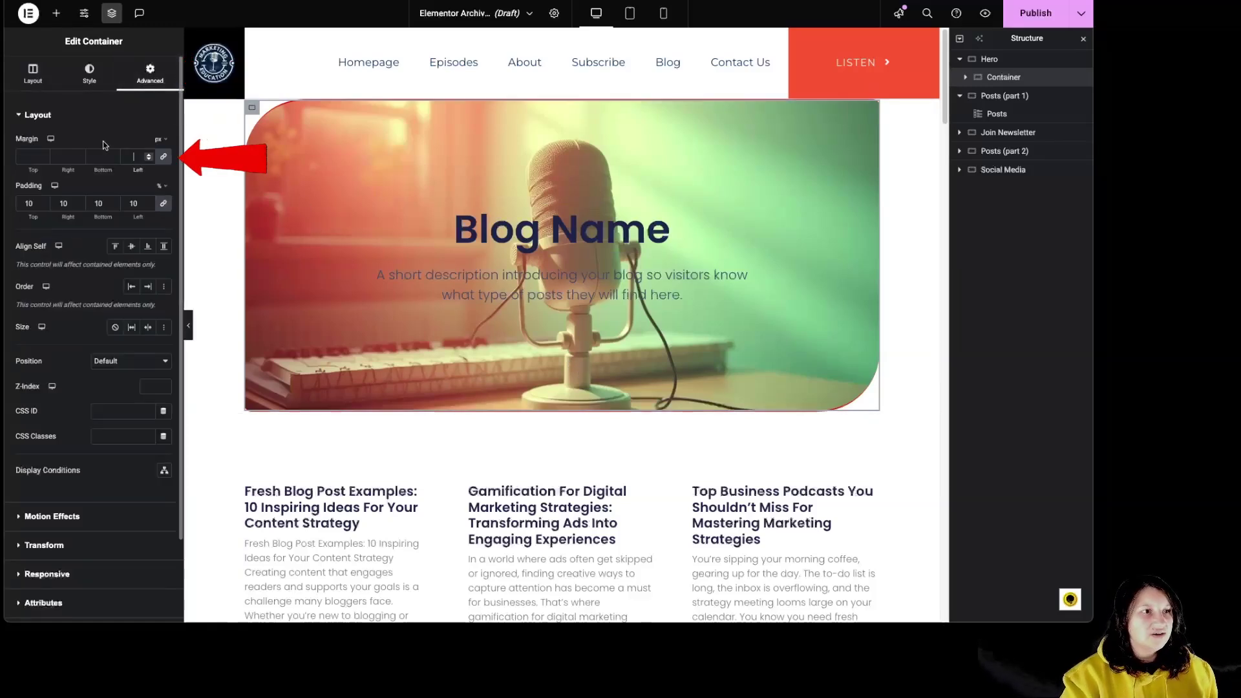
pyautogui.doubleClick(65, 204)
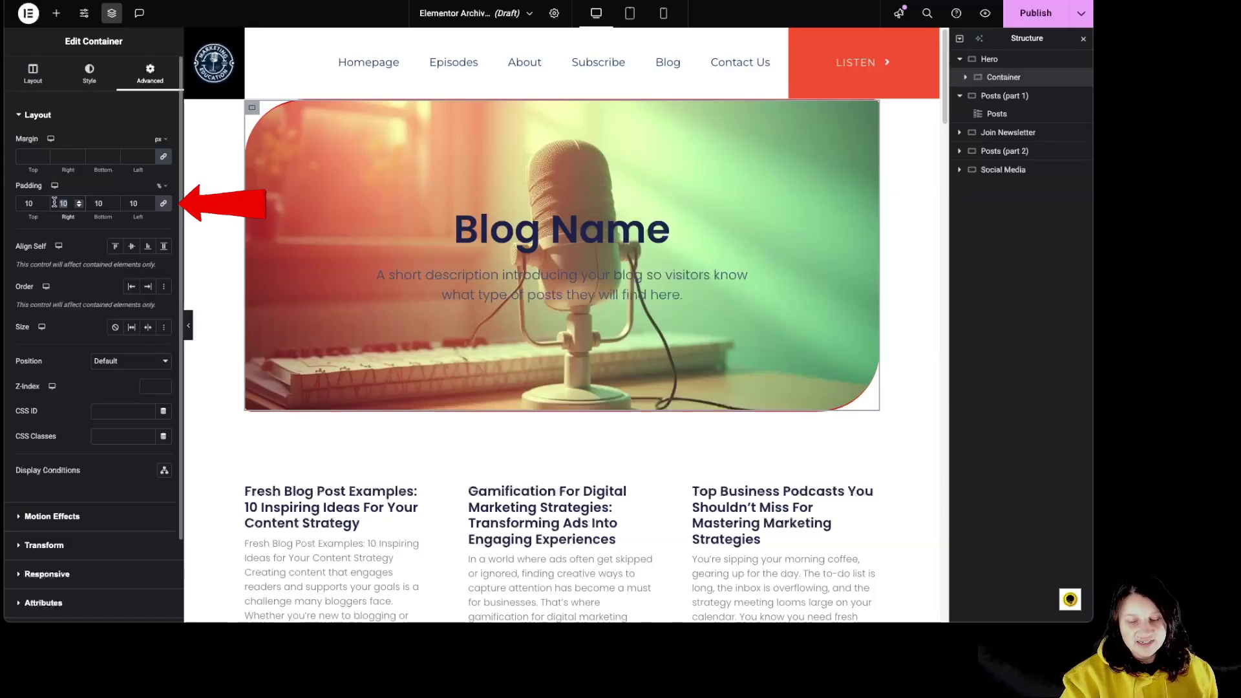
pyautogui.click(159, 185)
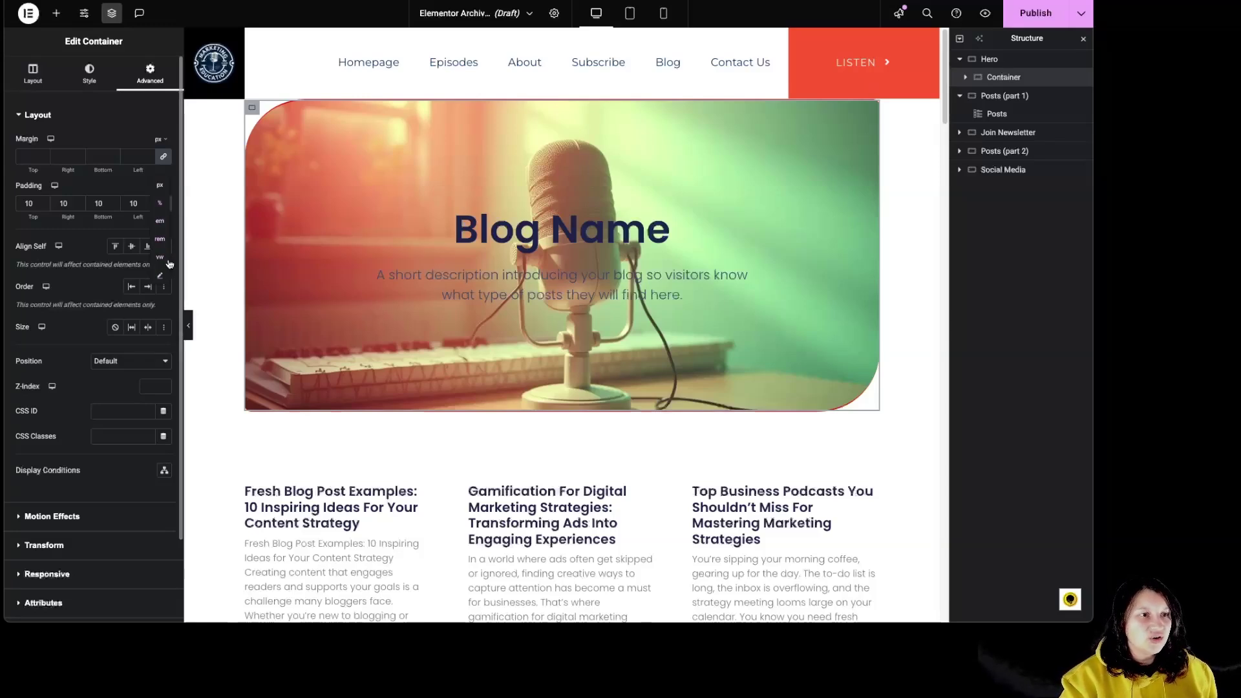
pyautogui.click(148, 204)
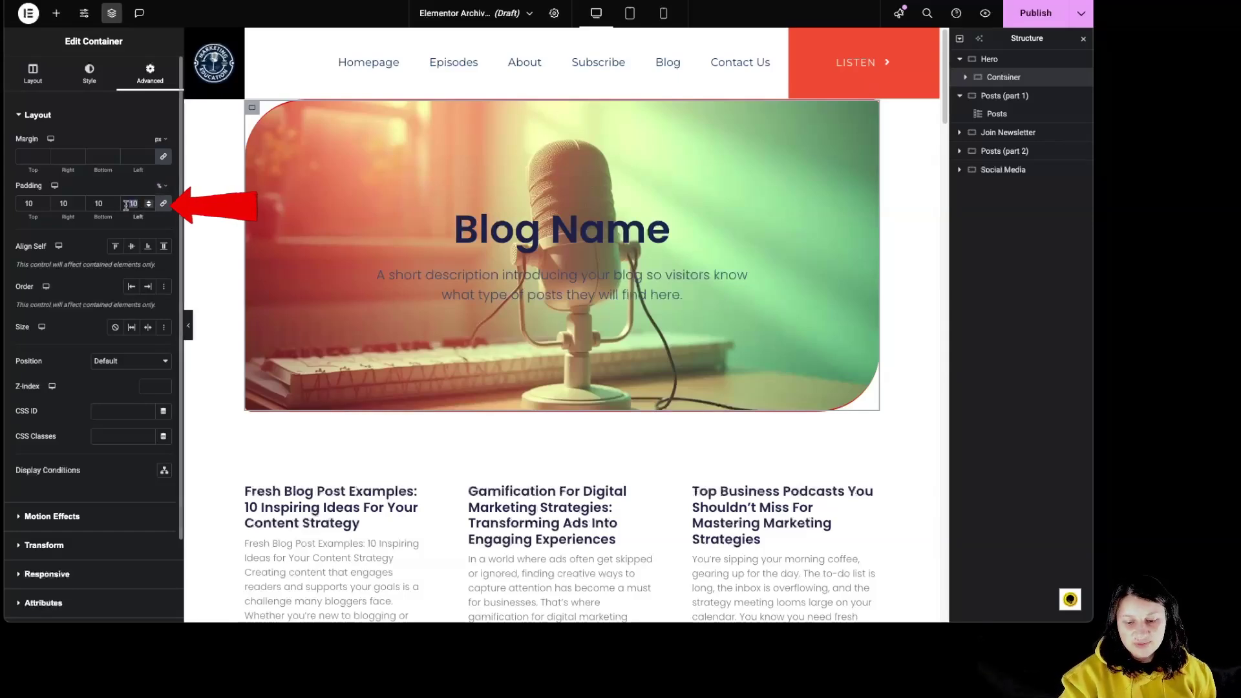
pyautogui.write('30')
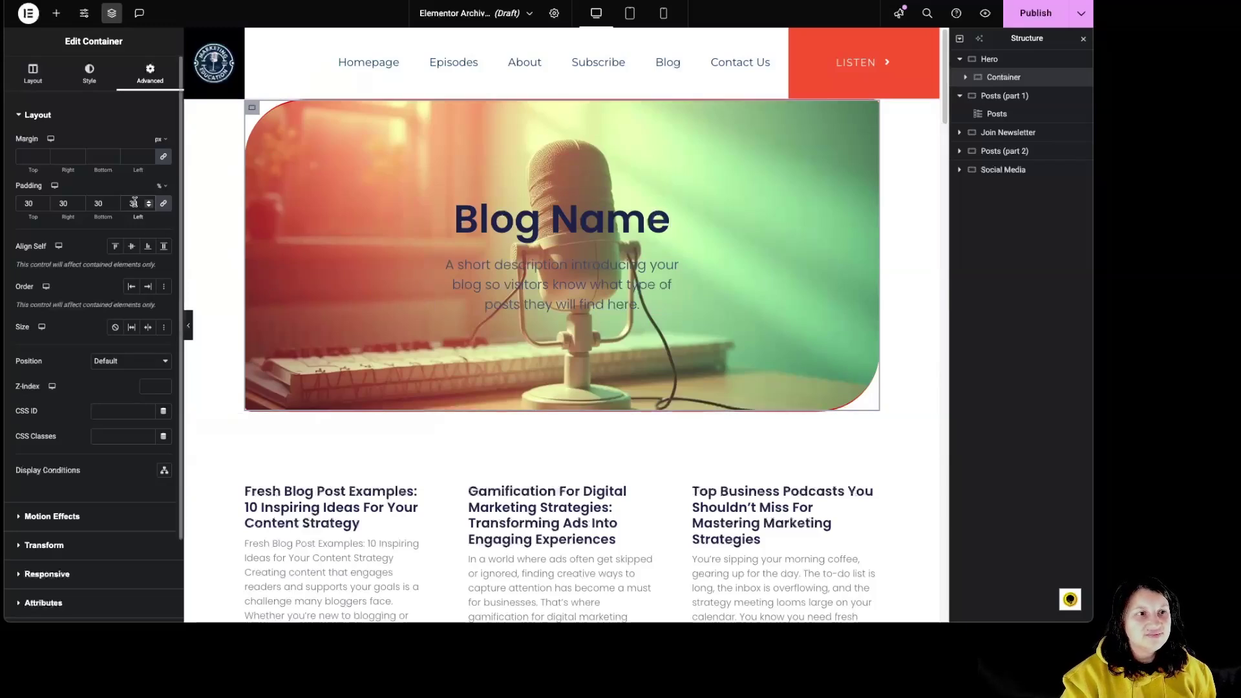
pyautogui.write('2')
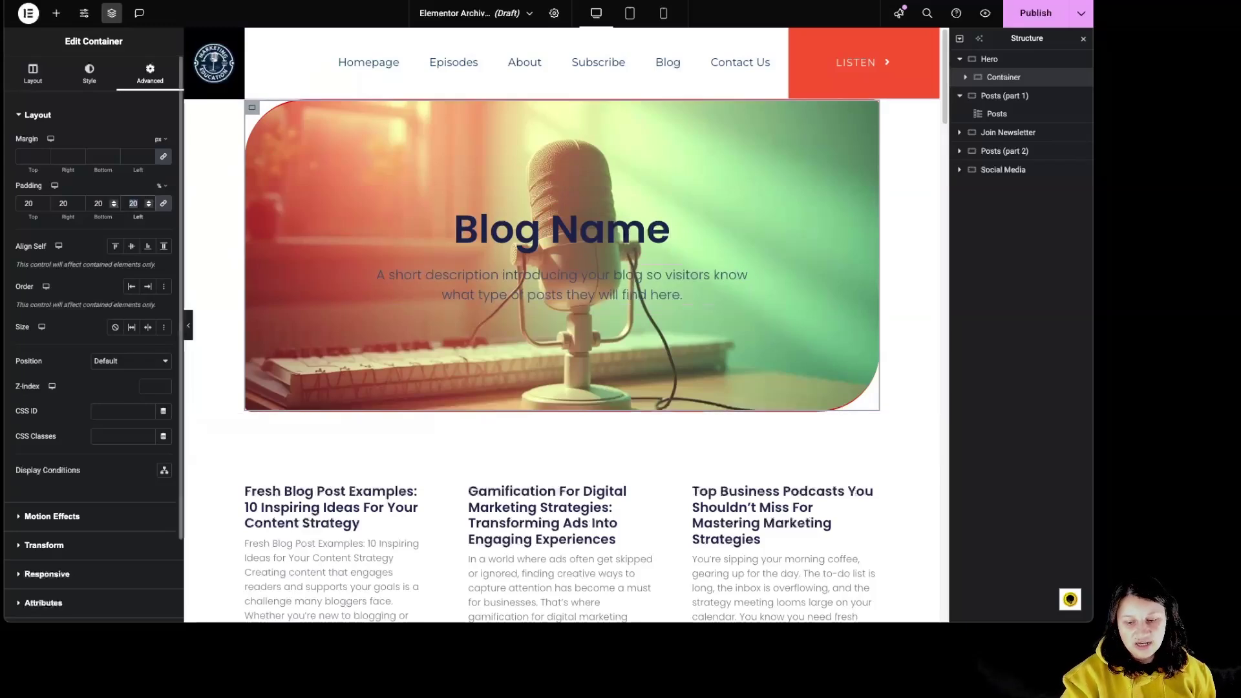
pyautogui.write('50')
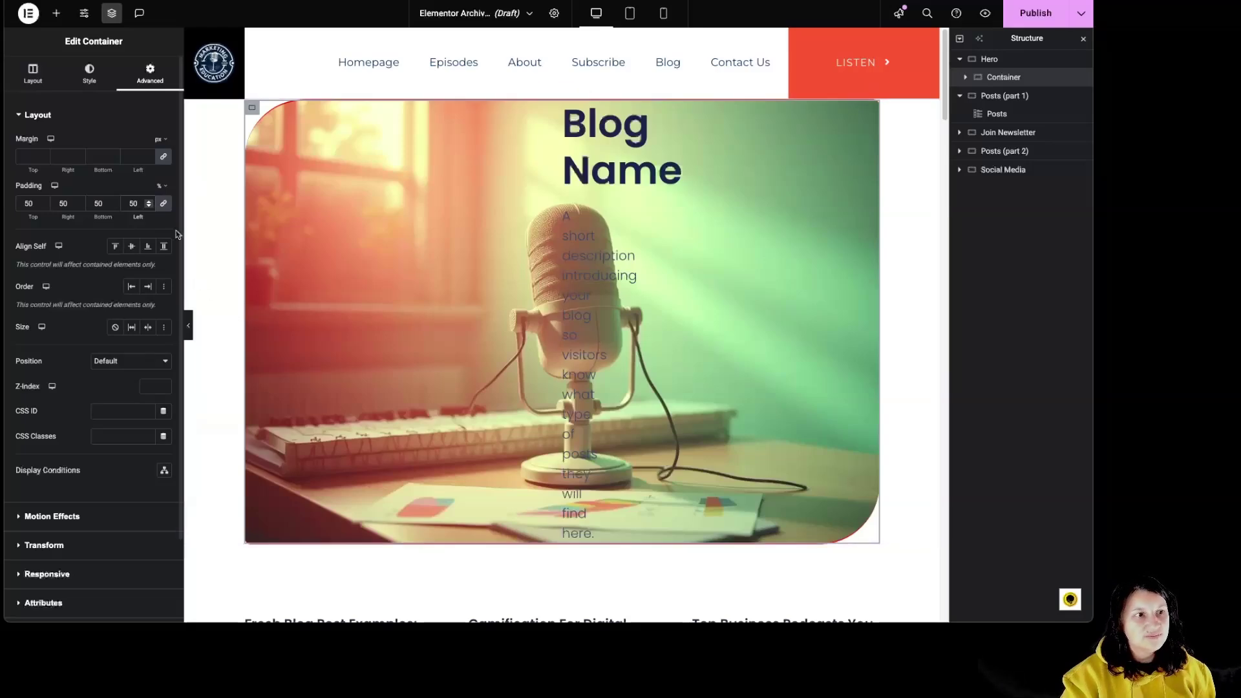
pyautogui.write('10')
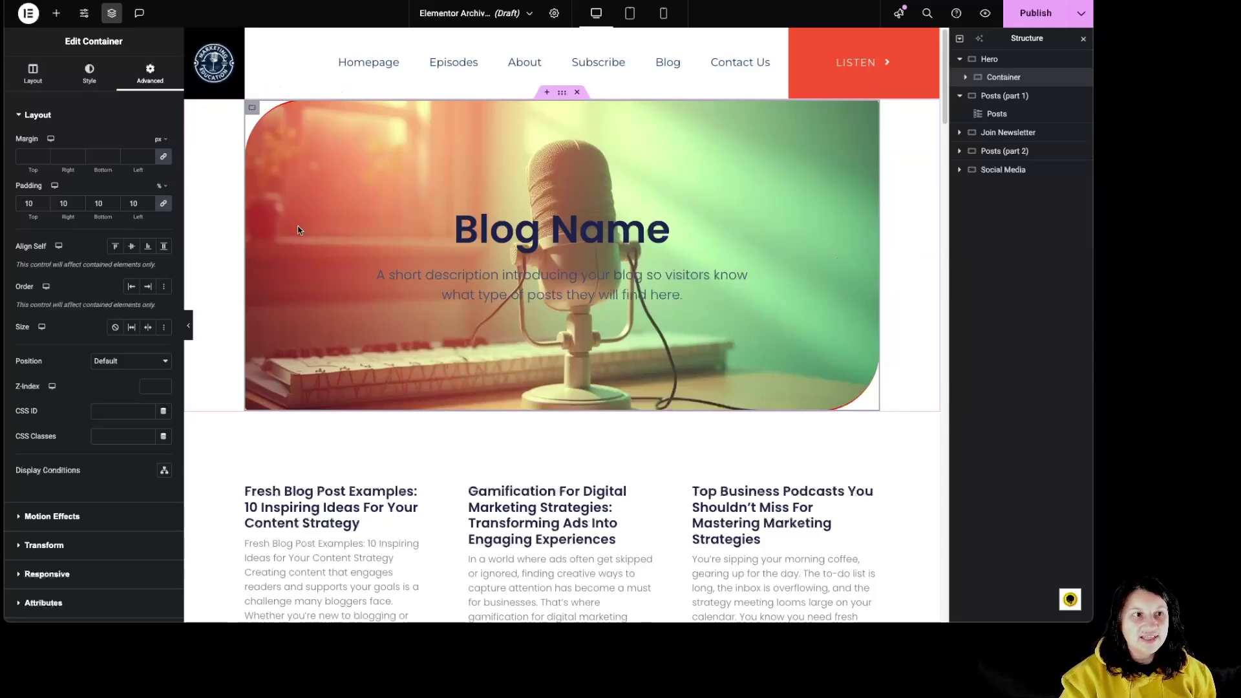
# Replace the container's background image with the media library photo of a black microphone on a desk in a green room.
pyautogui.click(89, 73)
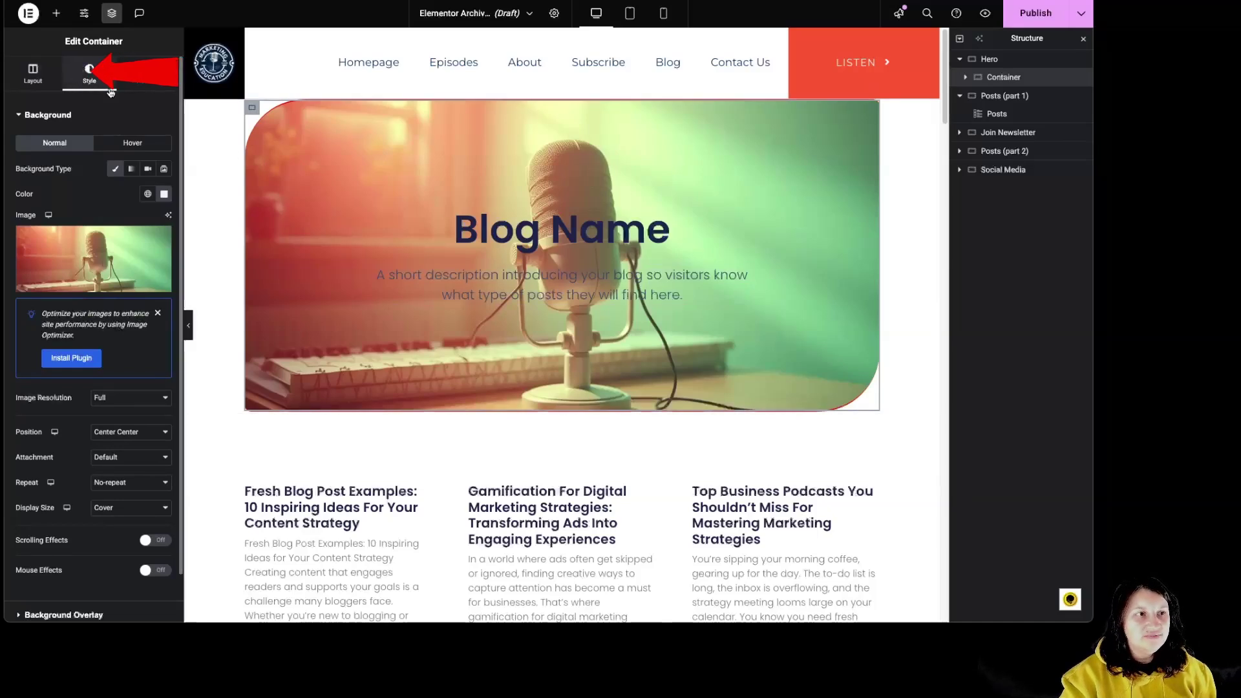
pyautogui.moveTo(49, 239)
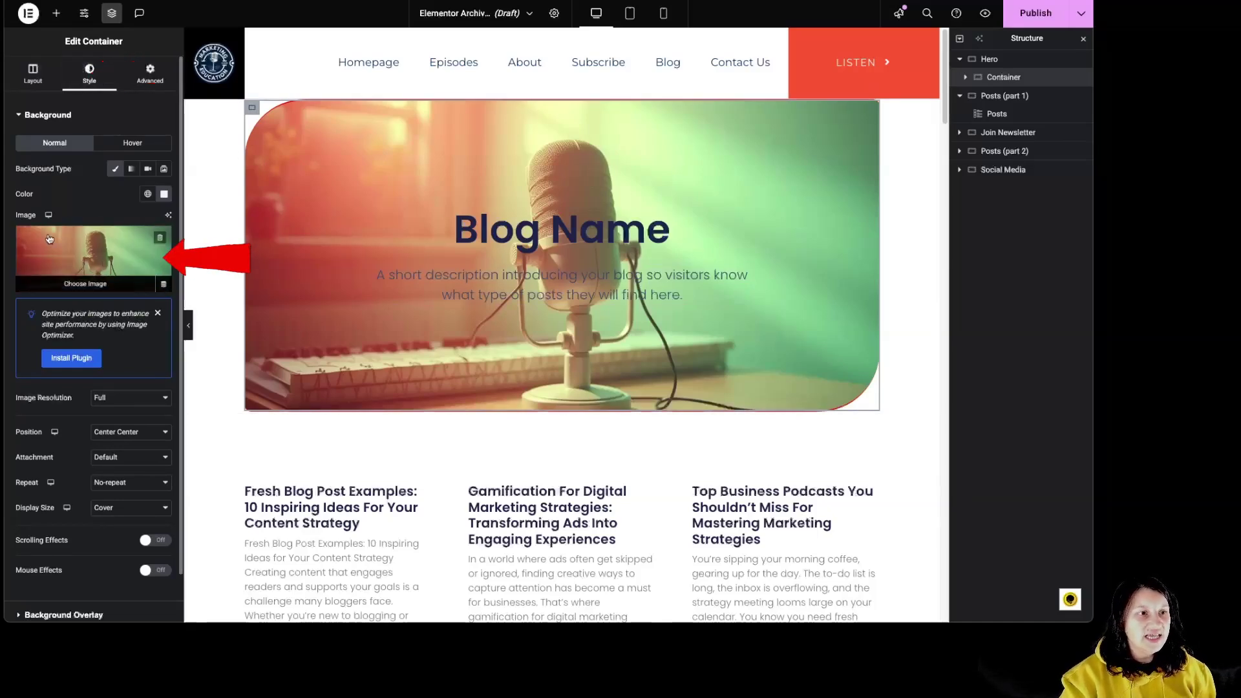
pyautogui.click(92, 253)
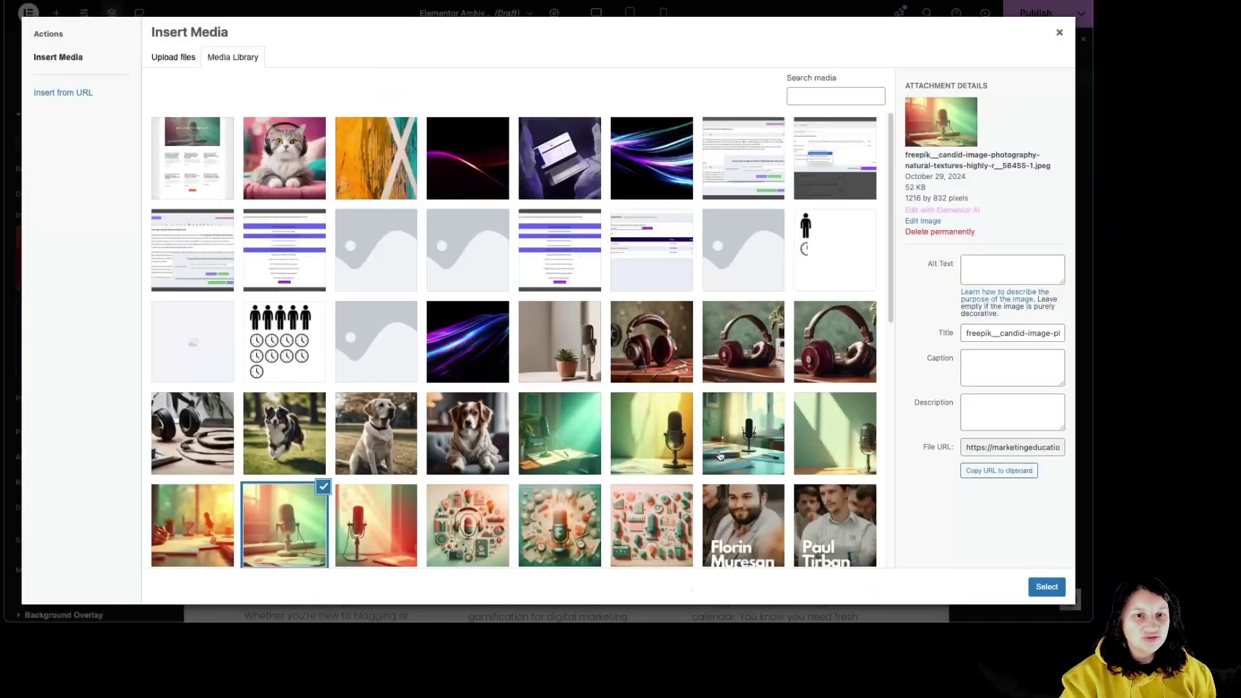
pyautogui.click(744, 433)
pyautogui.click(1046, 586)
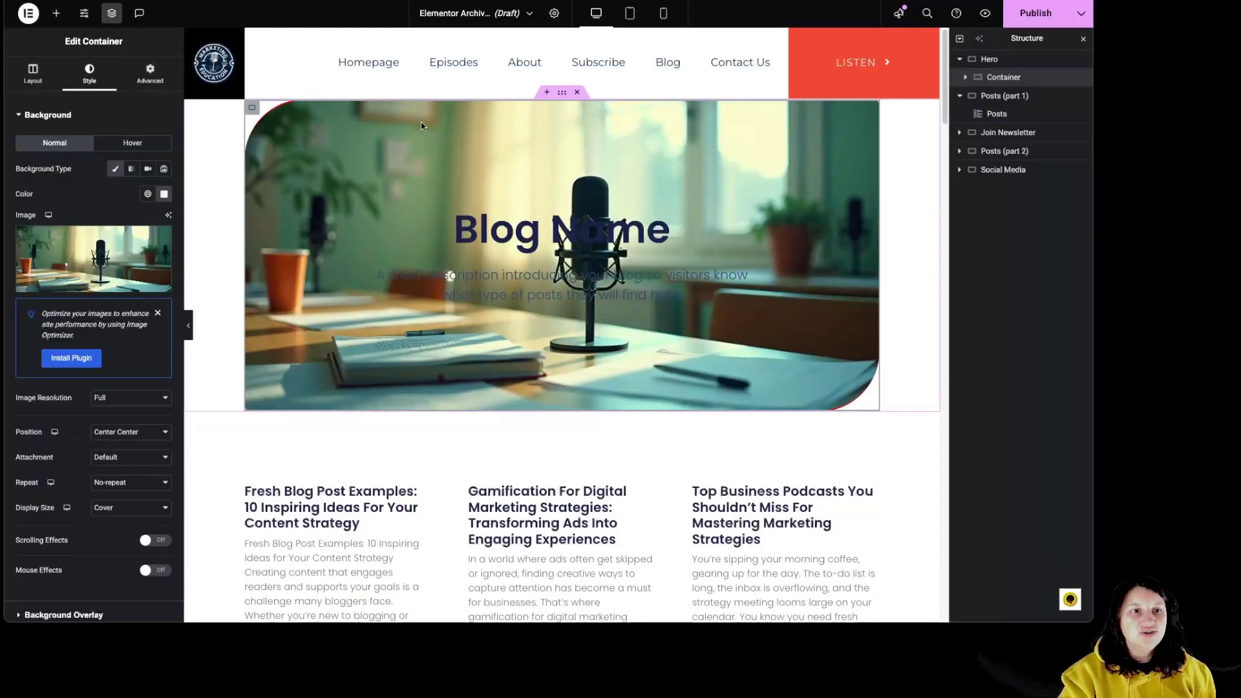